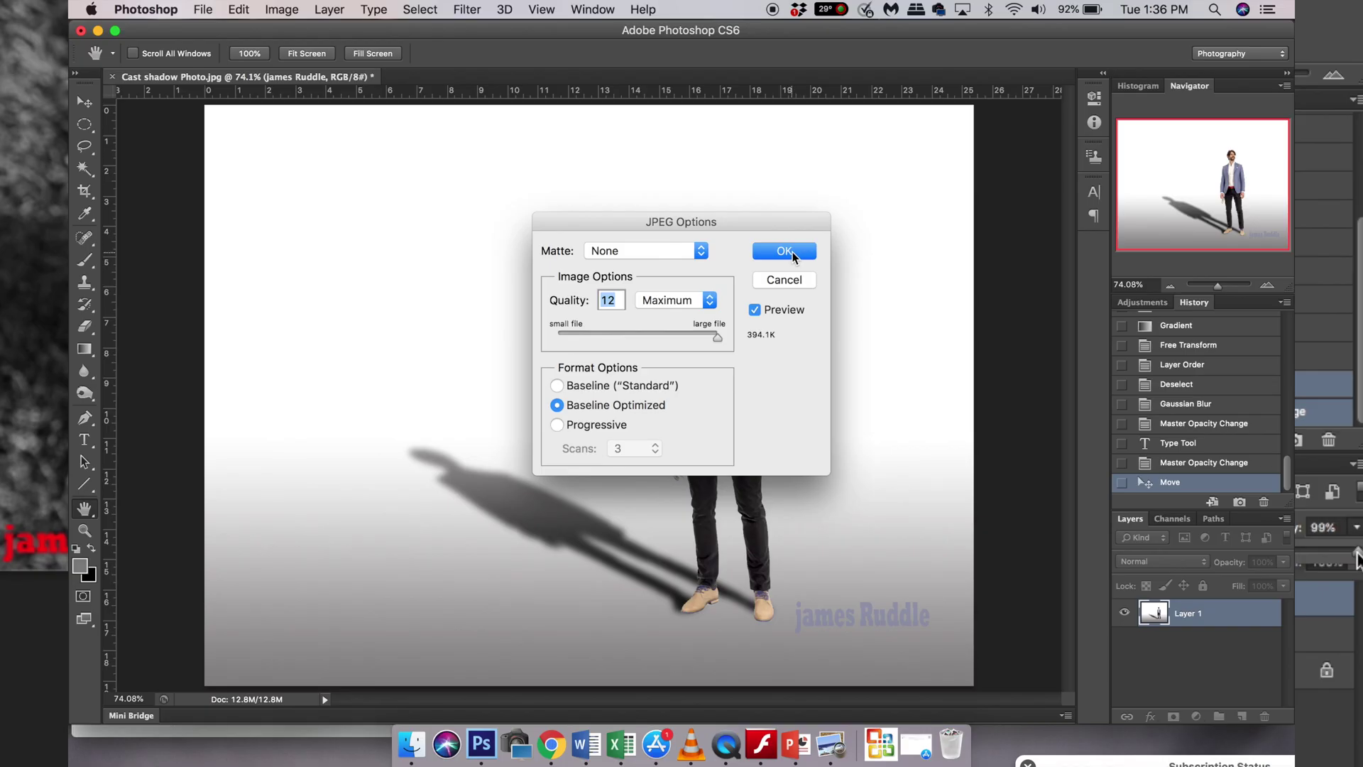
# Confirm saving the composite as a JPEG at Quality 12 (Maximum), Baseline Optimized.
pyautogui.click(793, 254)
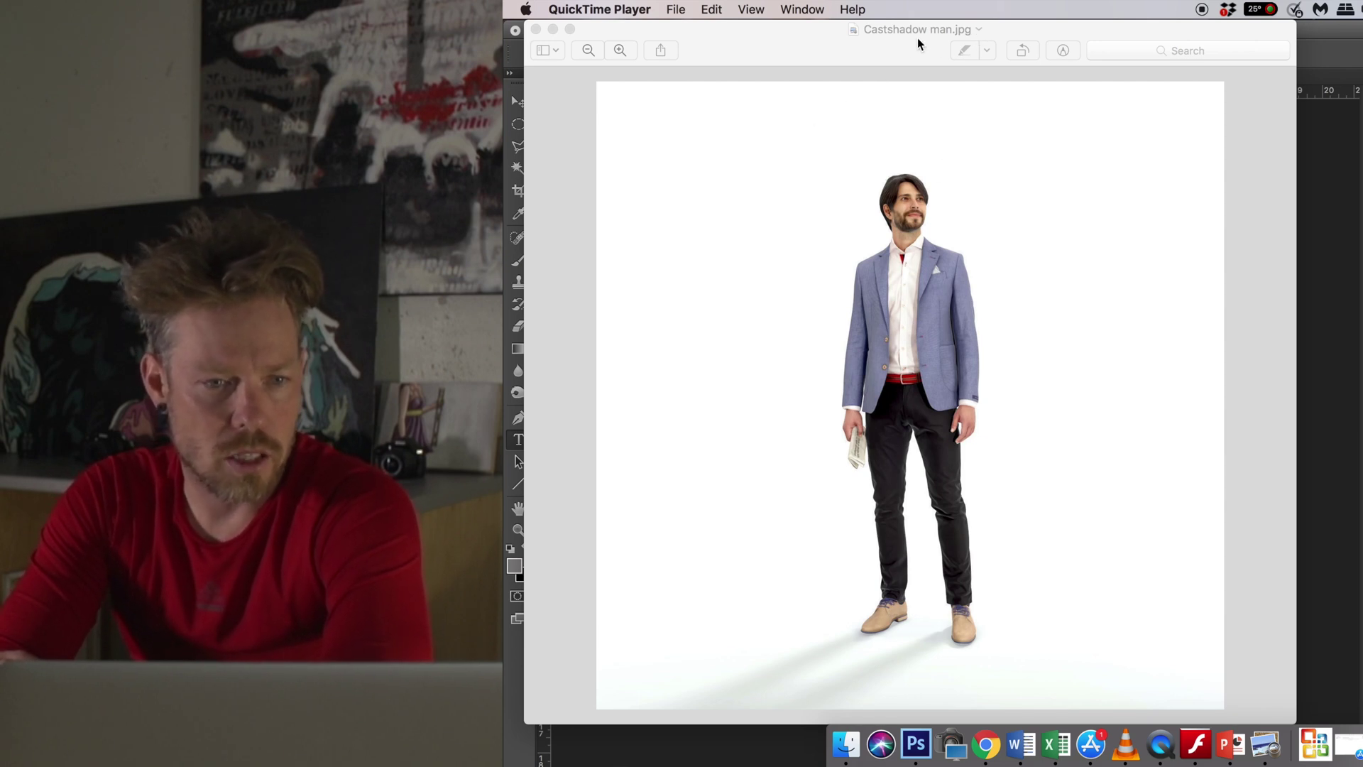
# Close the Castshadow man.jpg preview window in QuickTime Player.
pyautogui.click(536, 29)
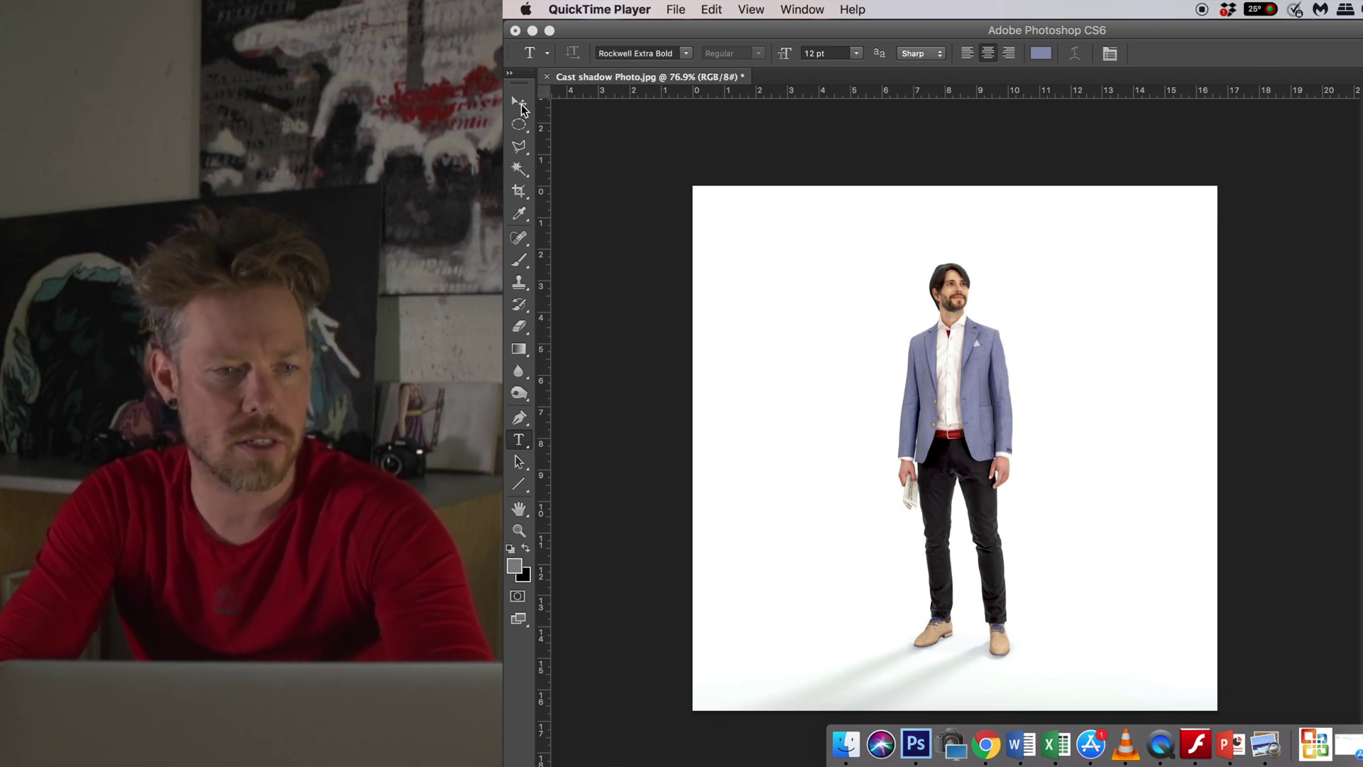
# Magic-wand the white background at tolerance 18, adding the cast shadow and leg gaps.
pyautogui.click(520, 174)
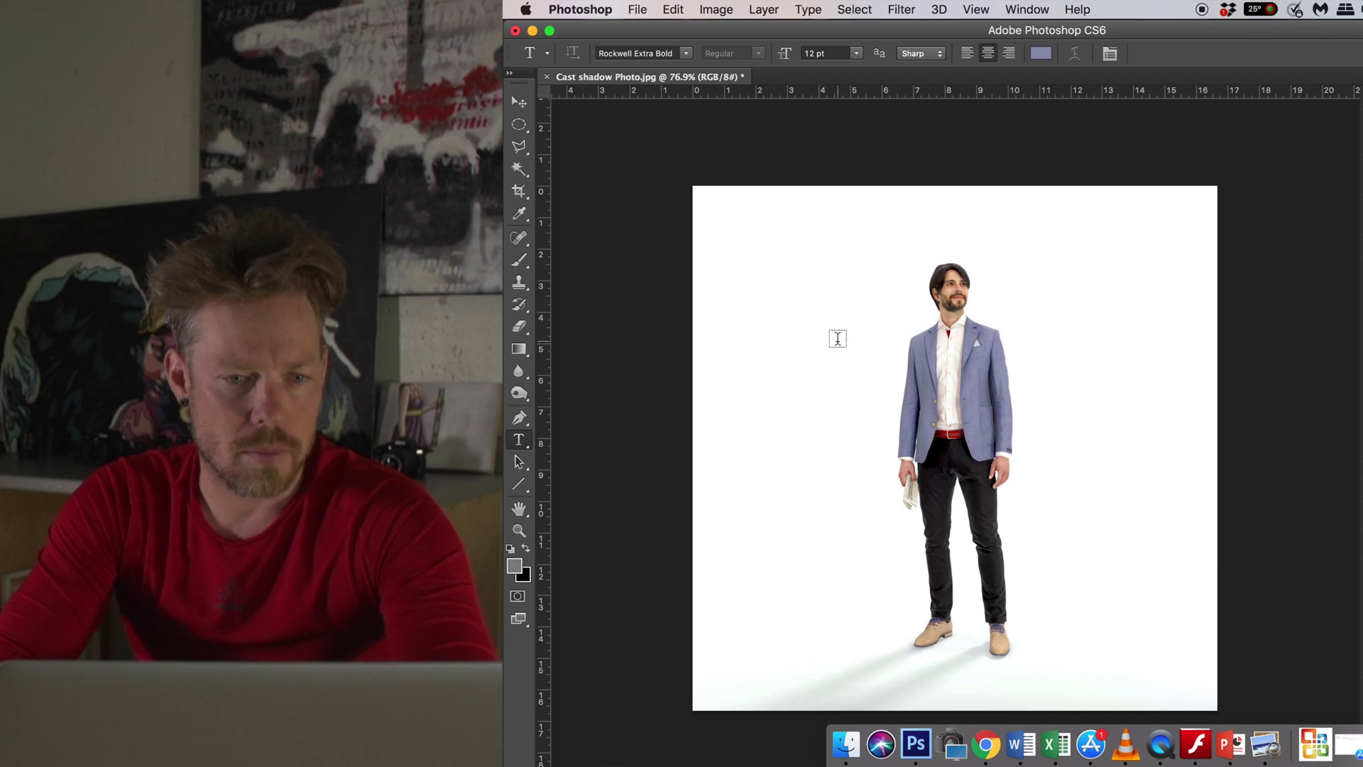
pyautogui.click(519, 169)
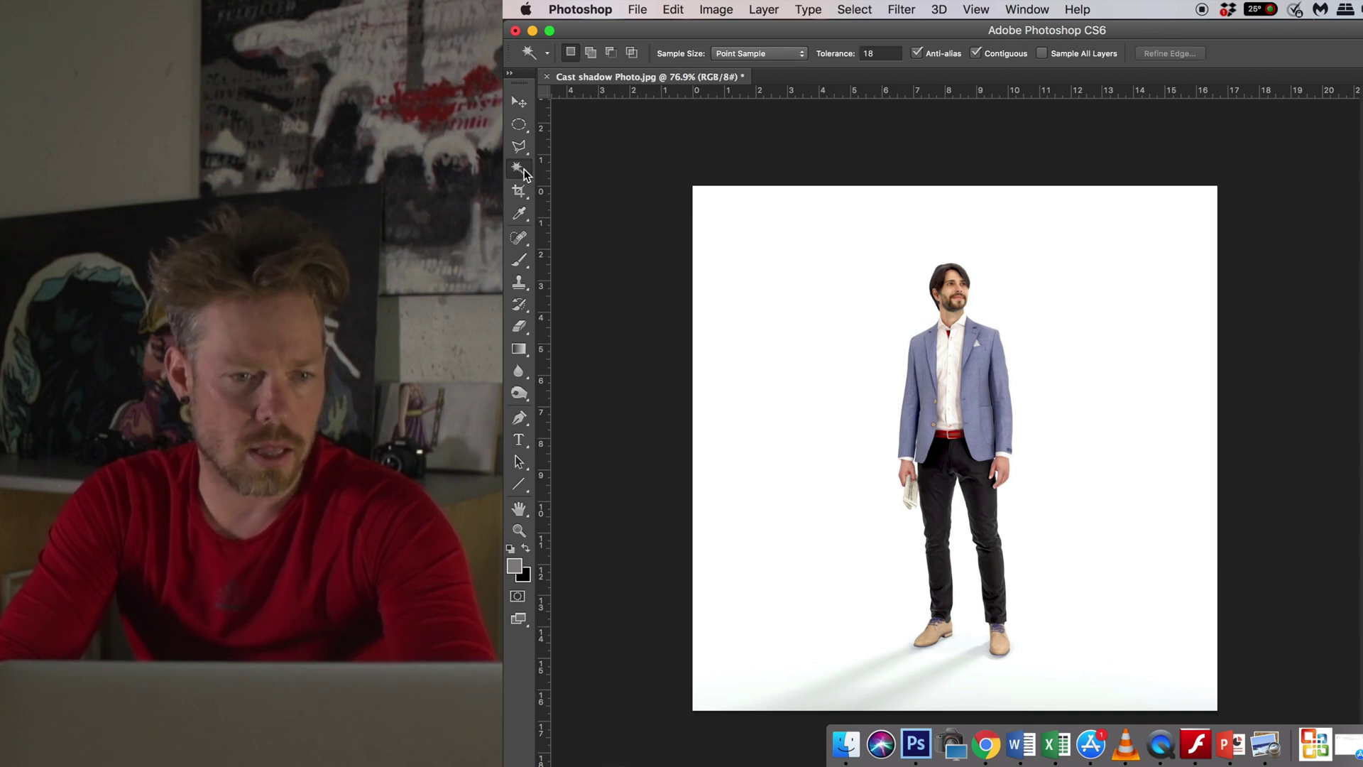
pyautogui.click(862, 334)
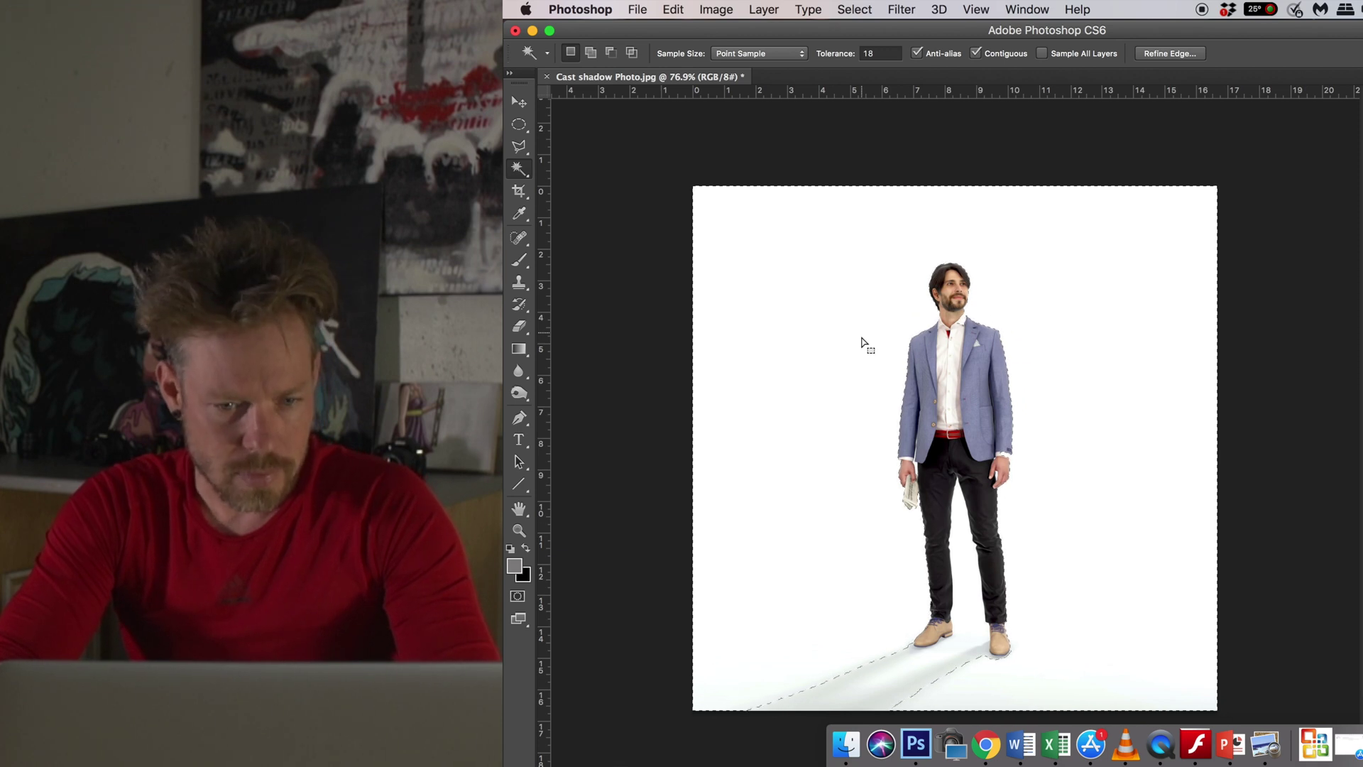
pyautogui.press('shift')
pyautogui.keyDown('shift'); pyautogui.click(969, 620); pyautogui.keyUp('shift')
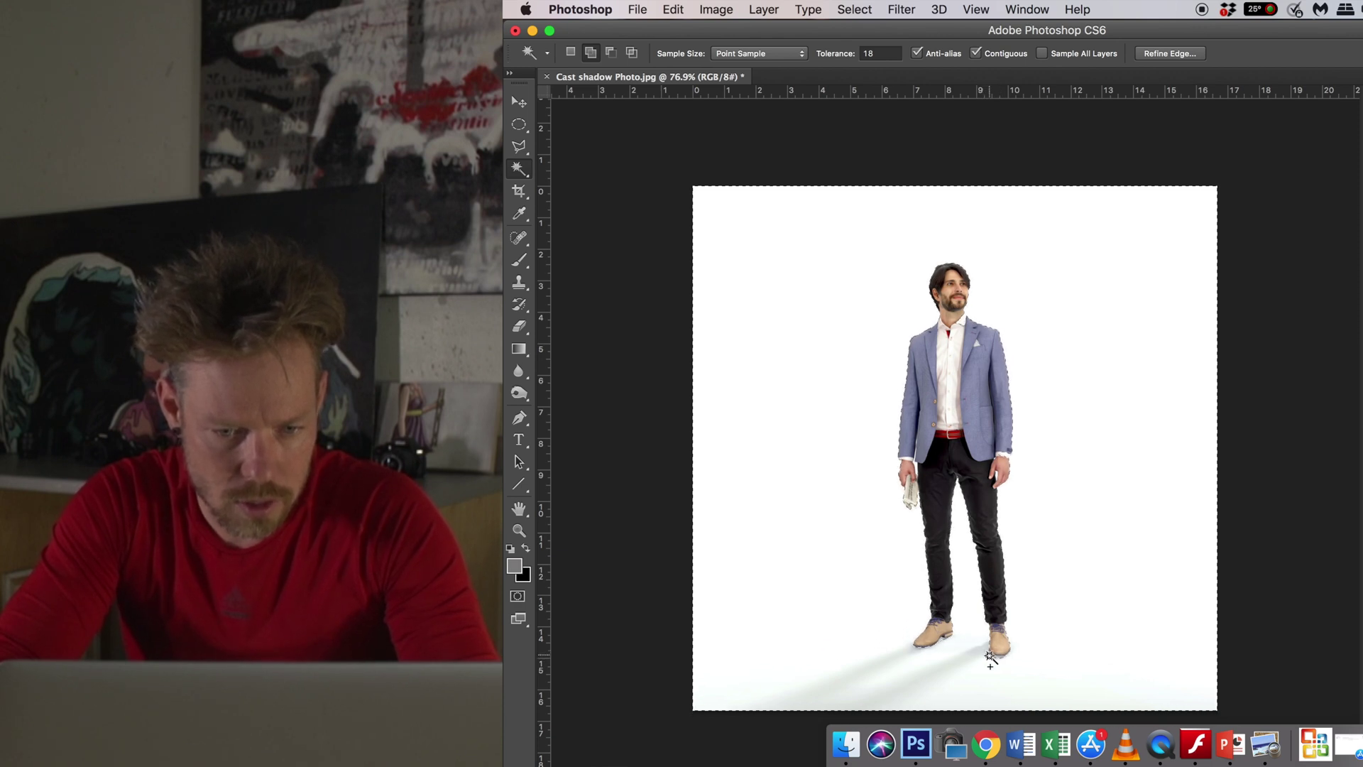
pyautogui.keyDown('shift'); pyautogui.click(1003, 660); pyautogui.keyUp('shift')
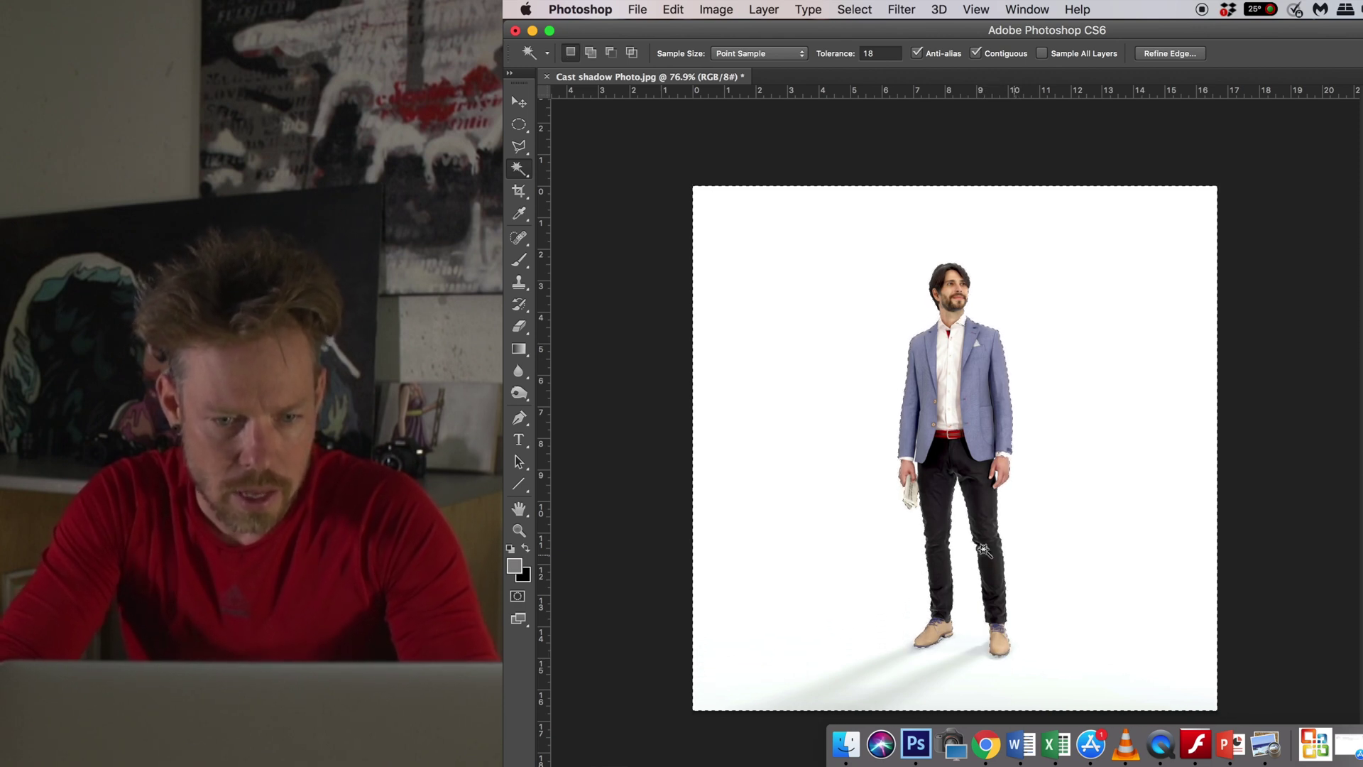
pyautogui.scroll(3, 951, 532)
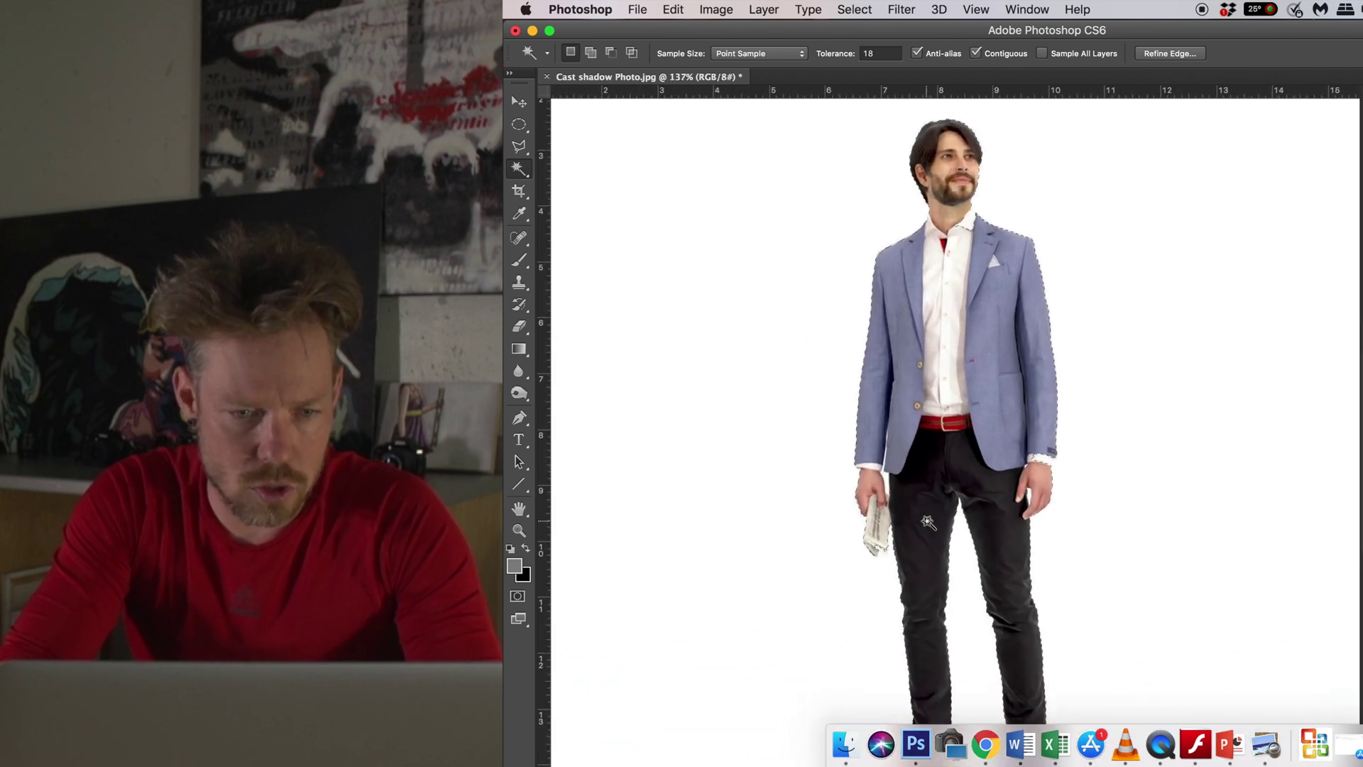
pyautogui.scroll(3, 927, 522)
pyautogui.press('shift')
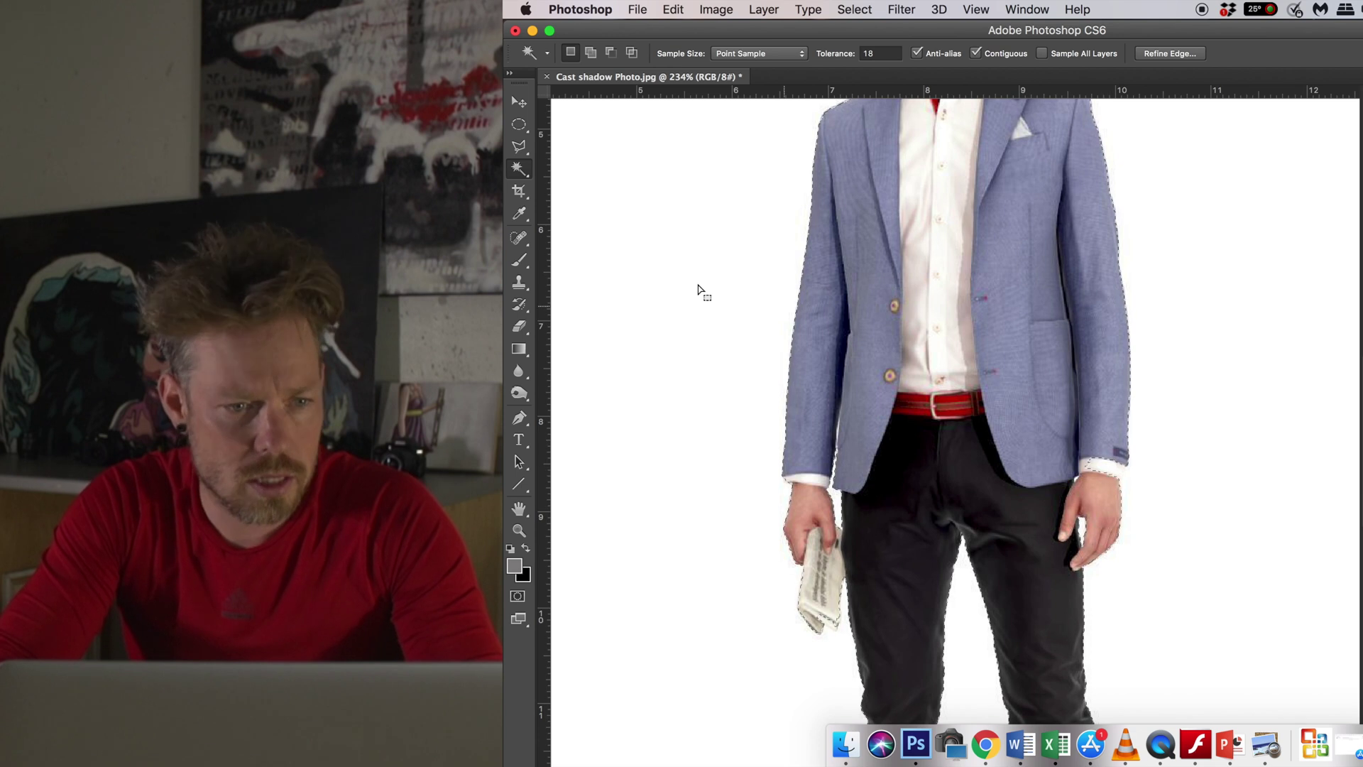
# With the plain Lasso, add and subtract freehand areas to fix the selection at the cuff and collar.
pyautogui.click(519, 151)
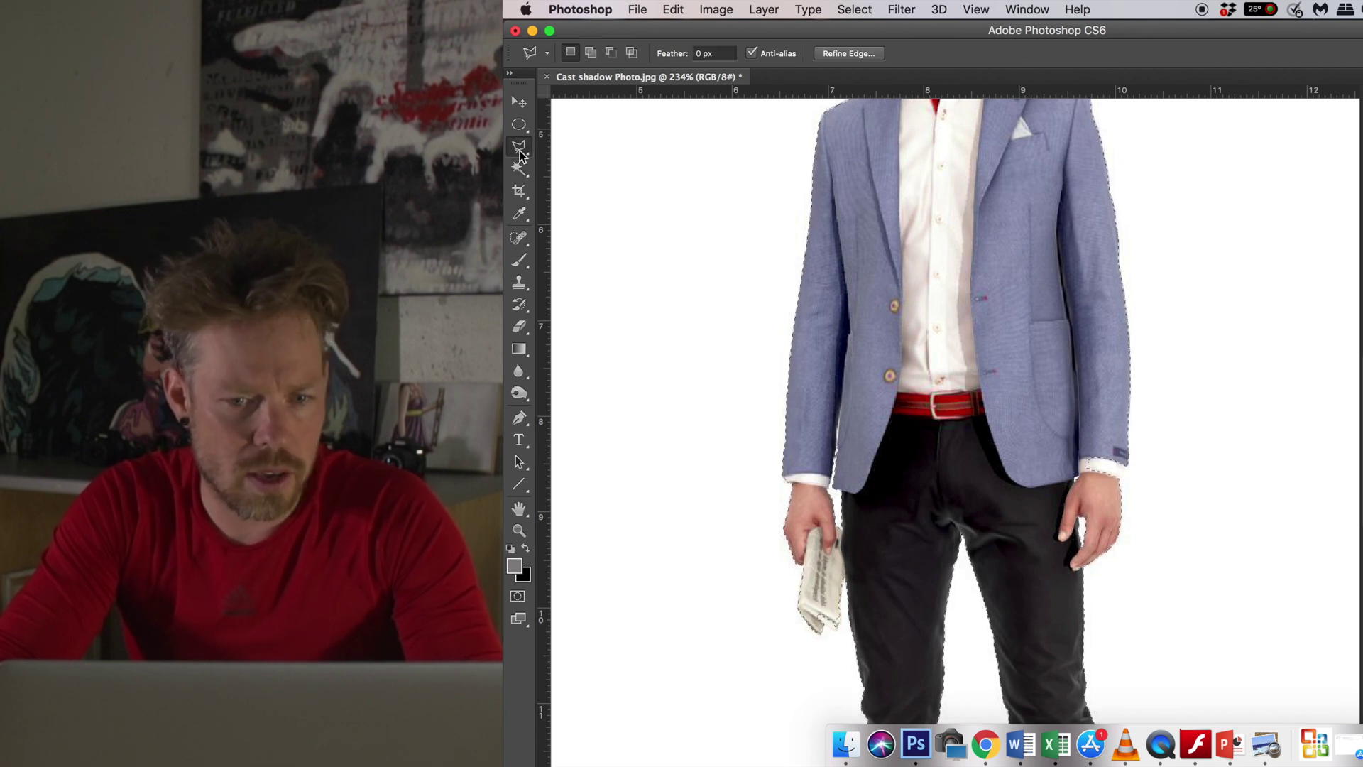
pyautogui.click(520, 152)
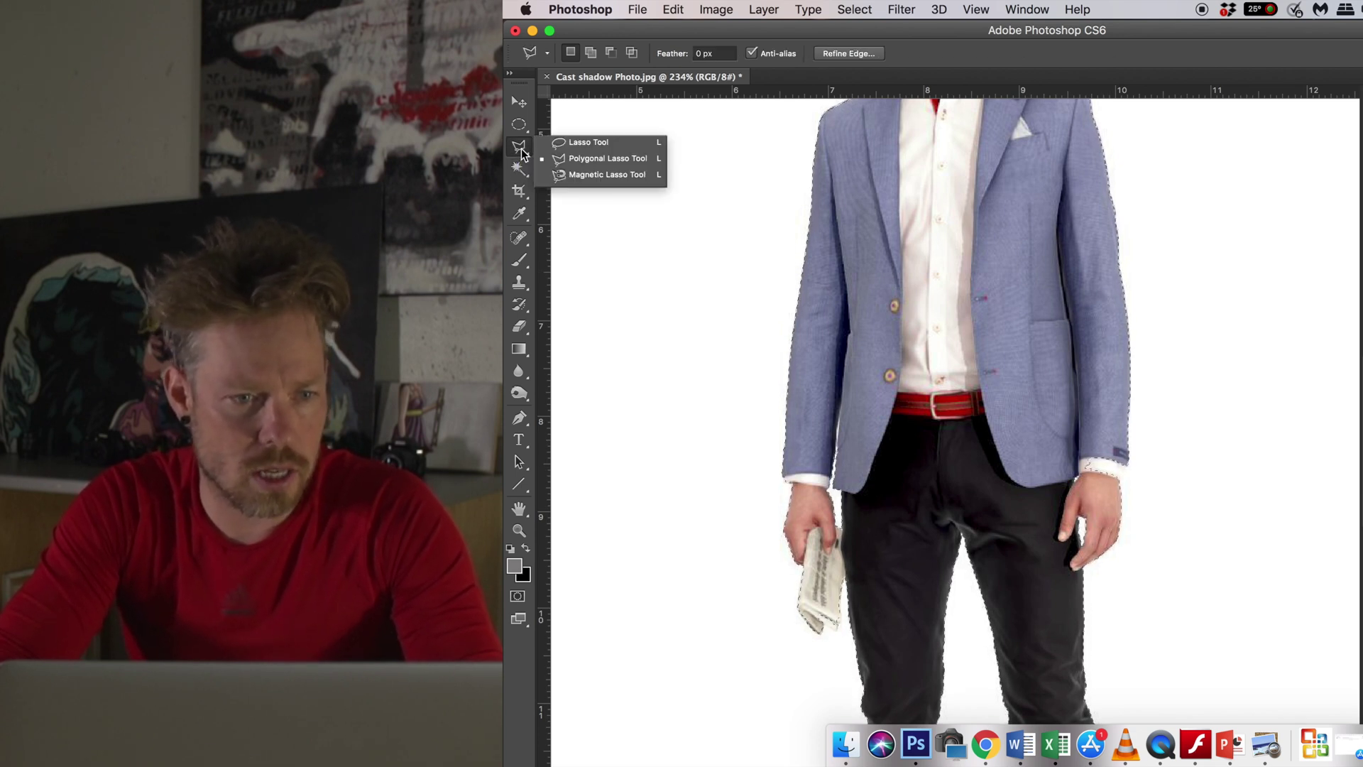
pyautogui.click(576, 143)
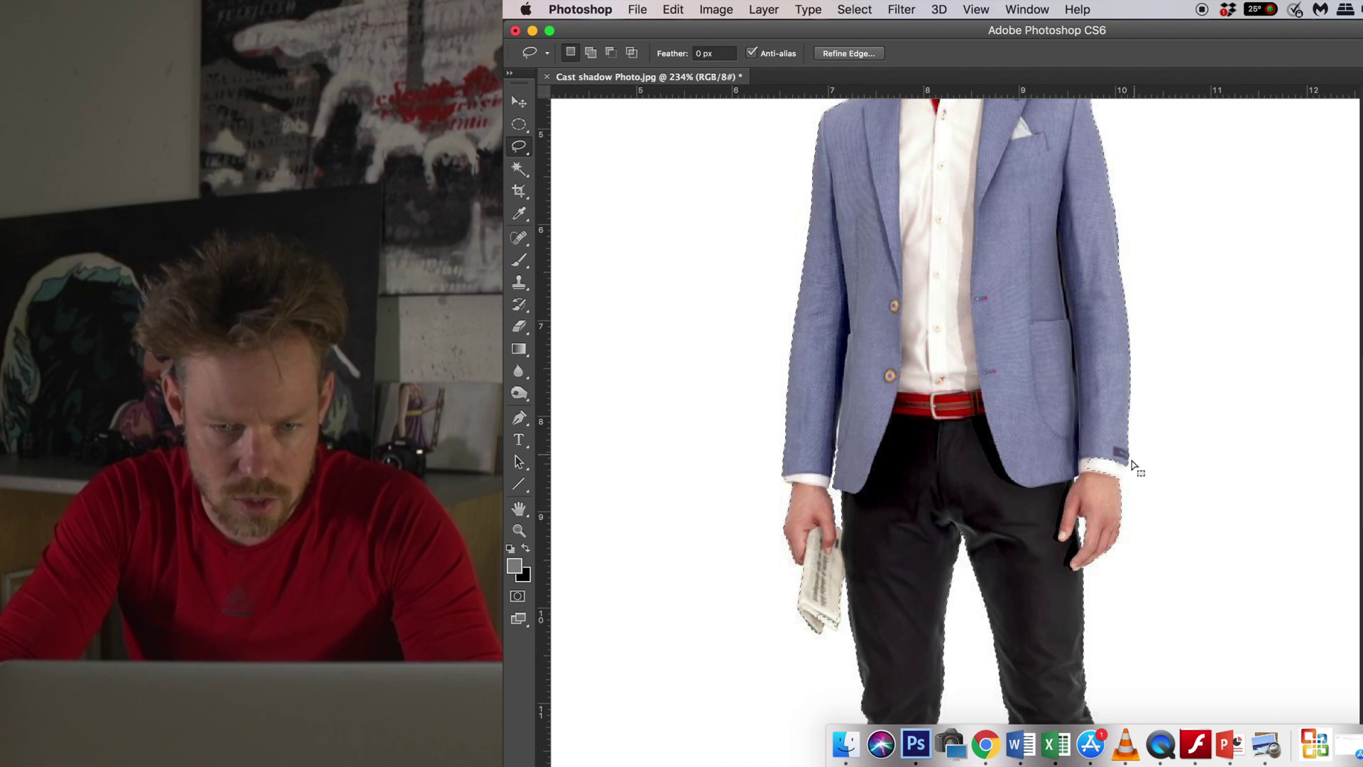
pyautogui.press('shift')
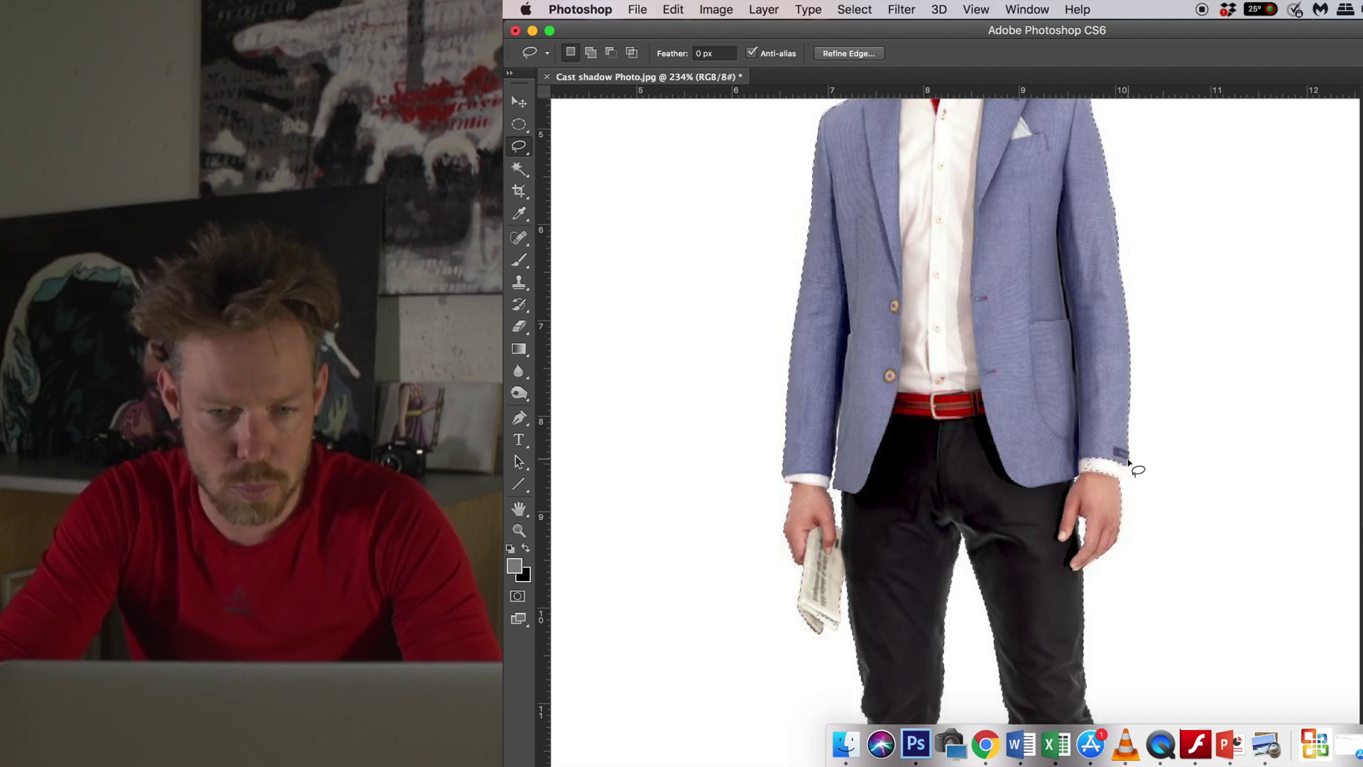
pyautogui.press('alt')
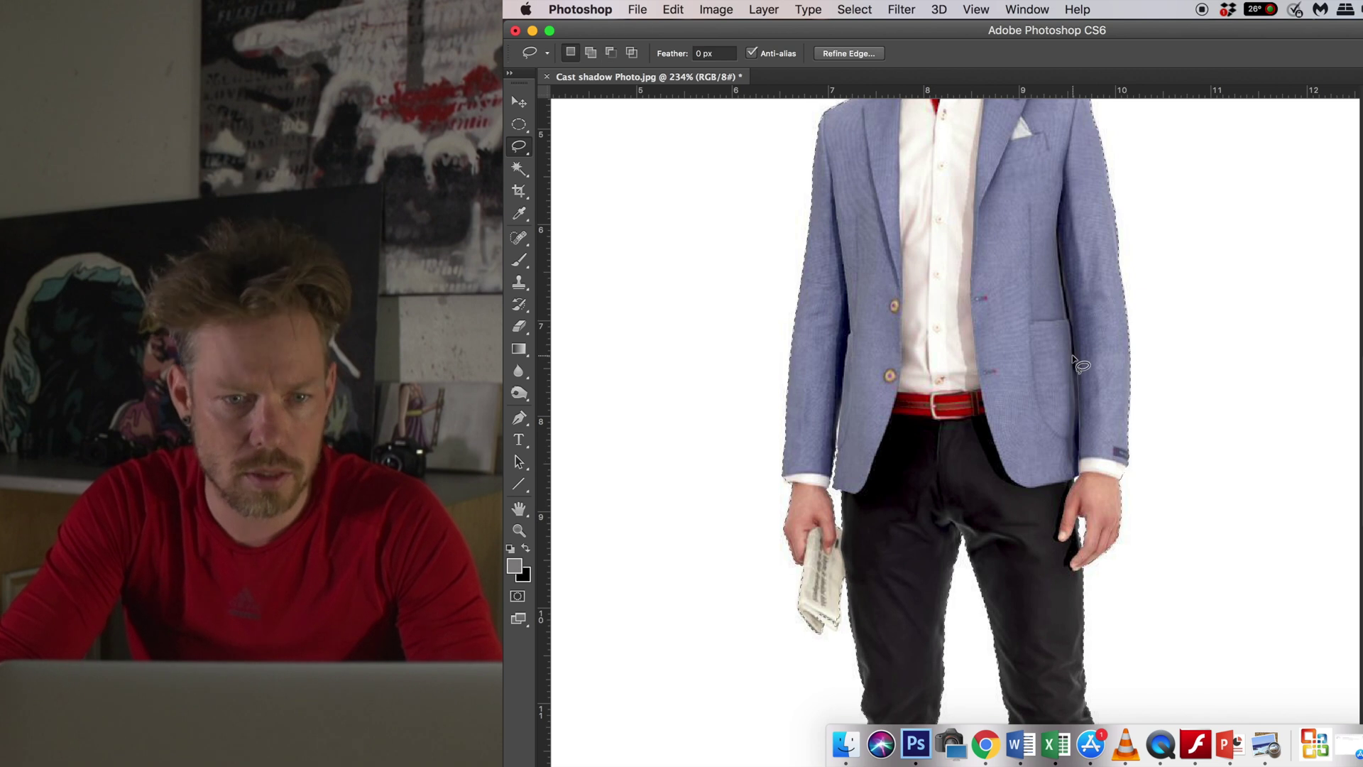
pyautogui.scroll(8, 1073, 360)
pyautogui.press('alt')
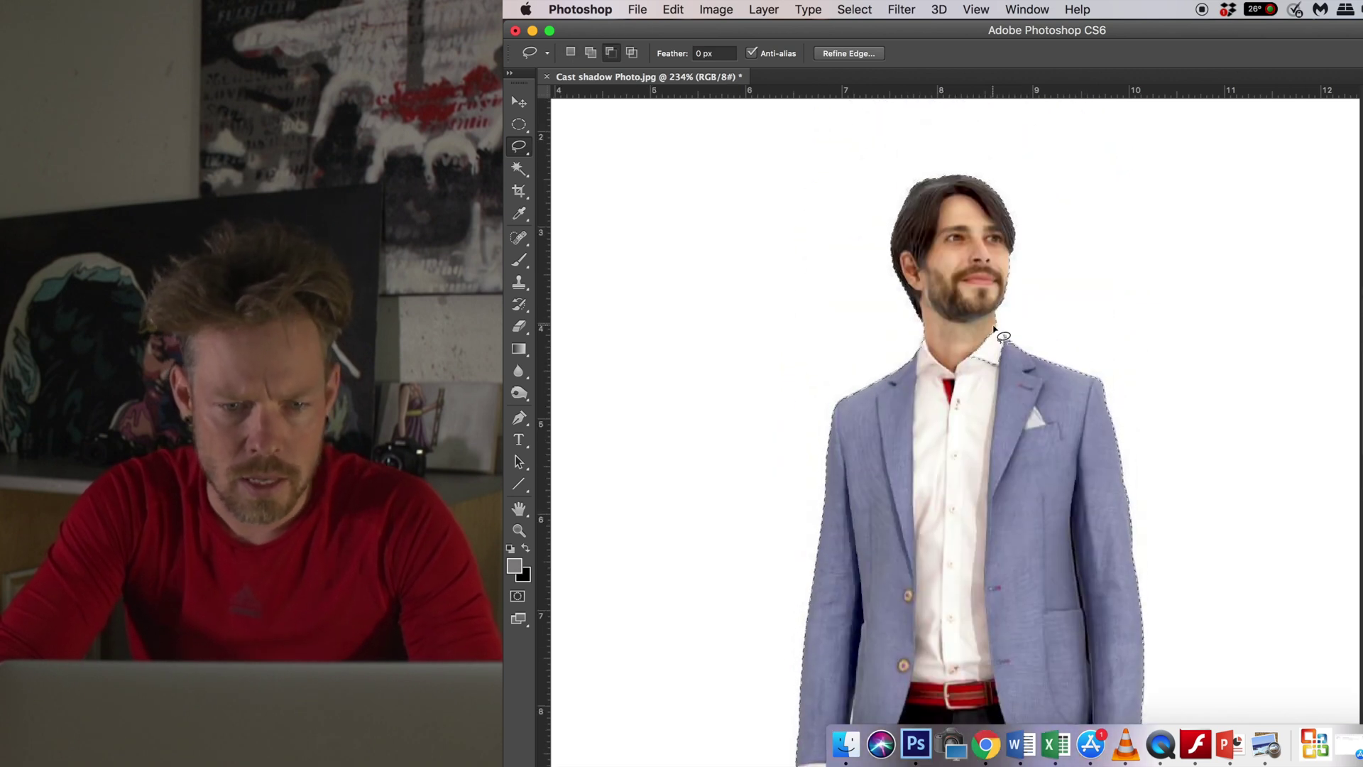
pyautogui.moveTo(1007, 341)
pyautogui.mouseDown()
pyautogui.moveTo(1000, 373)
pyautogui.moveTo(955, 369)
pyautogui.moveTo(978, 326)
pyautogui.moveTo(991, 329)
pyautogui.mouseUp()
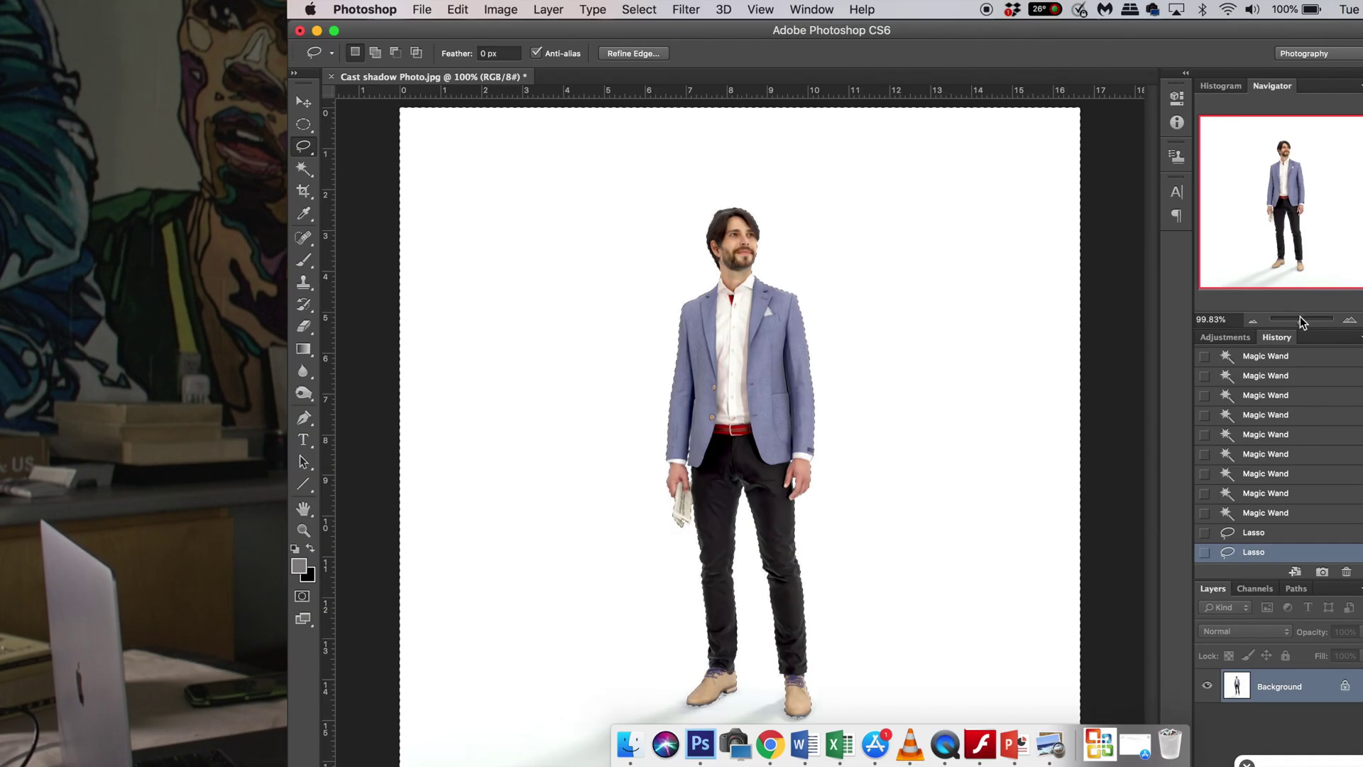
pyautogui.moveTo(1301, 320); pyautogui.dragTo(1301, 317)
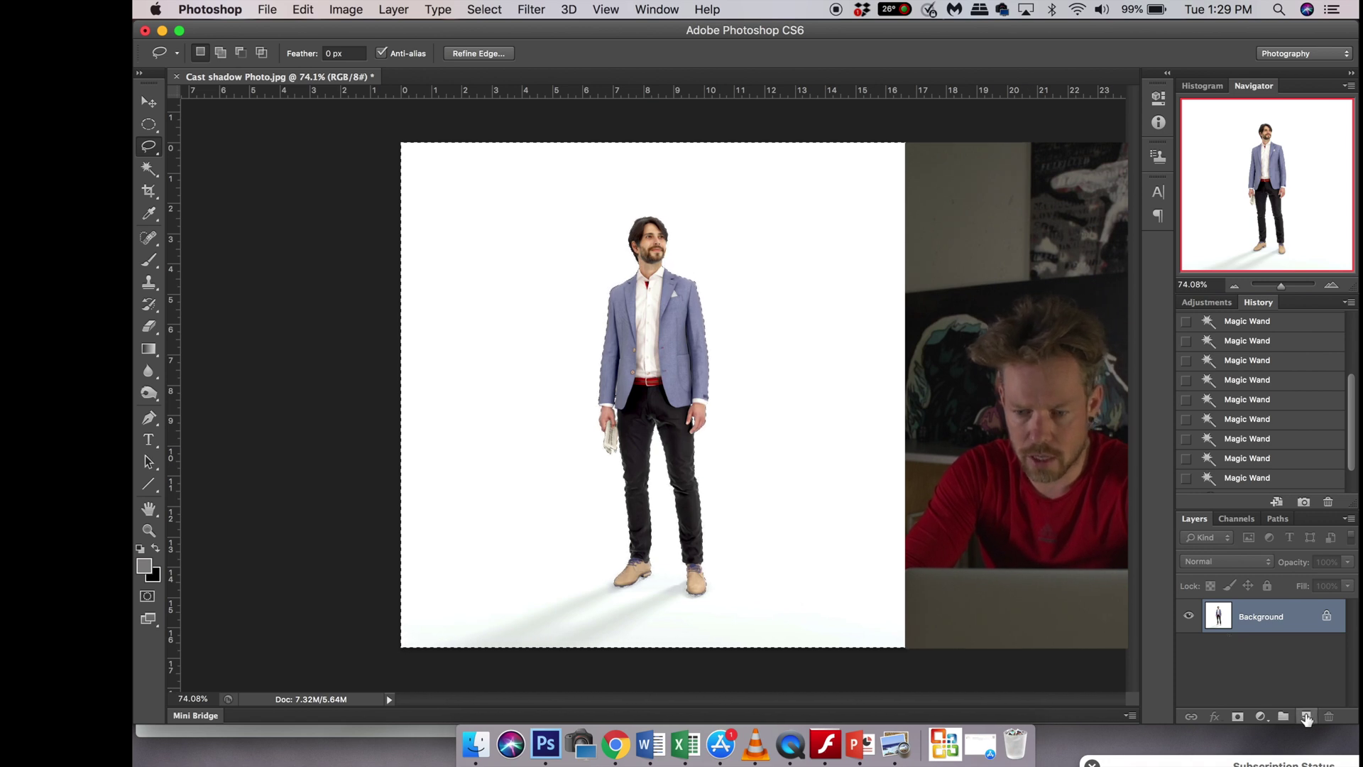
# Add a new empty layer and invert the selection so the man is selected.
pyautogui.click(1306, 717)
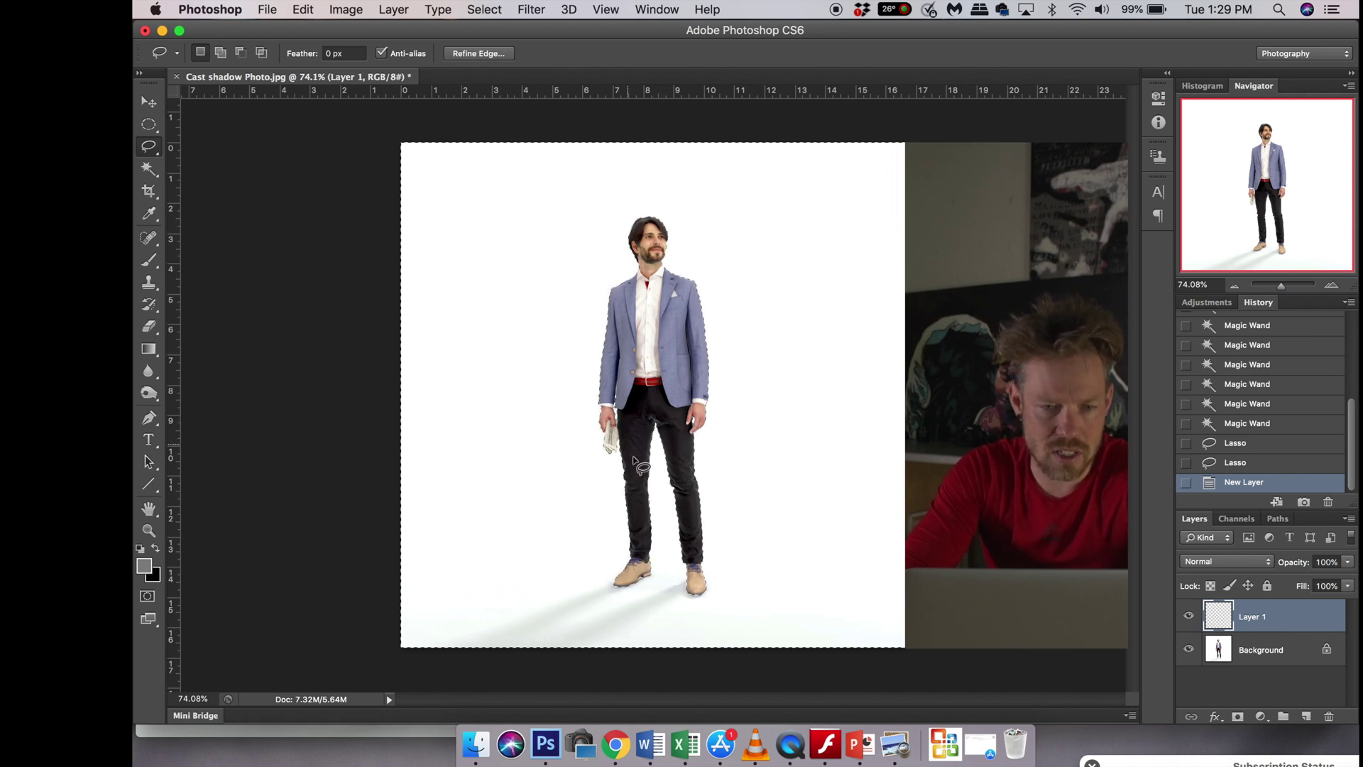
pyautogui.click(497, 10)
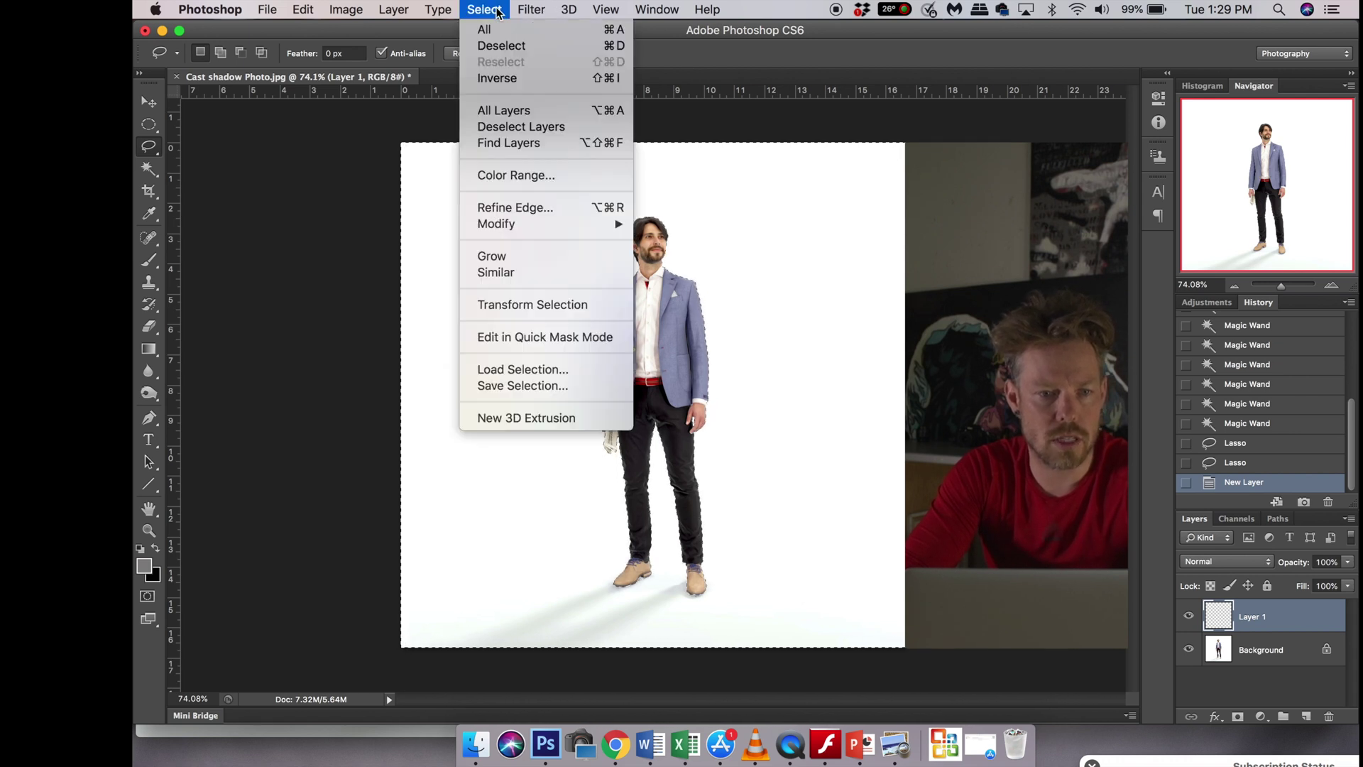
pyautogui.click(505, 80)
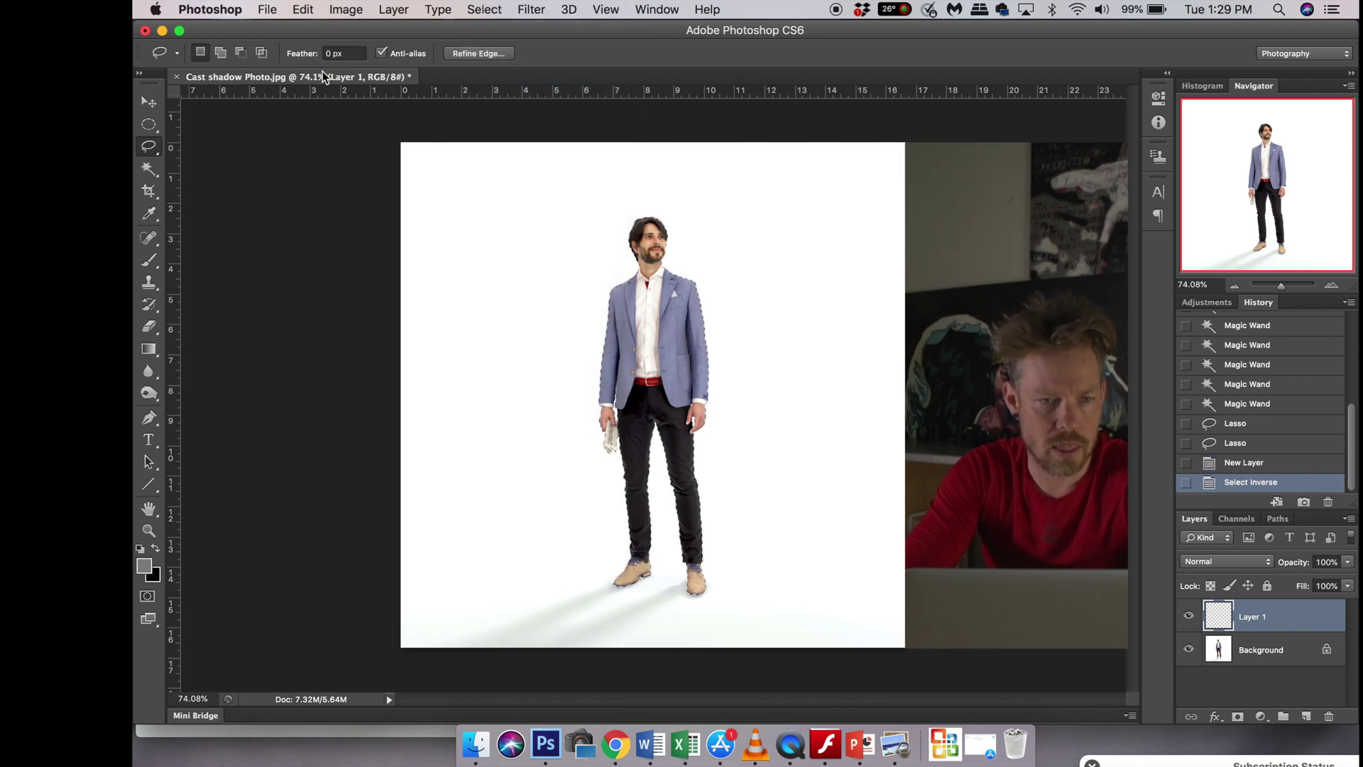
pyautogui.click(309, 10)
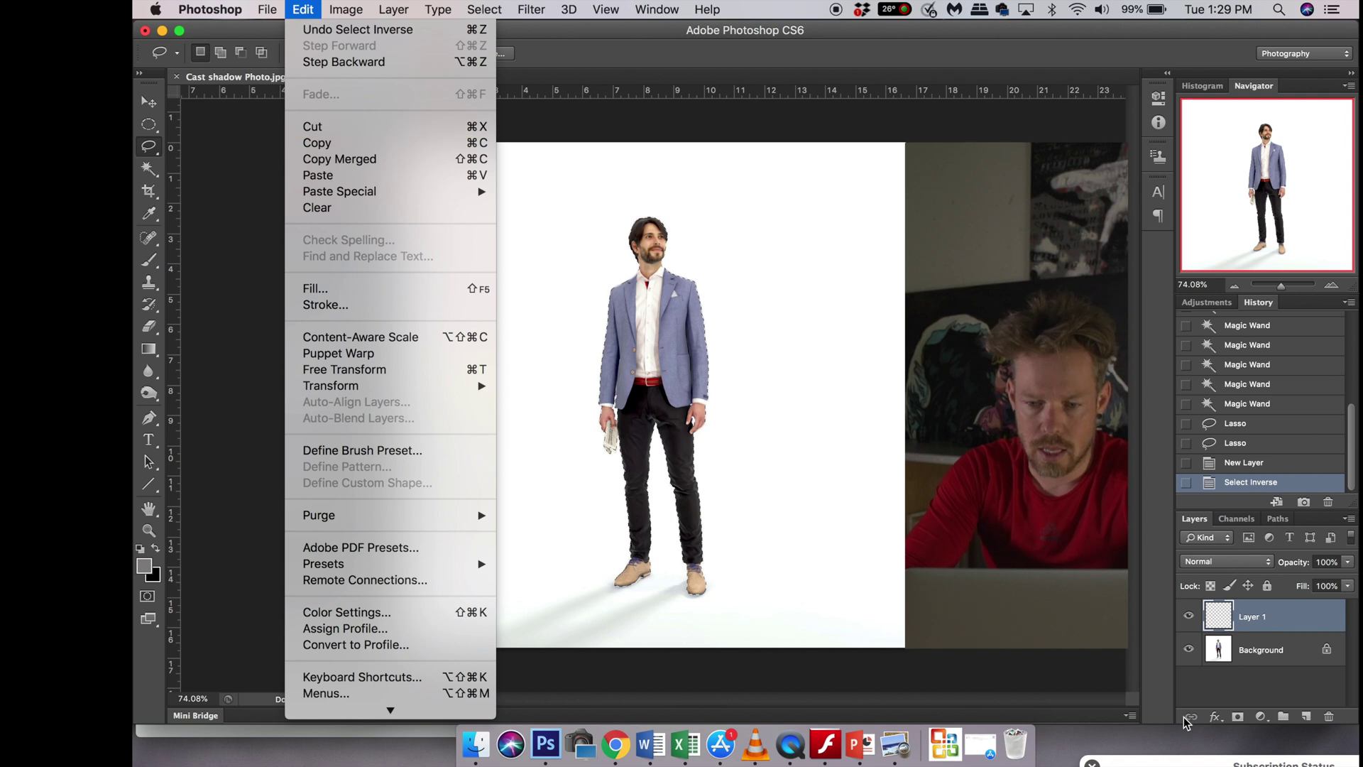
pyautogui.click(1274, 646)
pyautogui.click(1270, 651)
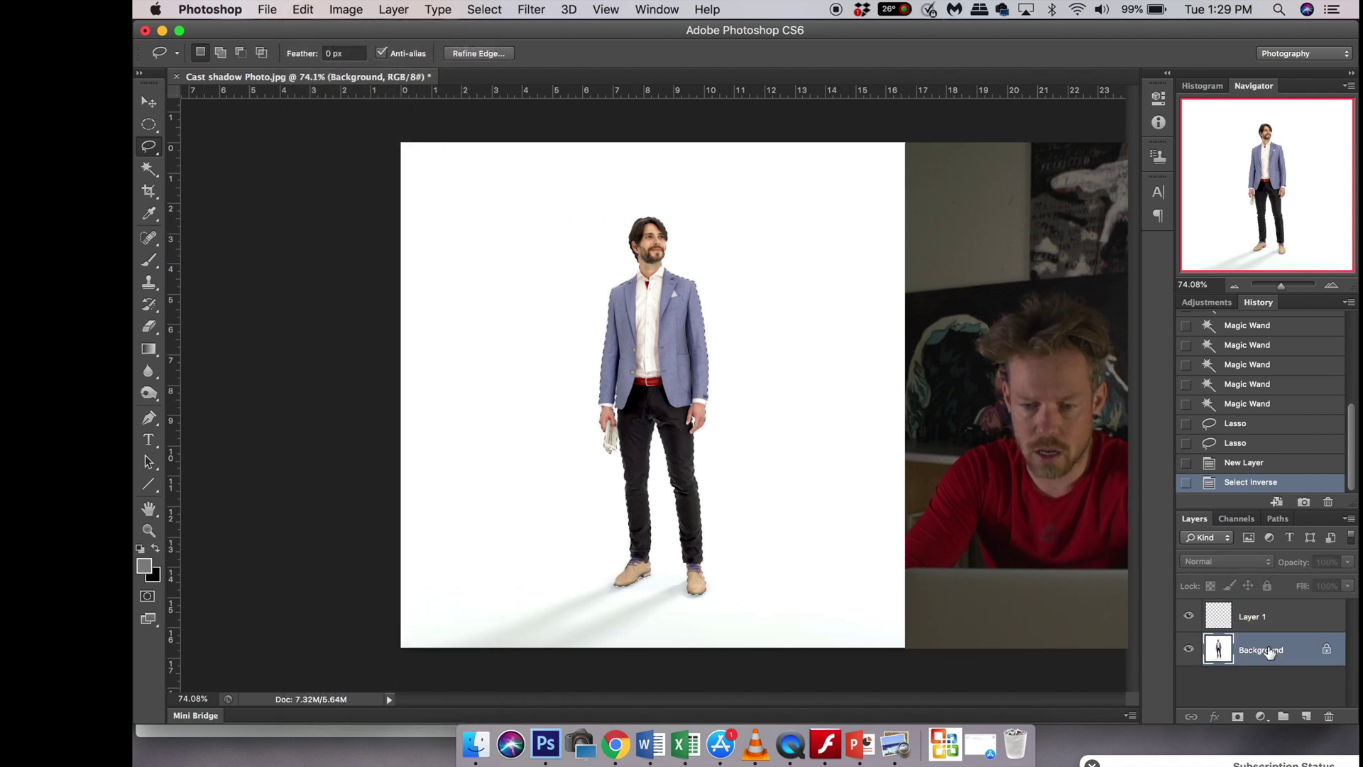
# Cut the man from Background, paste him onto his own layer, and delete the Background layer.
pyautogui.click(303, 9)
pyautogui.click(334, 134)
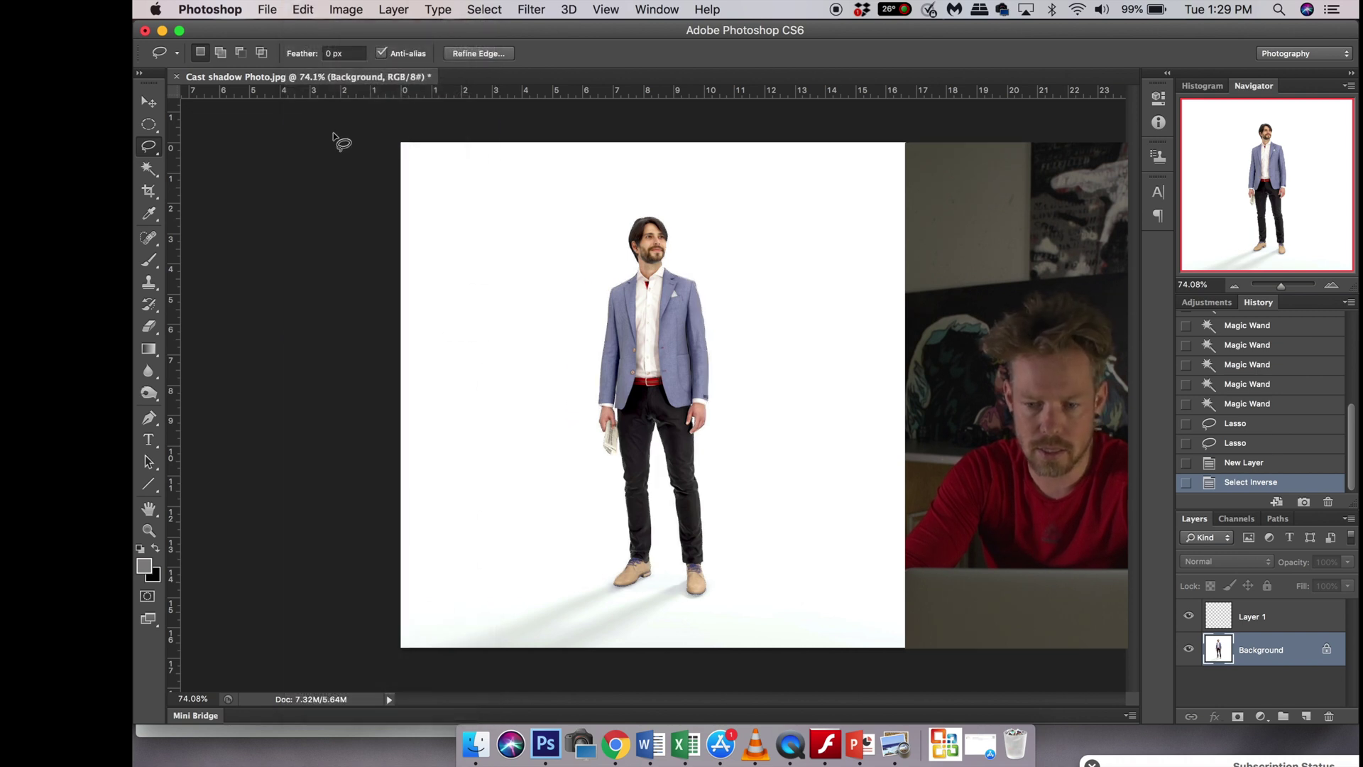
pyautogui.click(303, 10)
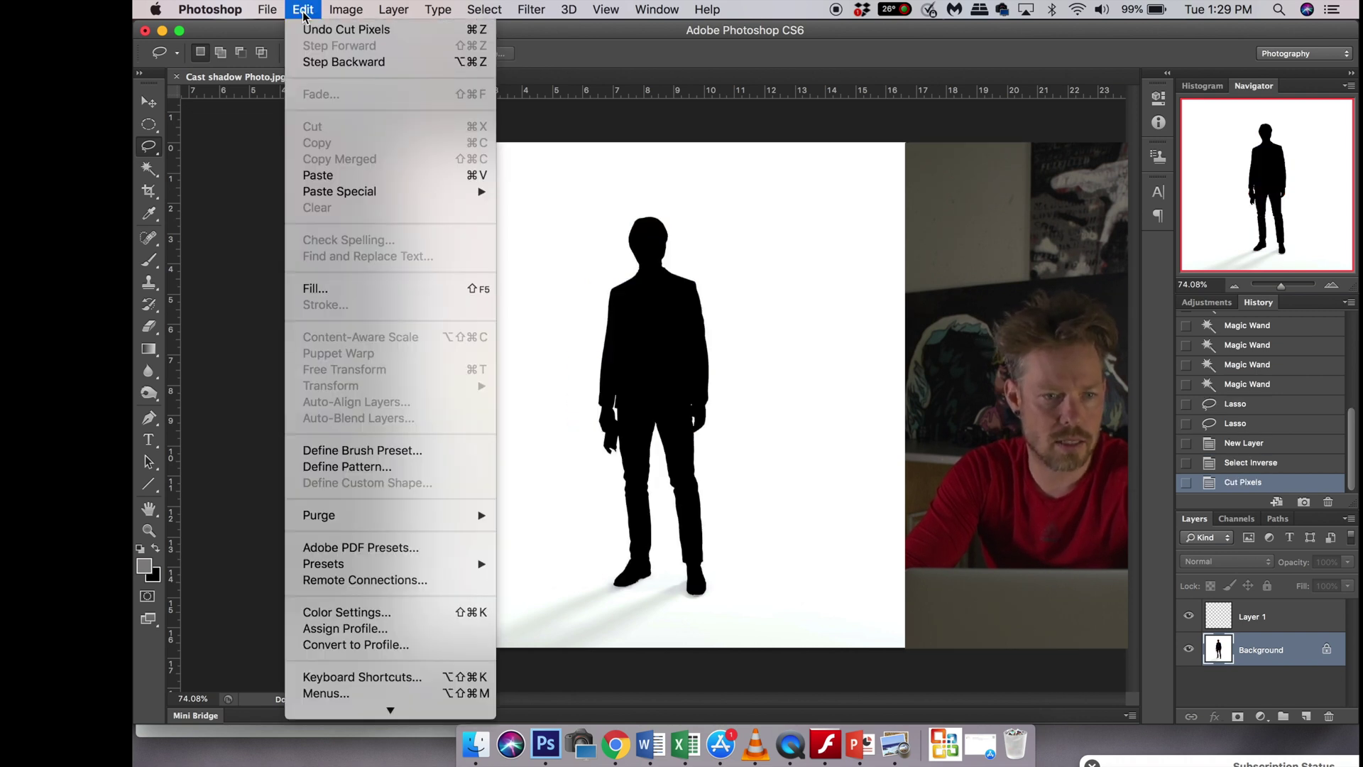
pyautogui.click(319, 176)
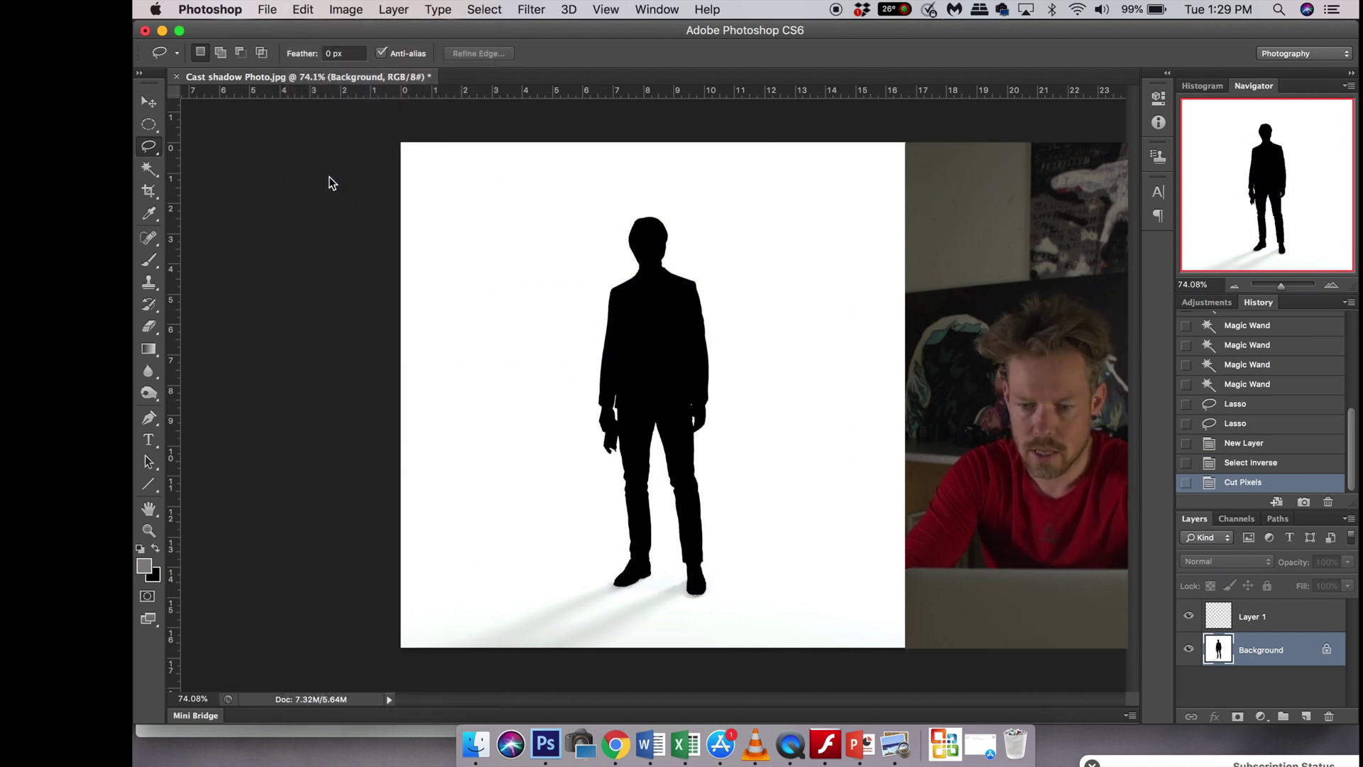
pyautogui.click(1270, 684)
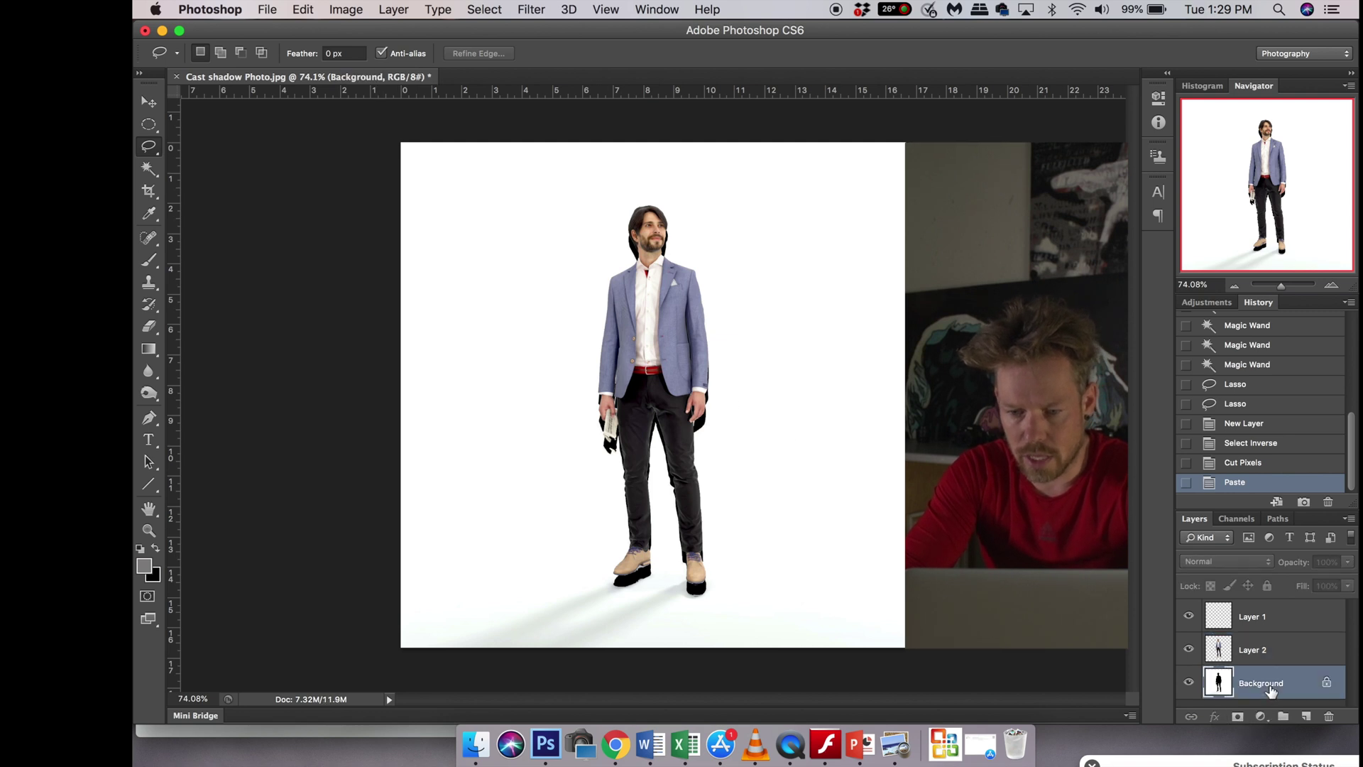
pyautogui.moveTo(1276, 682); pyautogui.dragTo(1328, 715)
pyautogui.click(1253, 620)
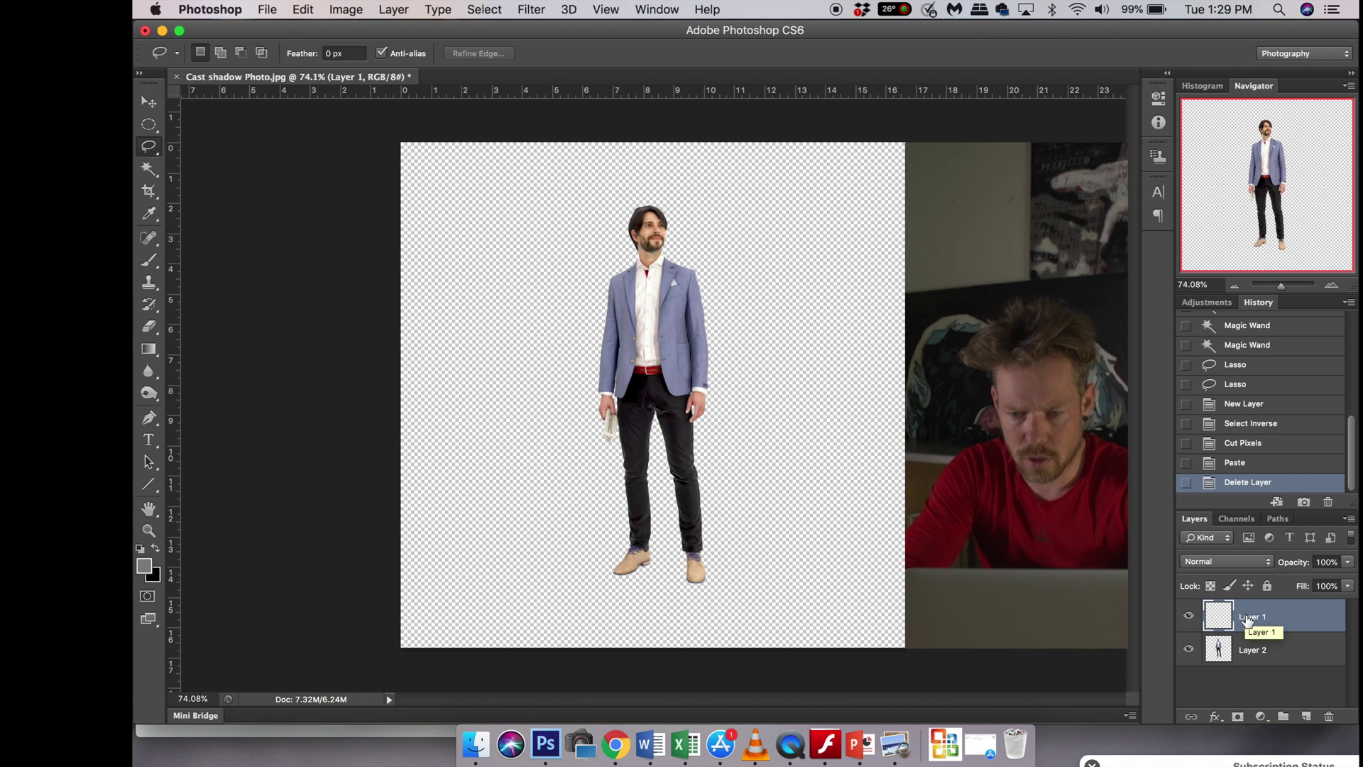
# Rename Layer 1 to 'background' and move it beneath the figure layer.
pyautogui.doubleClick(1247, 617)
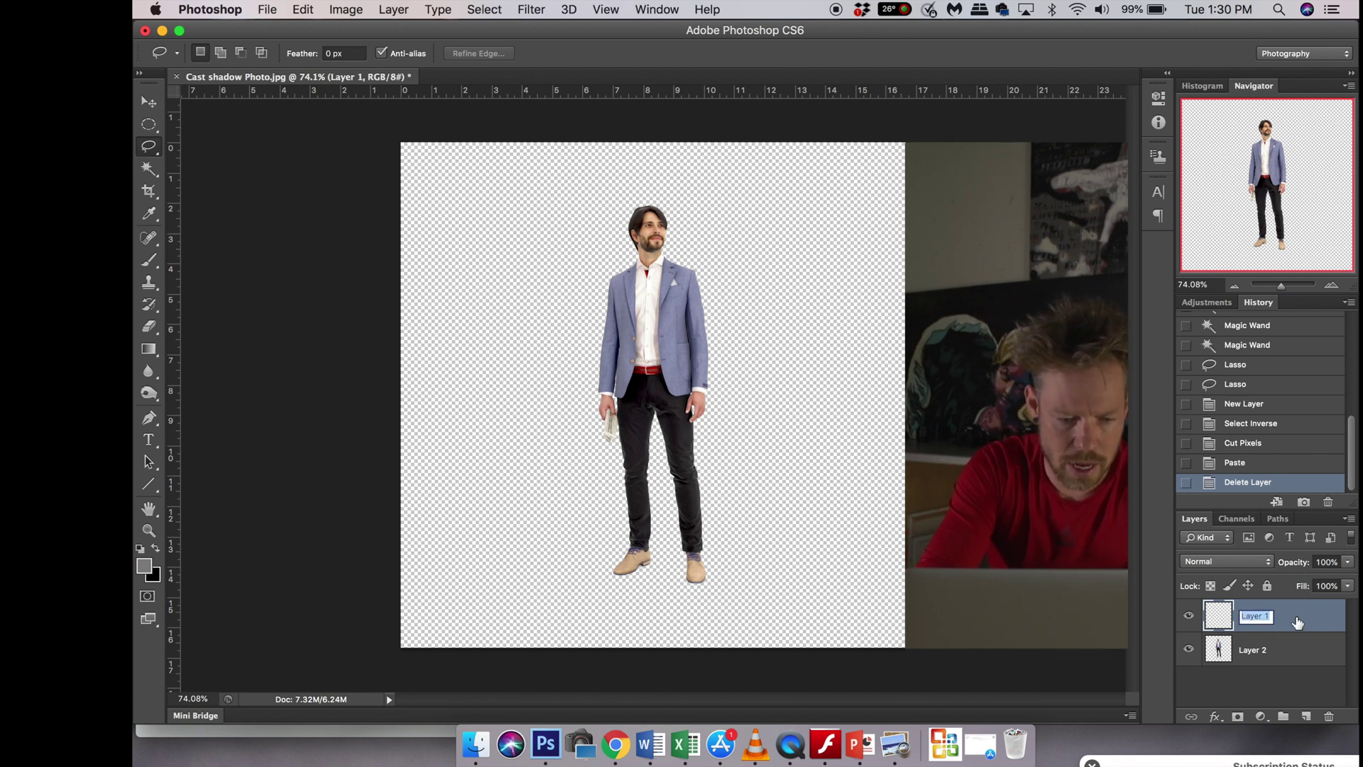
pyautogui.write('back')
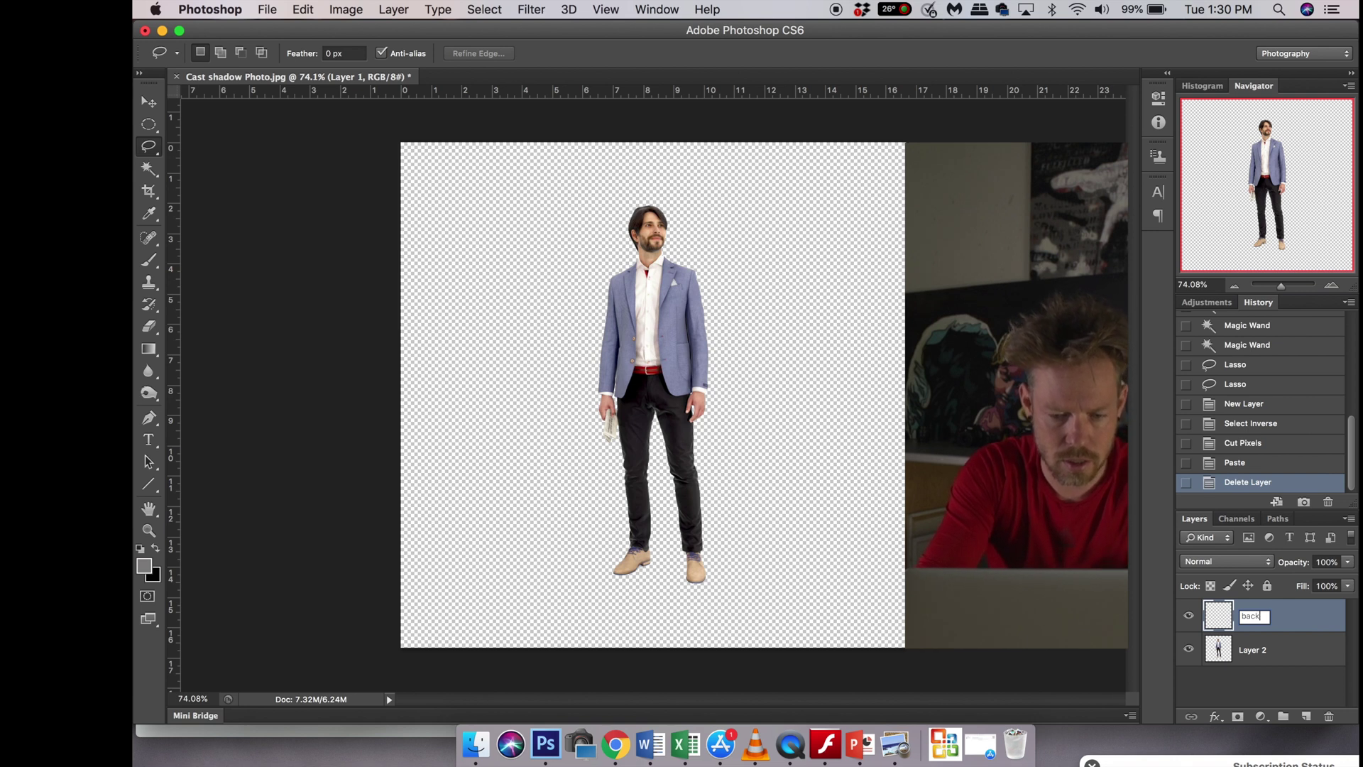
pyautogui.write('ground')
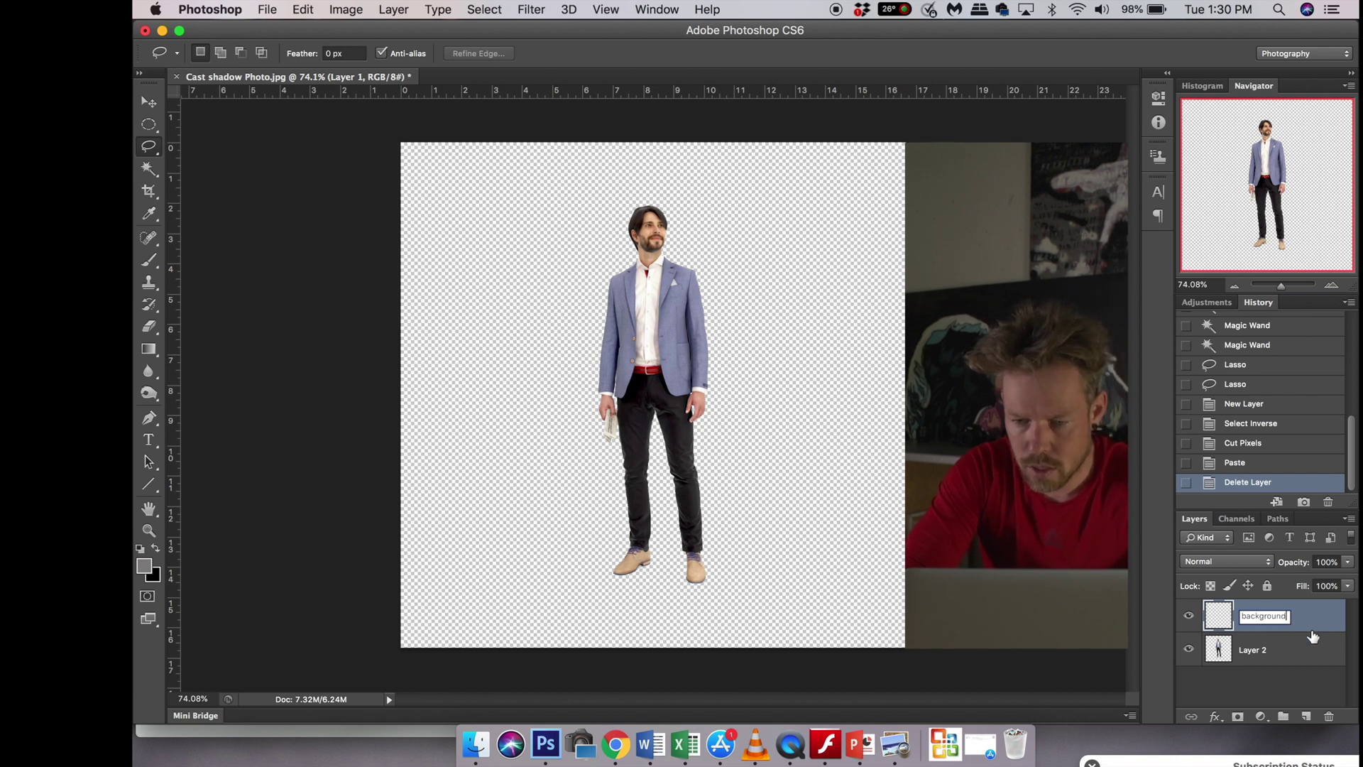
pyautogui.press('Return')
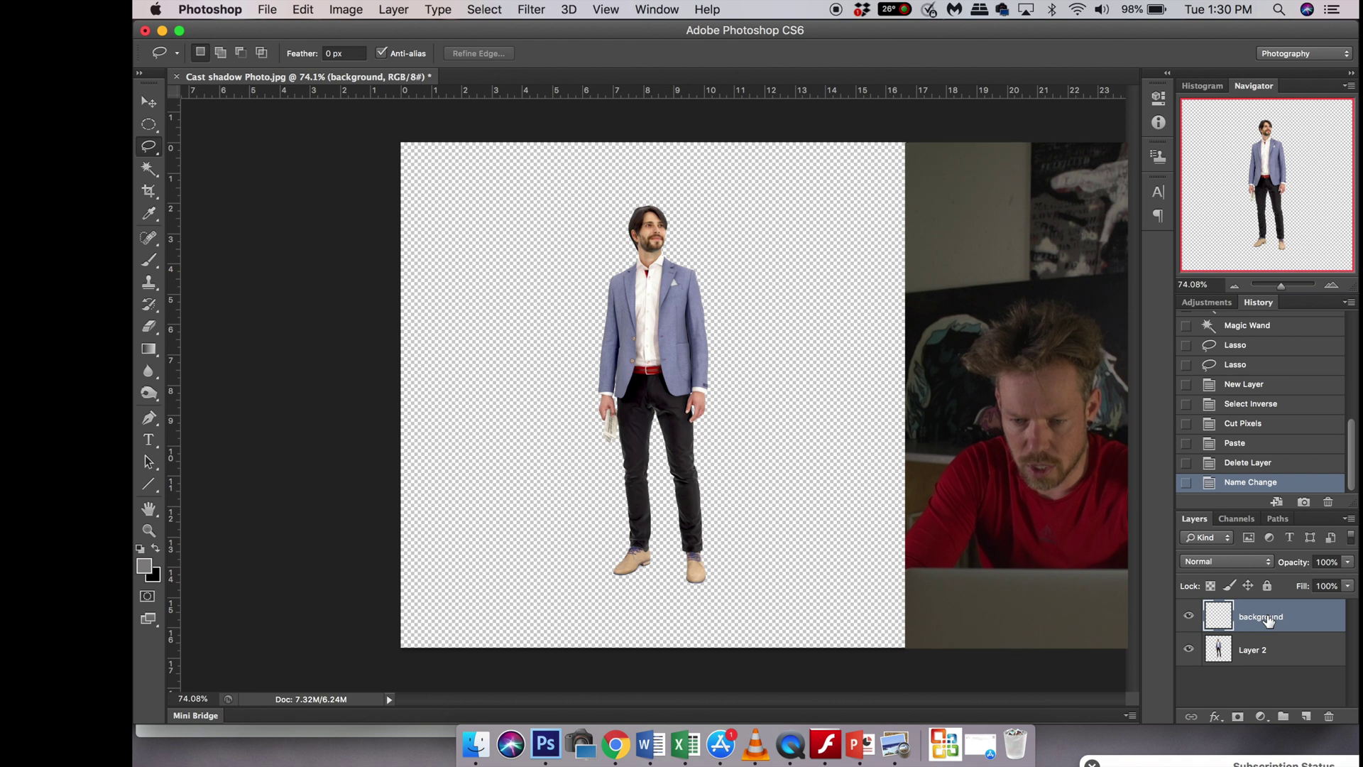
pyautogui.moveTo(1268, 621); pyautogui.dragTo(1269, 671)
# Rename Layer 2 to 'man', duplicate it, and name the copy 'shadow'.
pyautogui.doubleClick(1254, 616)
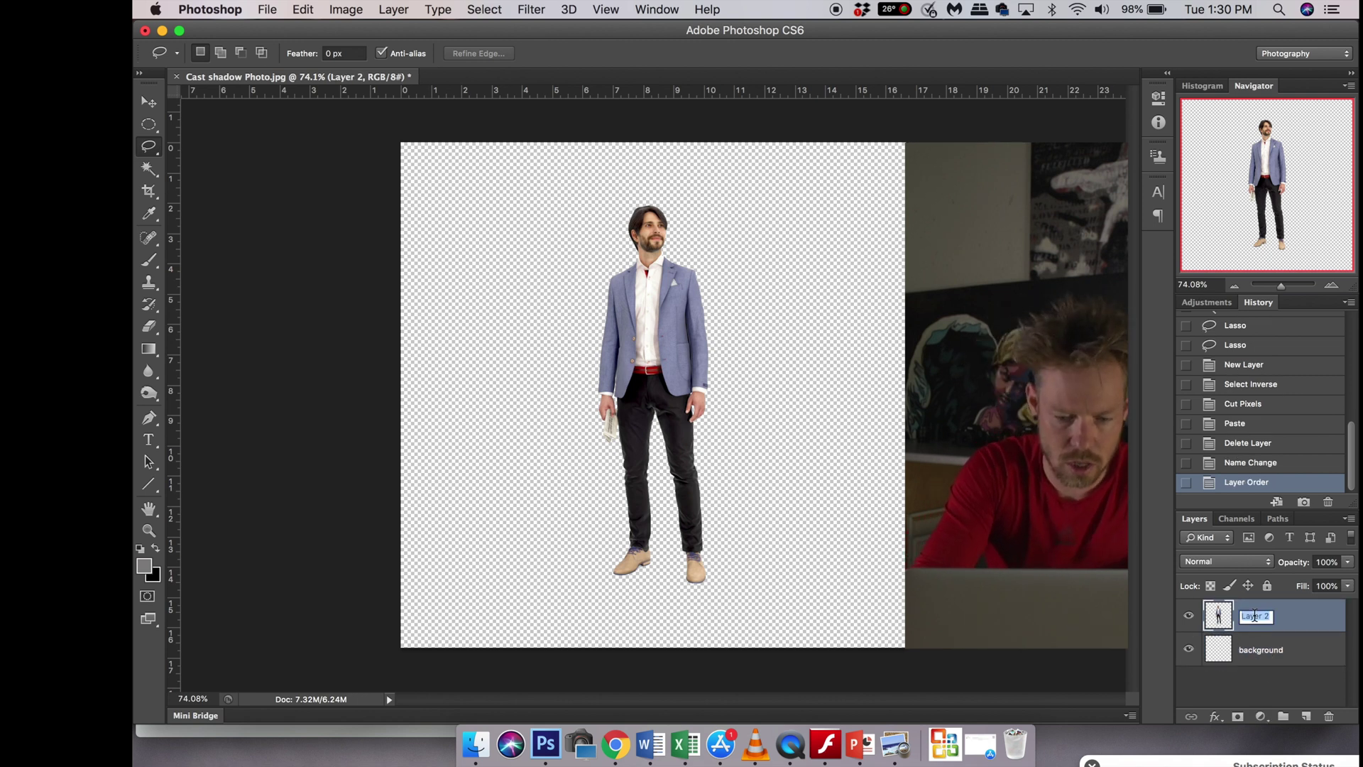
pyautogui.write('man')
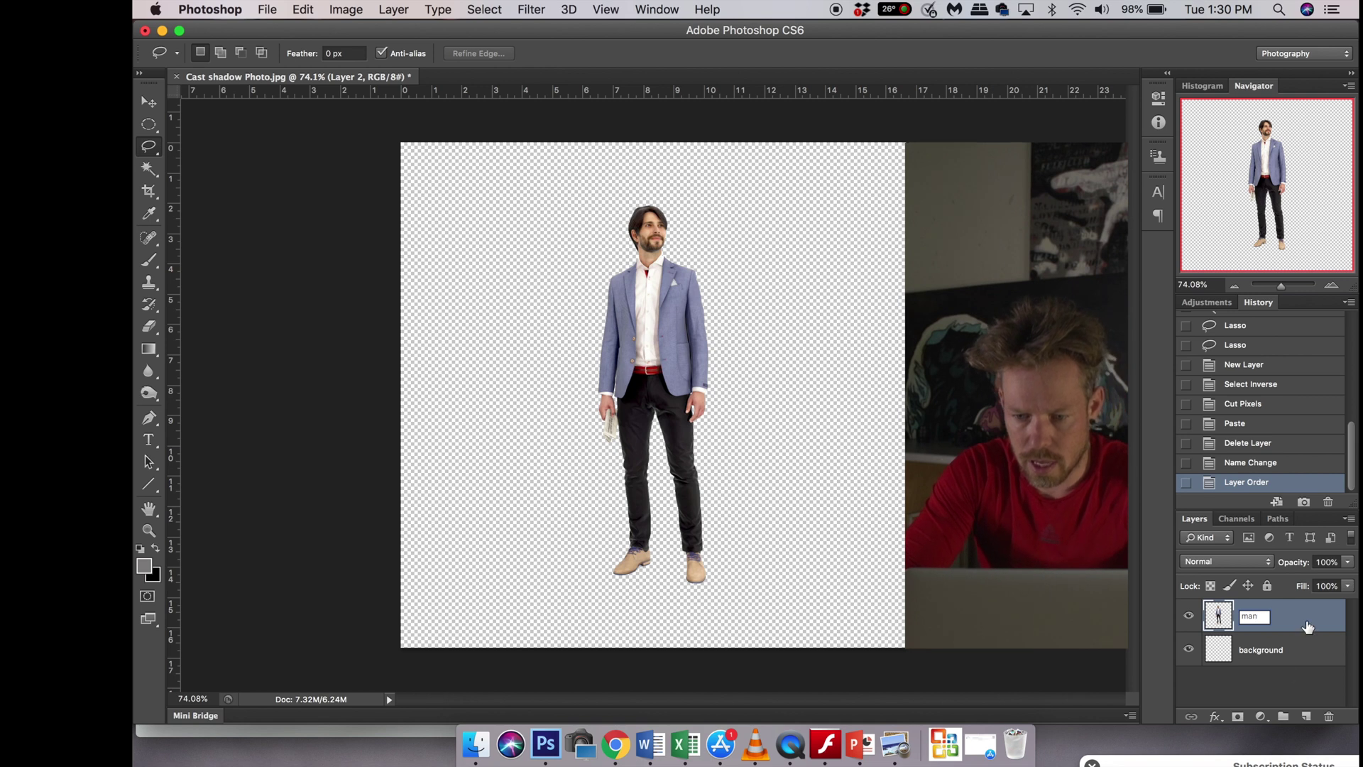
pyautogui.press('Return')
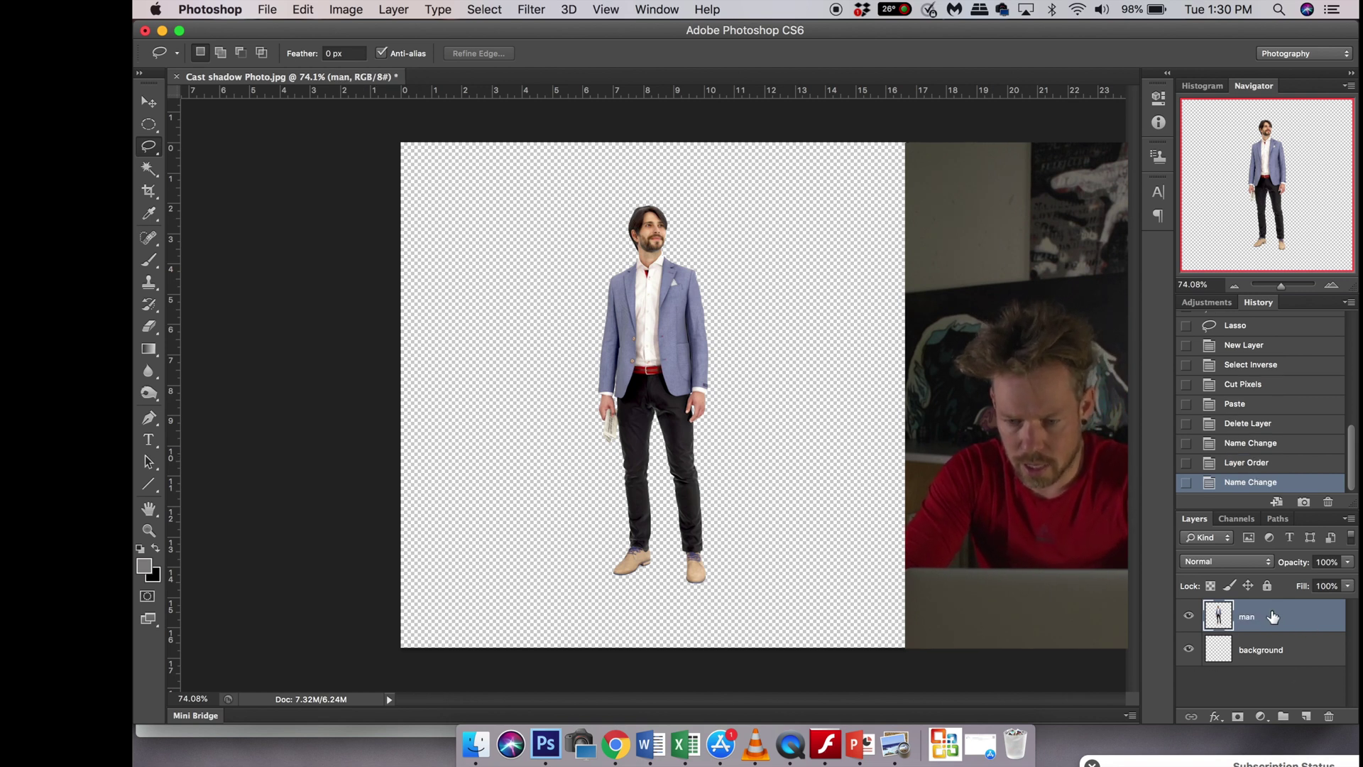
pyautogui.moveTo(1273, 617); pyautogui.dragTo(1306, 716)
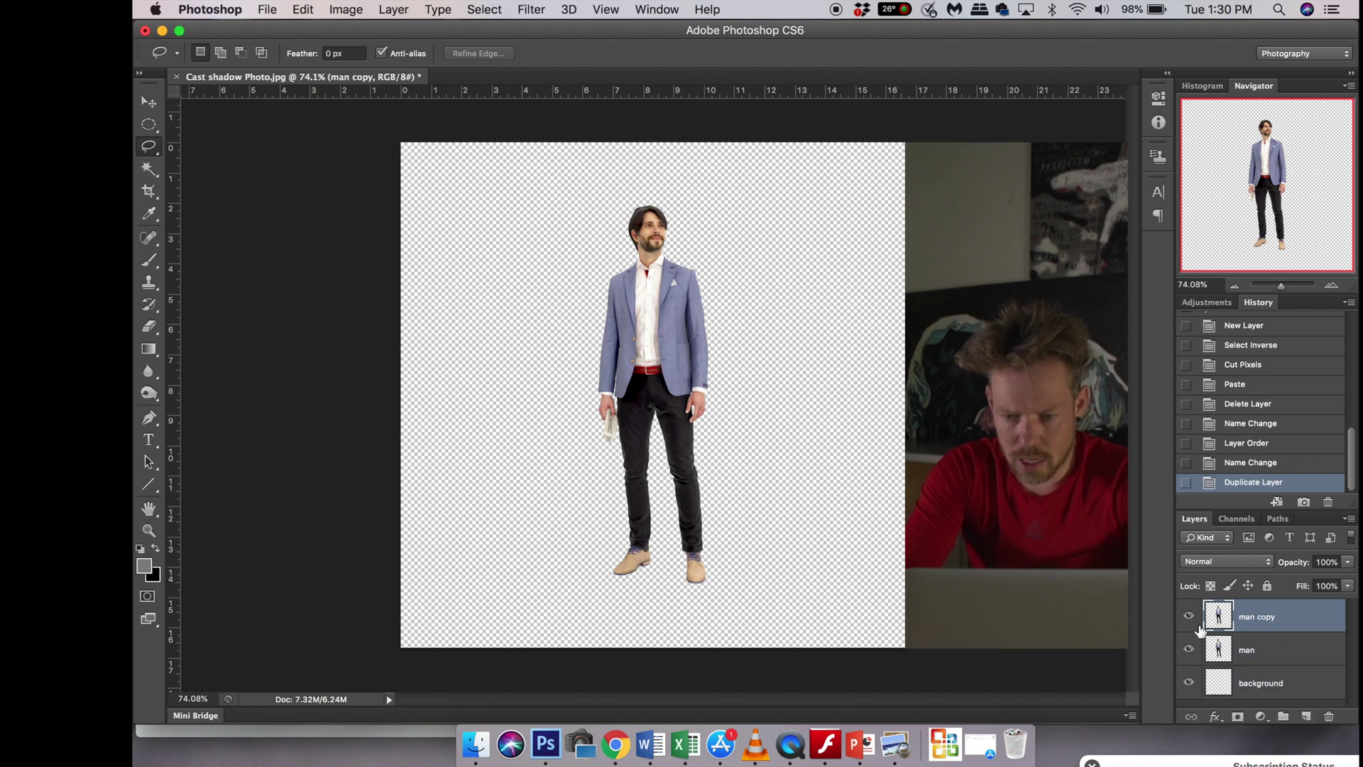
pyautogui.doubleClick(1258, 617)
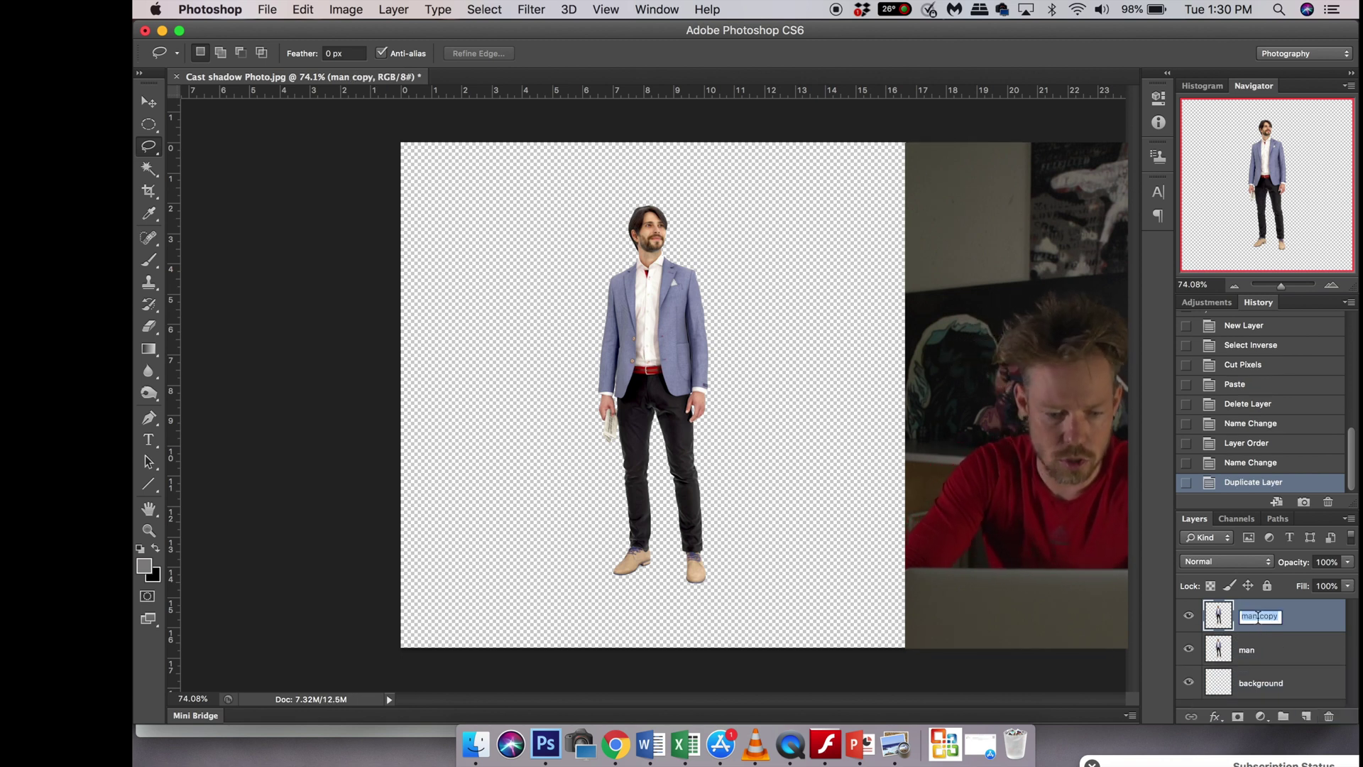
pyautogui.write('shad')
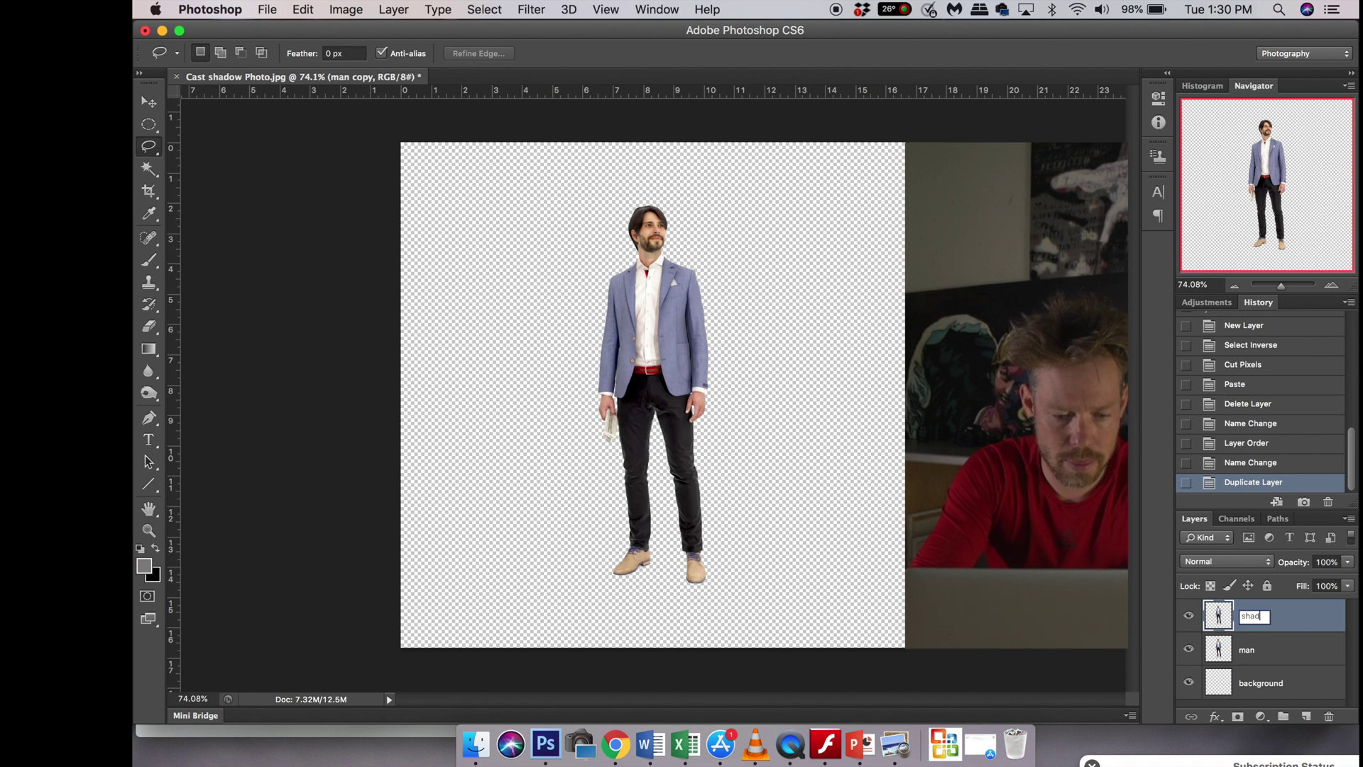
pyautogui.write('ow')
pyautogui.press('Return')
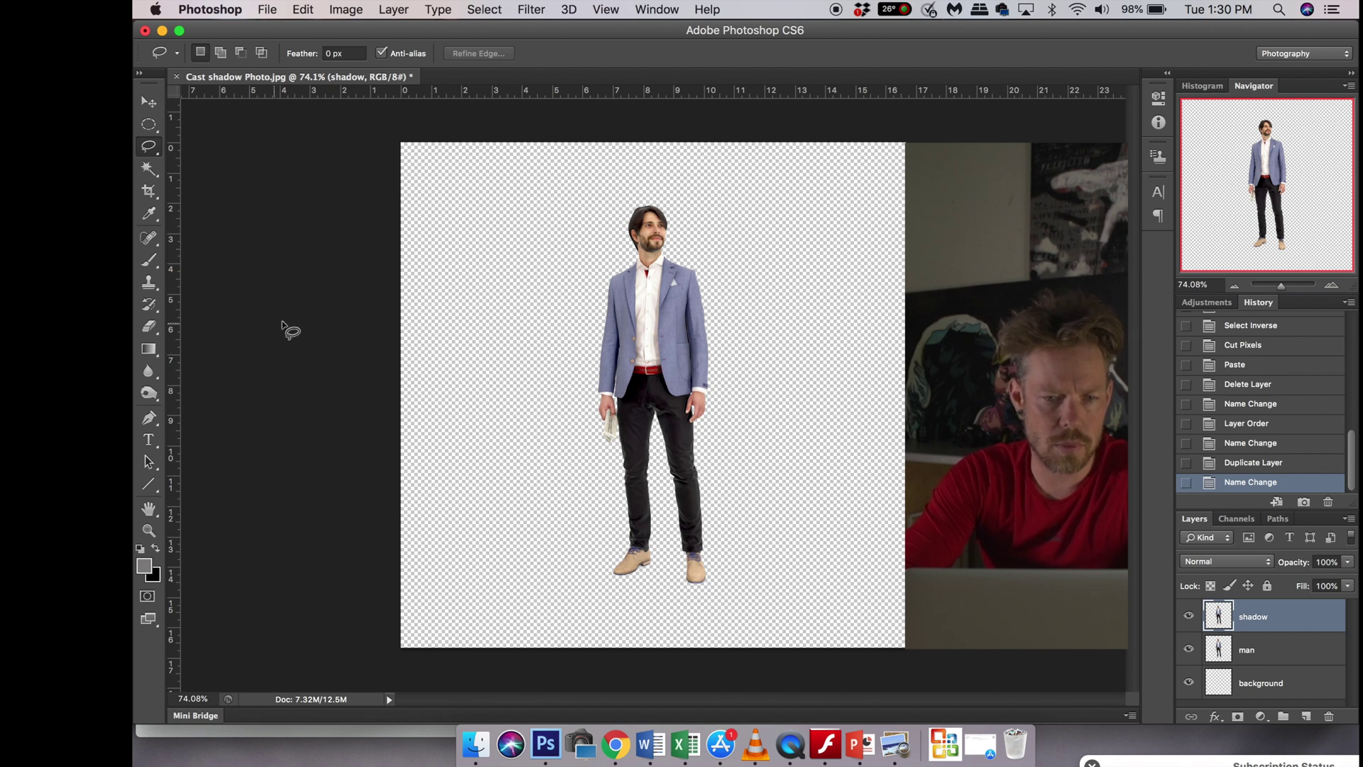
# Crop outward to extend the canvas left and upward, leaving empty space beside the man.
pyautogui.click(151, 191)
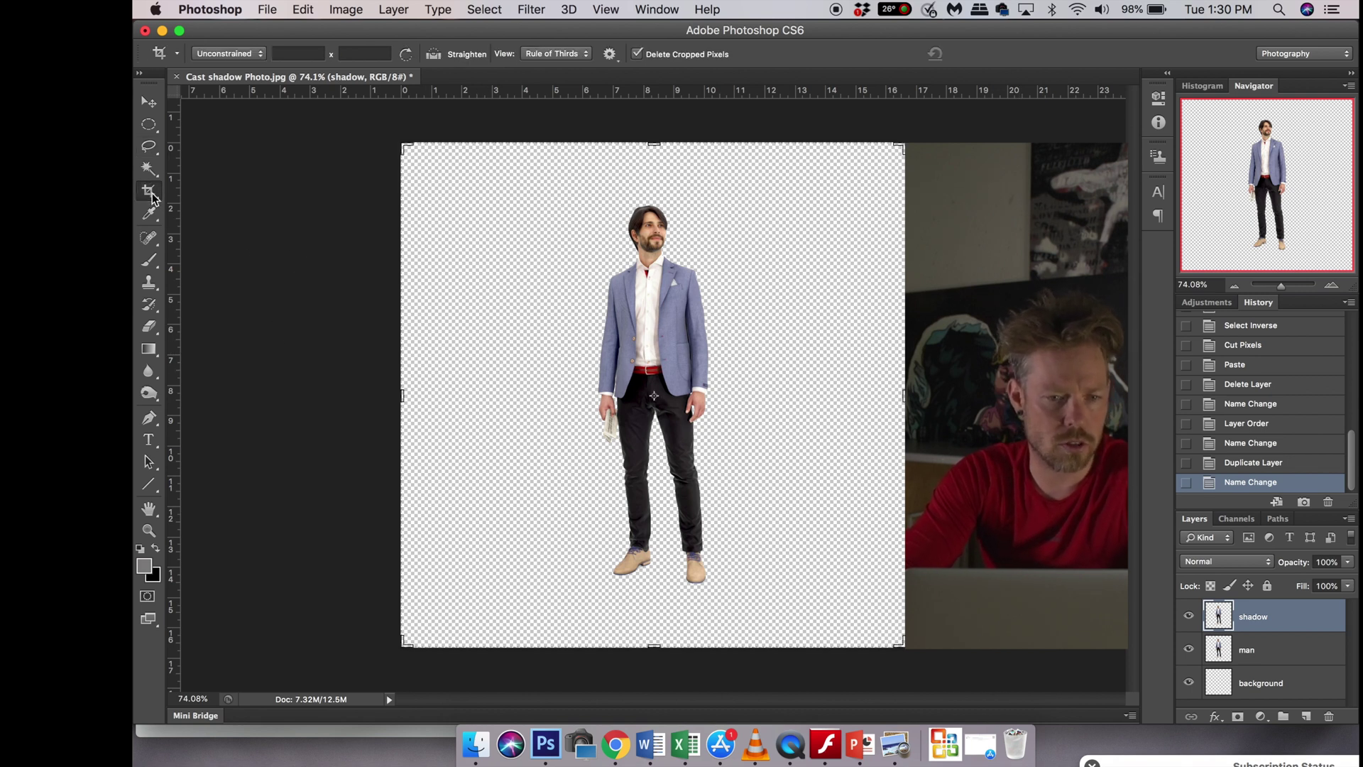
pyautogui.moveTo(404, 398); pyautogui.dragTo(273, 396)
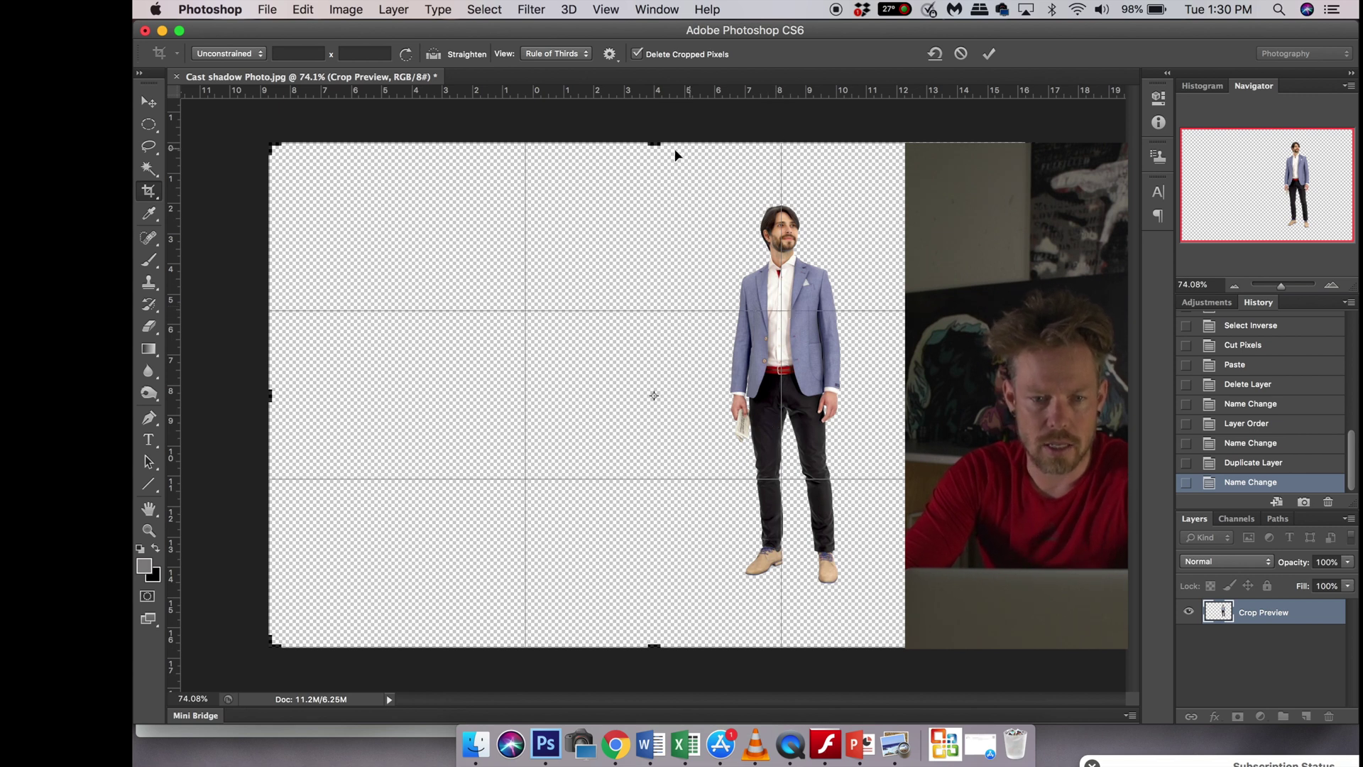
pyautogui.moveTo(659, 141); pyautogui.dragTo(657, 171)
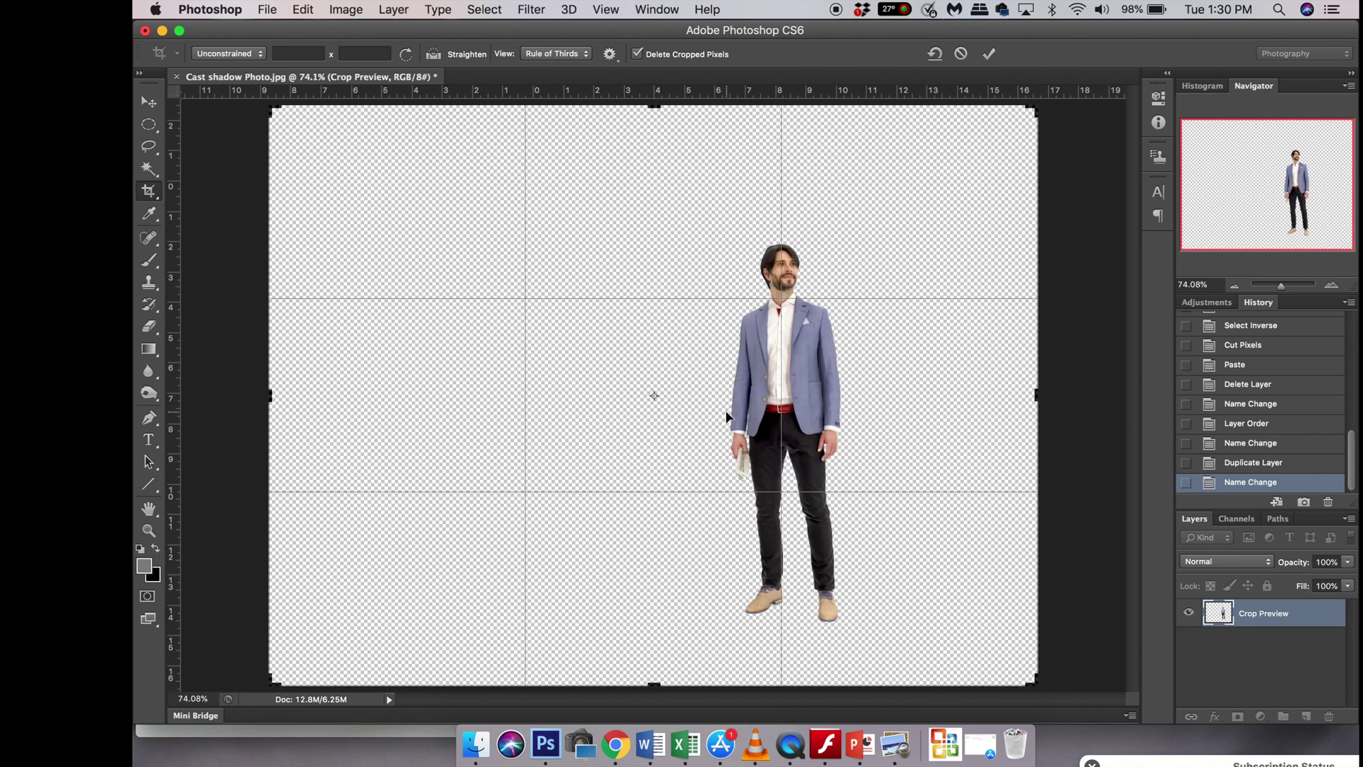
pyautogui.scroll(-2, 725, 416)
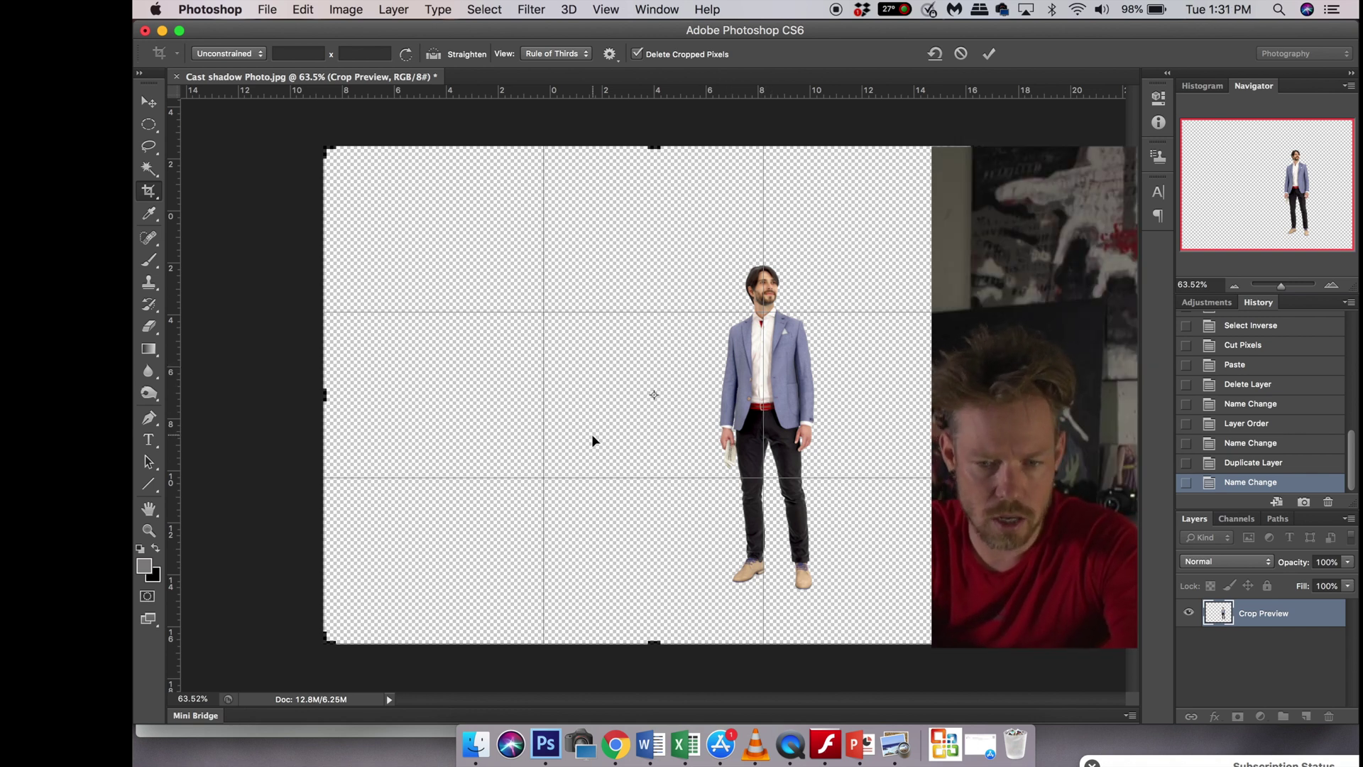
pyautogui.click(989, 55)
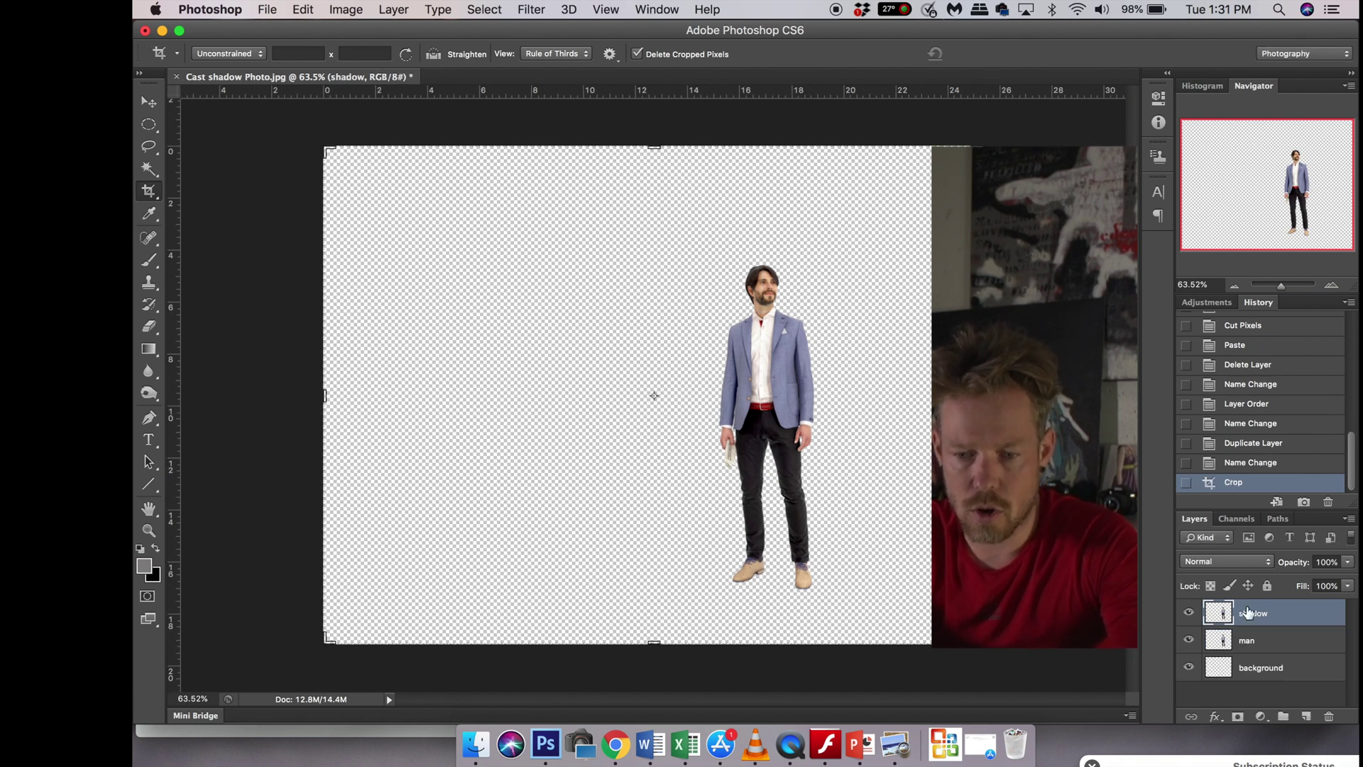
pyautogui.click(1258, 671)
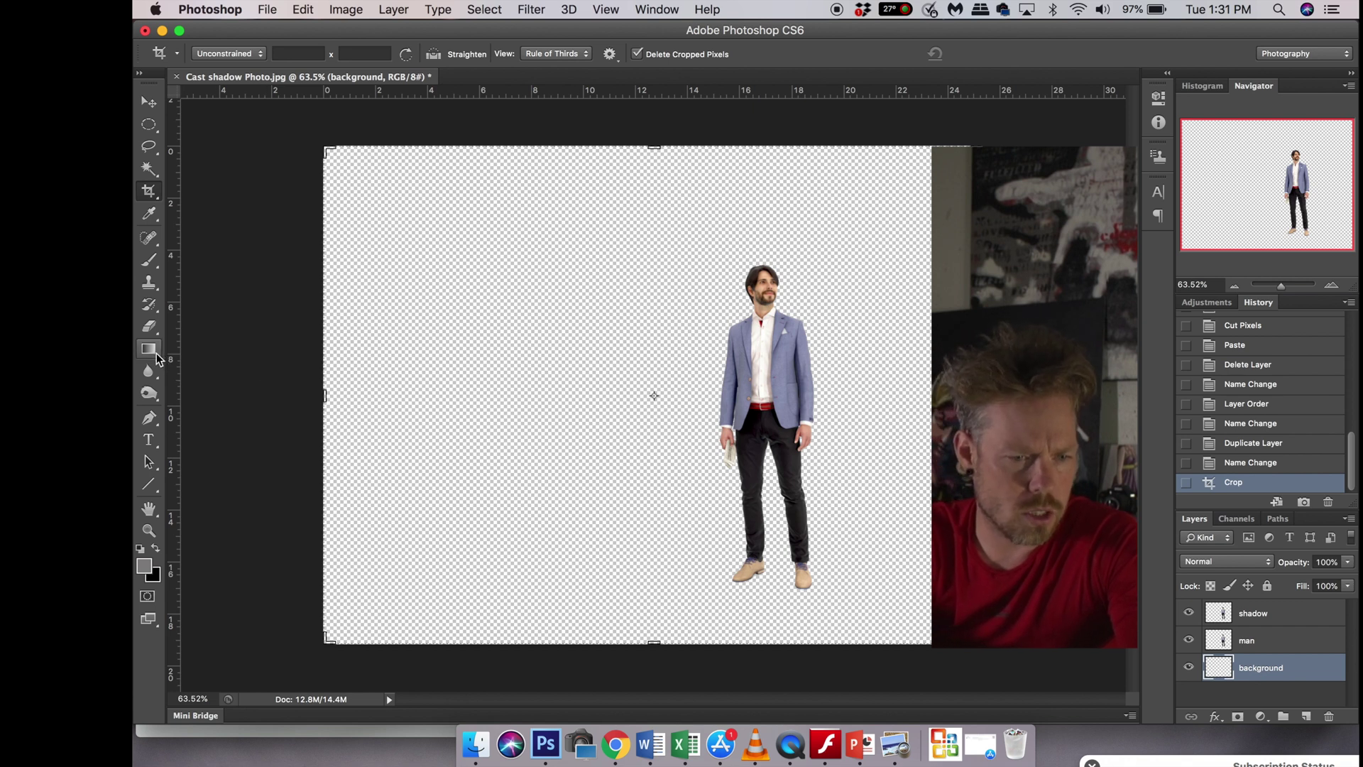
# Set the foreground to white and draw a vertical white-to-grey gradient with grey confined to the bottom.
pyautogui.click(149, 350)
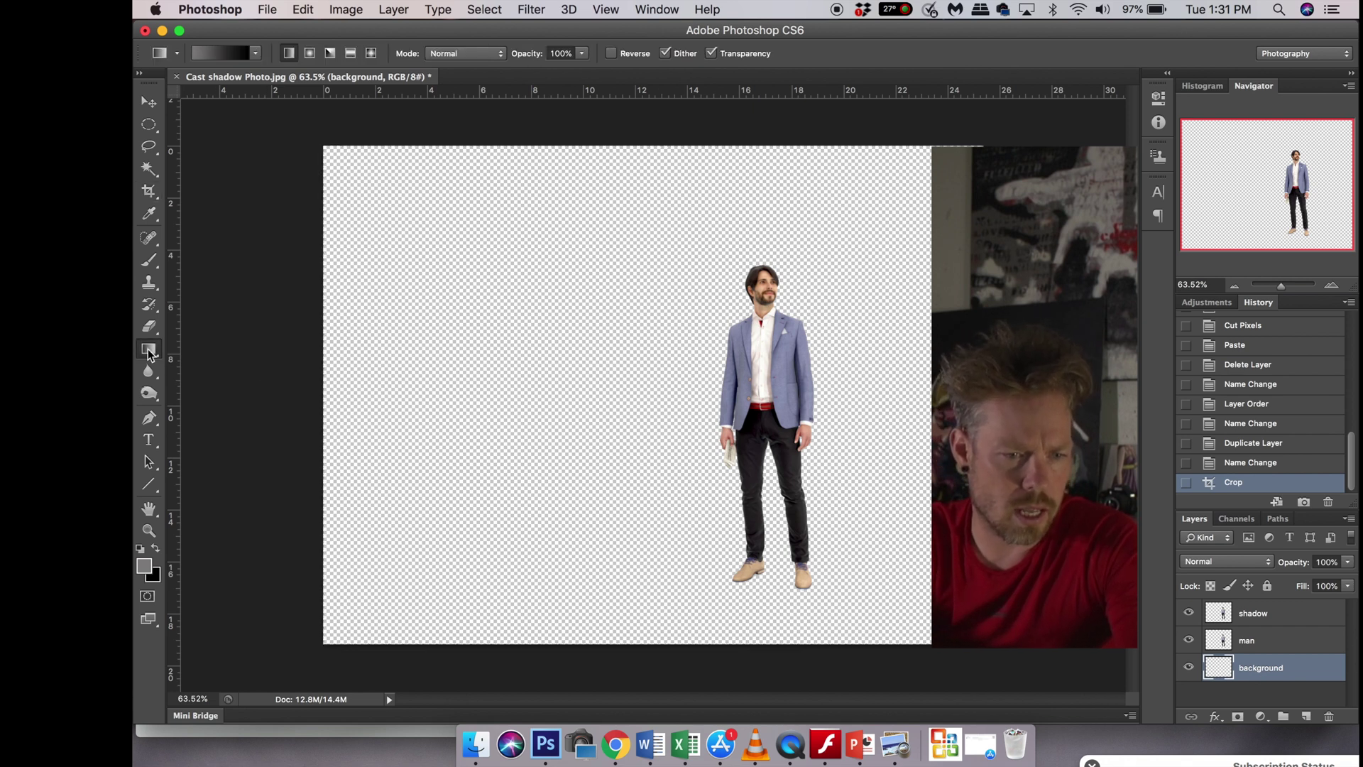
pyautogui.click(155, 548)
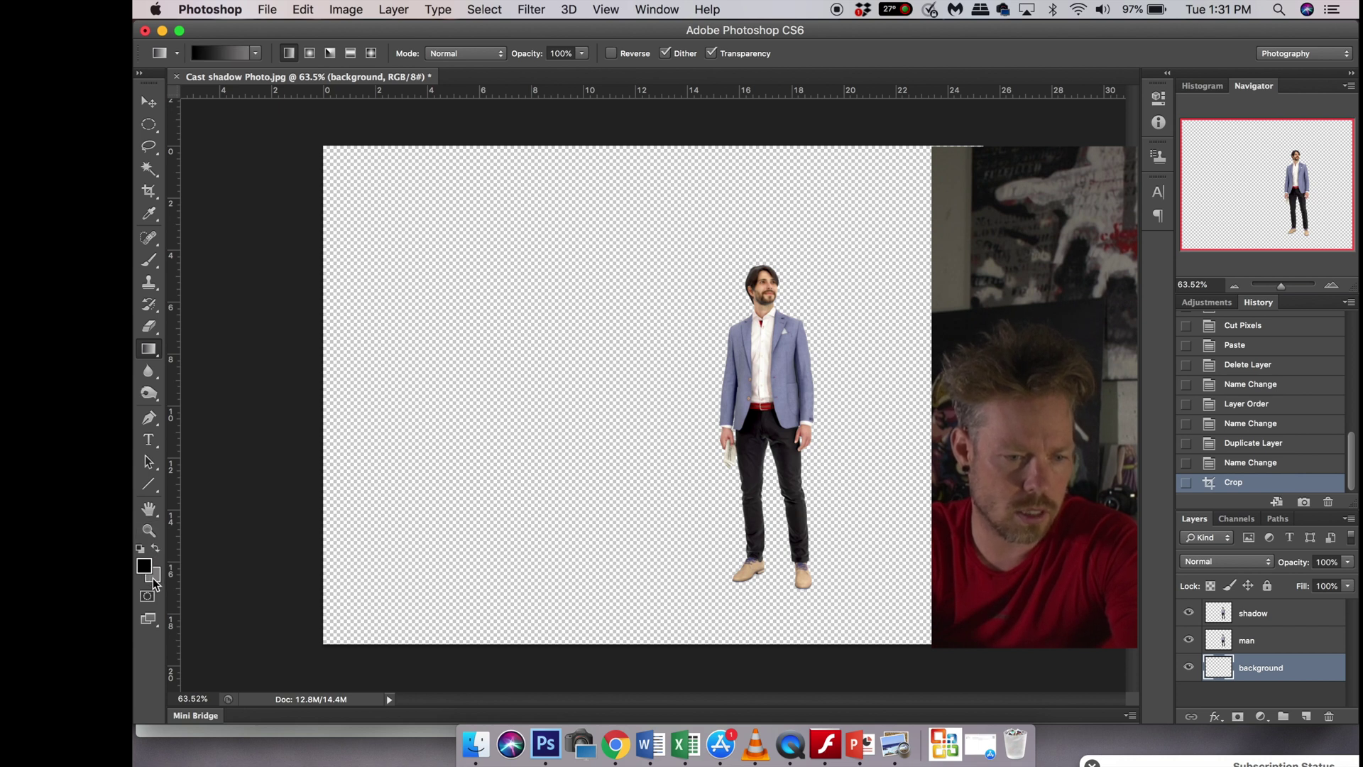
pyautogui.click(146, 566)
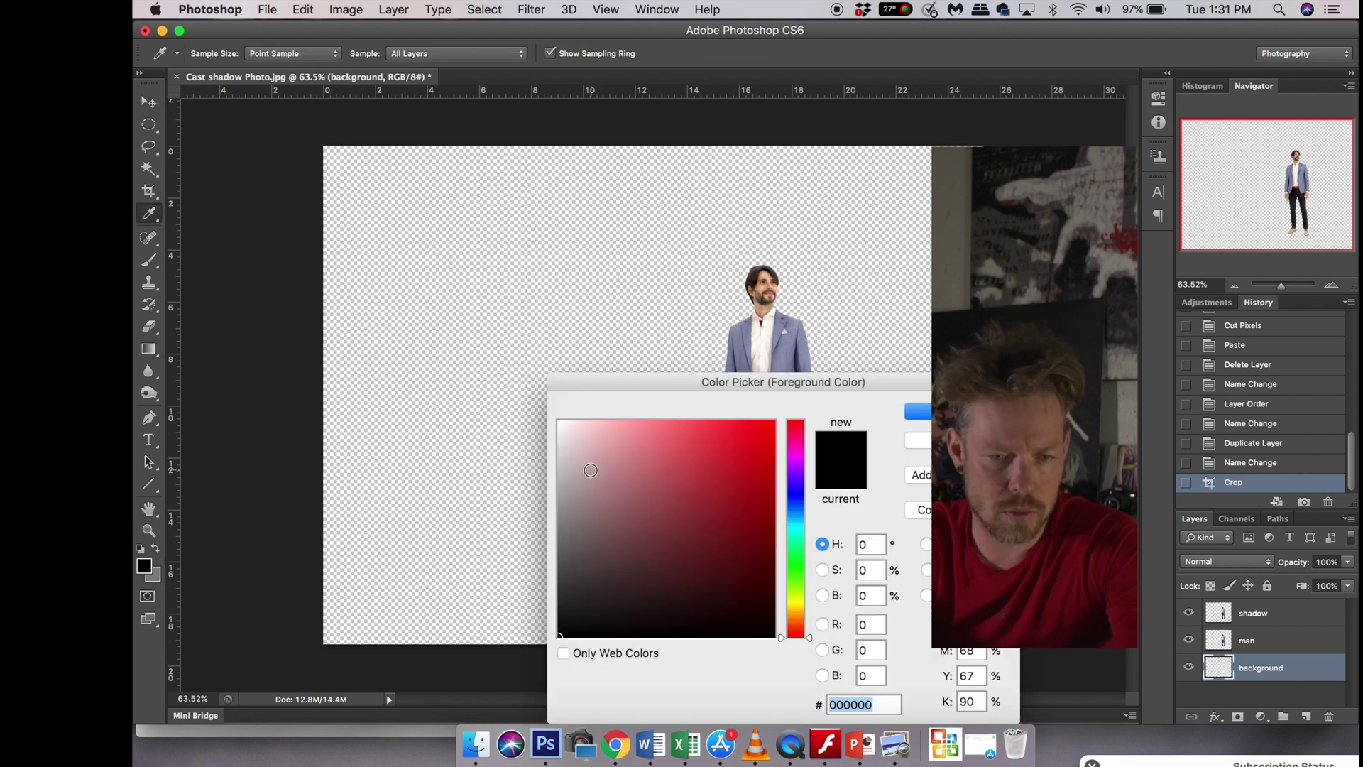
pyautogui.click(561, 423)
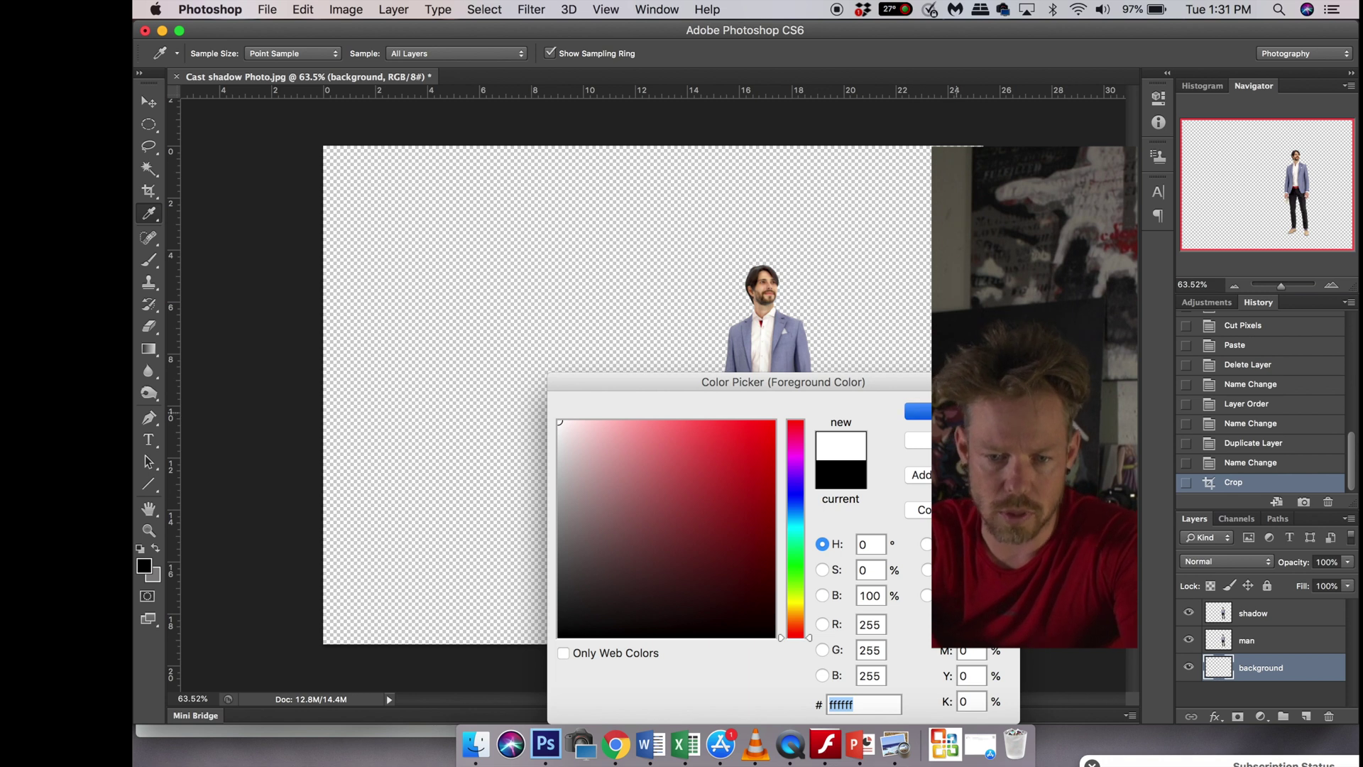
pyautogui.press('Return')
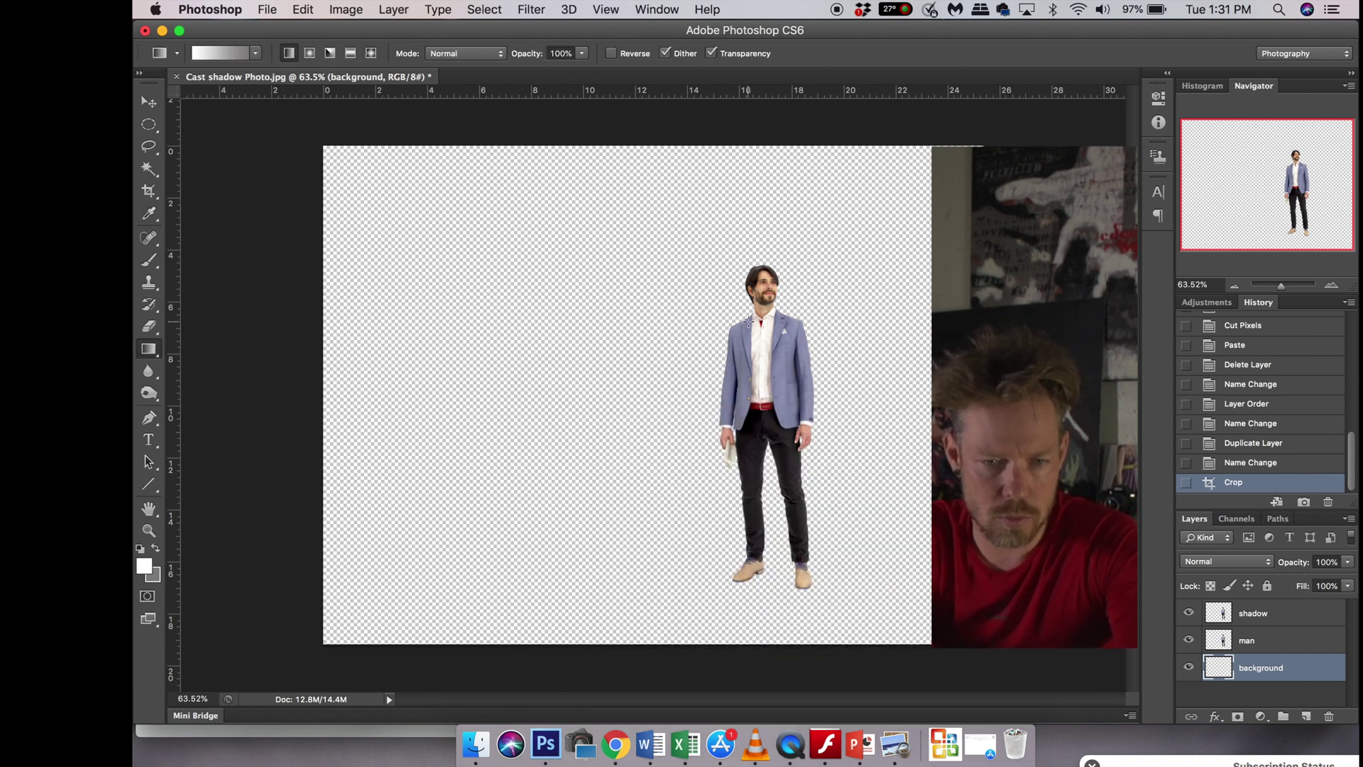
pyautogui.moveTo(614, 259); pyautogui.dragTo(623, 643)
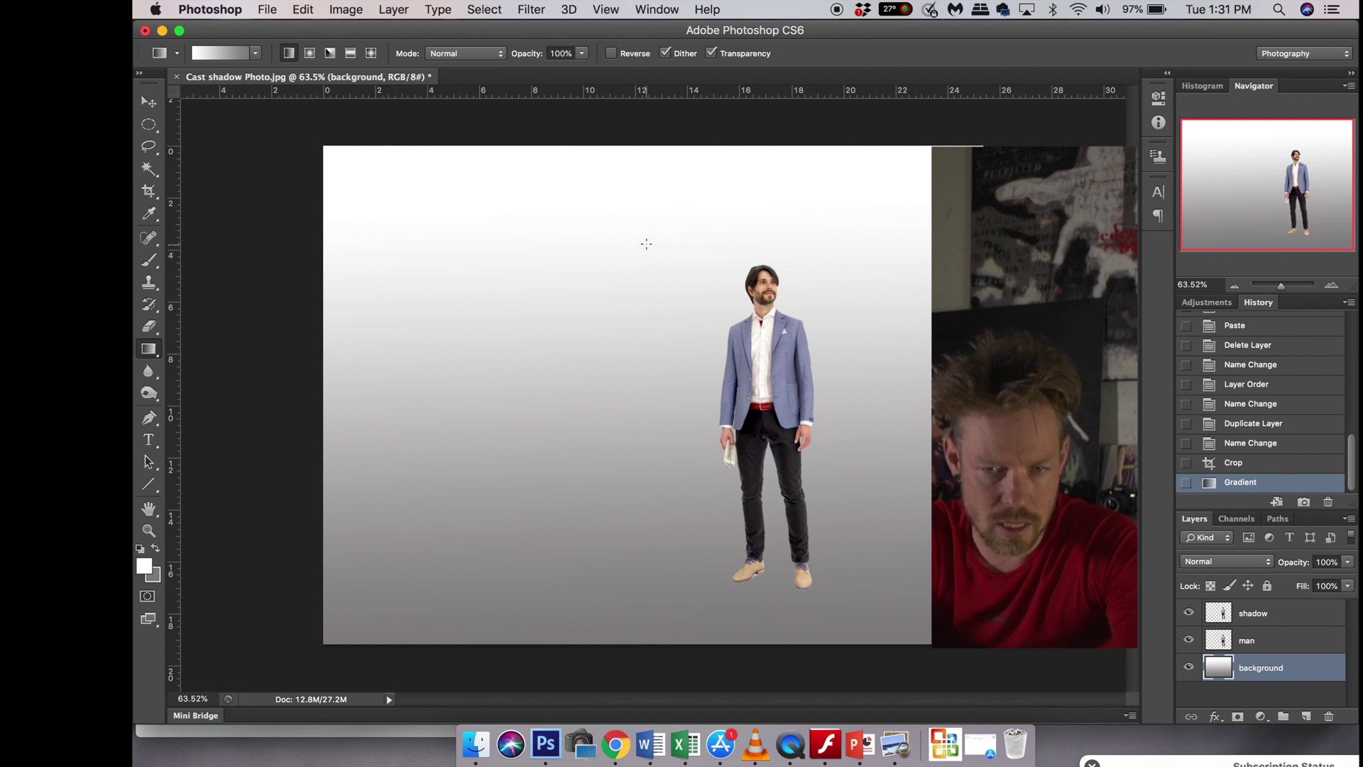
pyautogui.moveTo(646, 246); pyautogui.dragTo(648, 717)
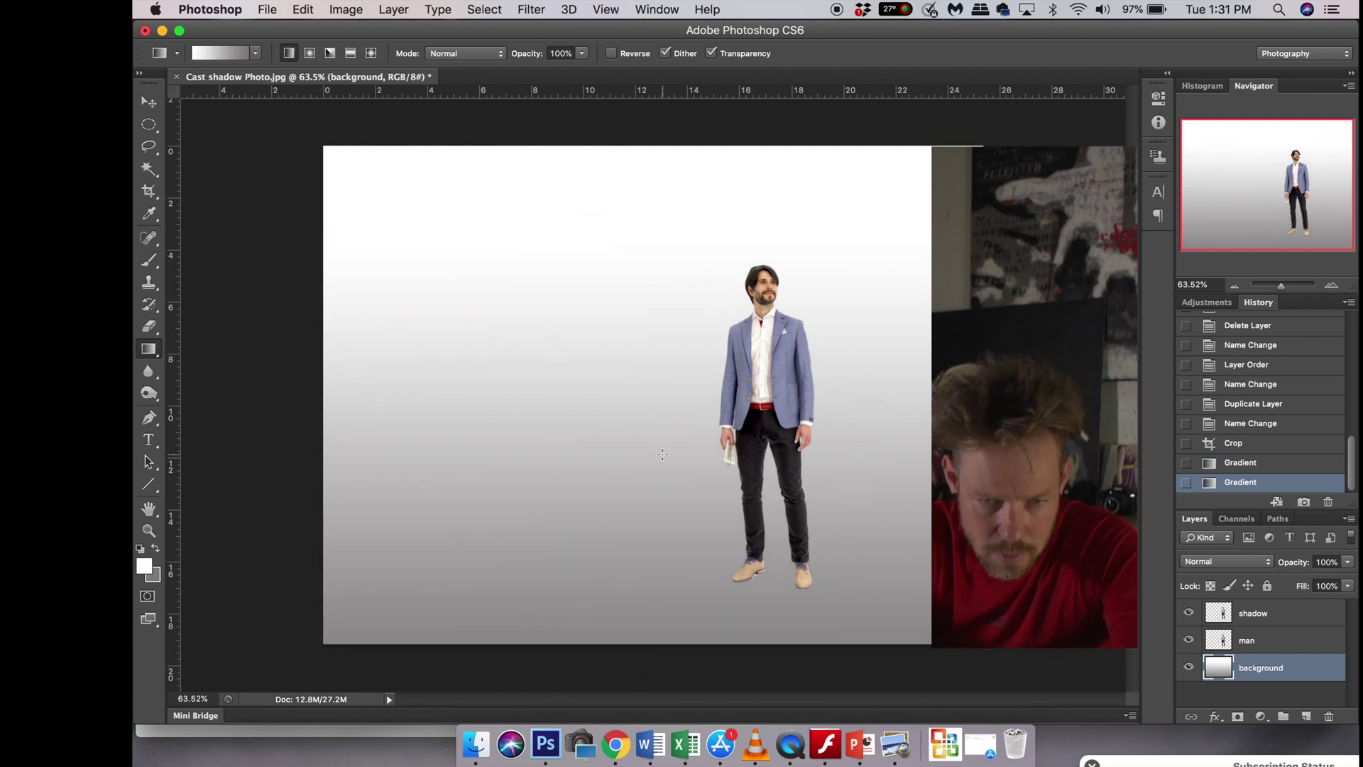
pyautogui.moveTo(660, 432); pyautogui.dragTo(661, 657)
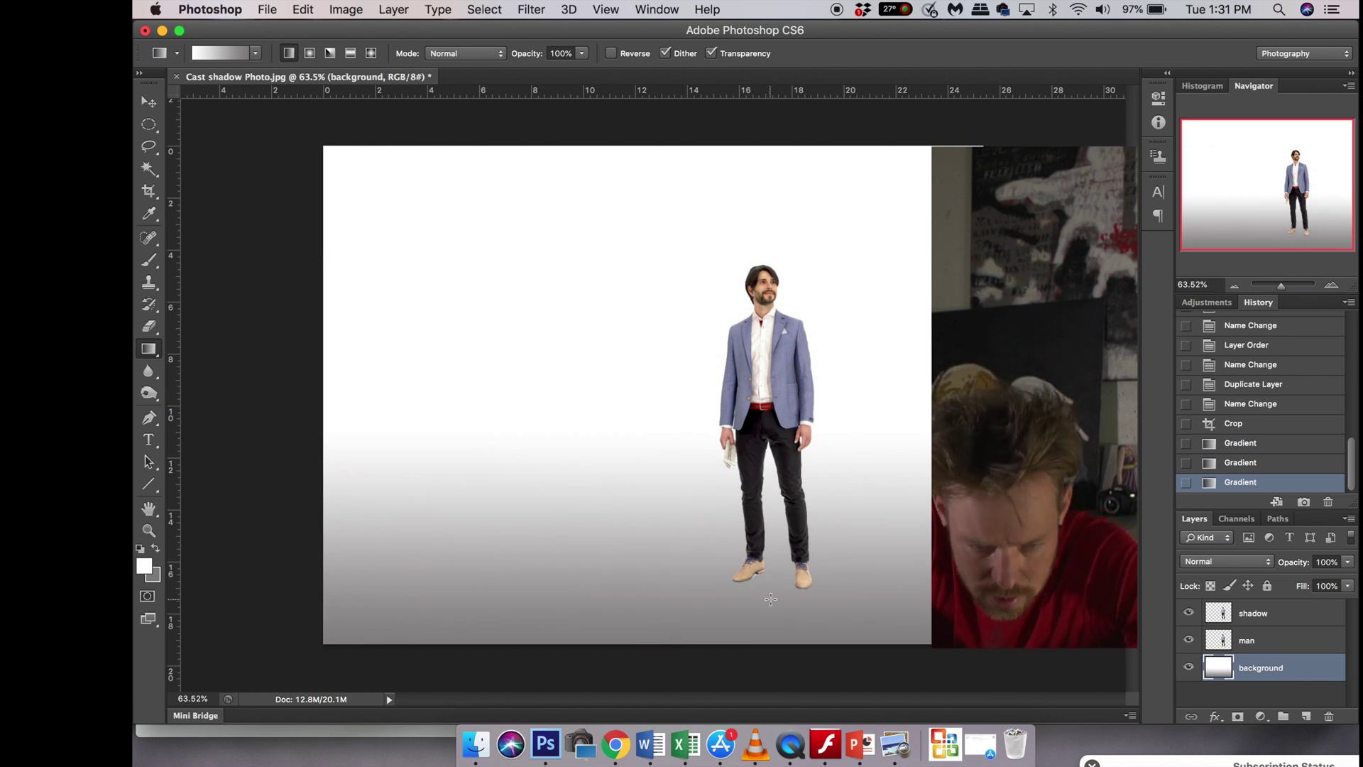
# Erase the leftover fringe below the shoe heel on the man layer.
pyautogui.scroll(3, 770, 598)
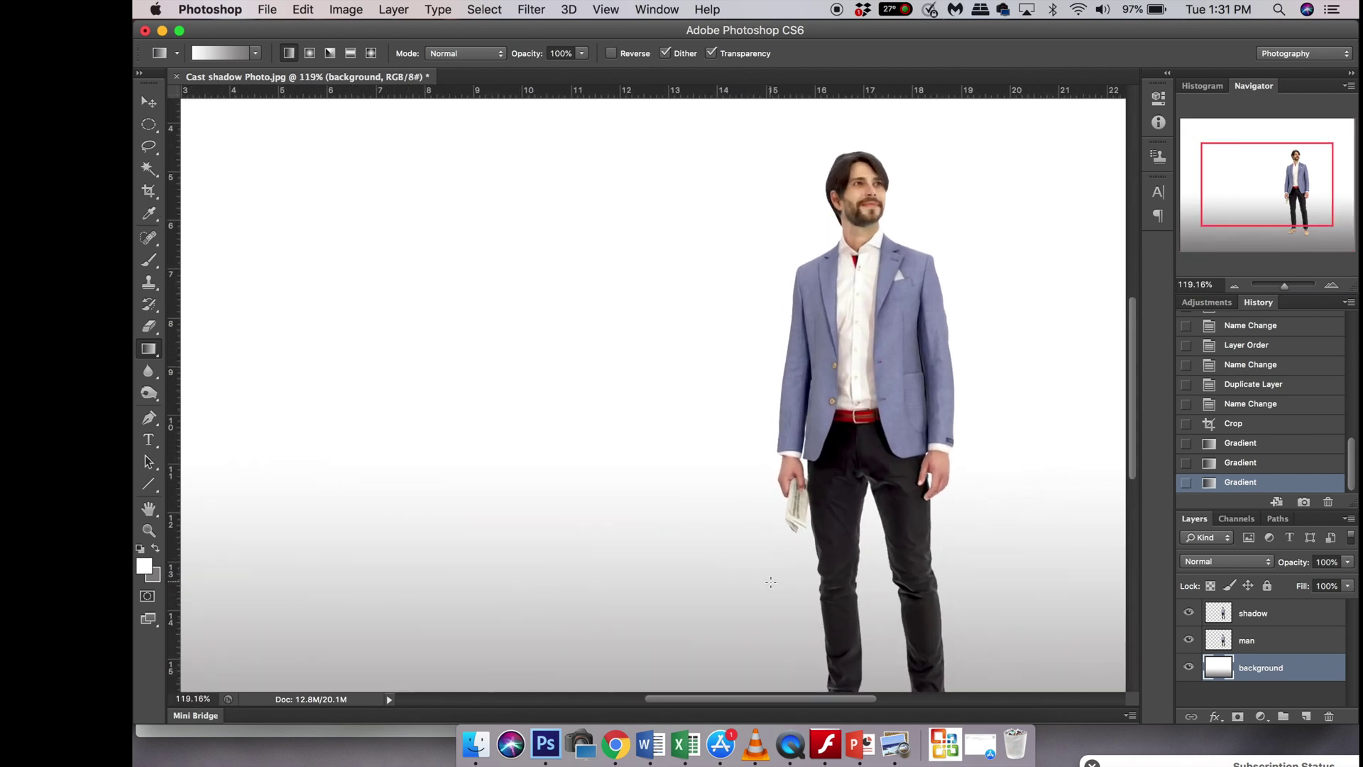
pyautogui.scroll(-10, 770, 582)
pyautogui.hscroll(5, 770, 582)
pyautogui.hscroll(-2, 770, 582)
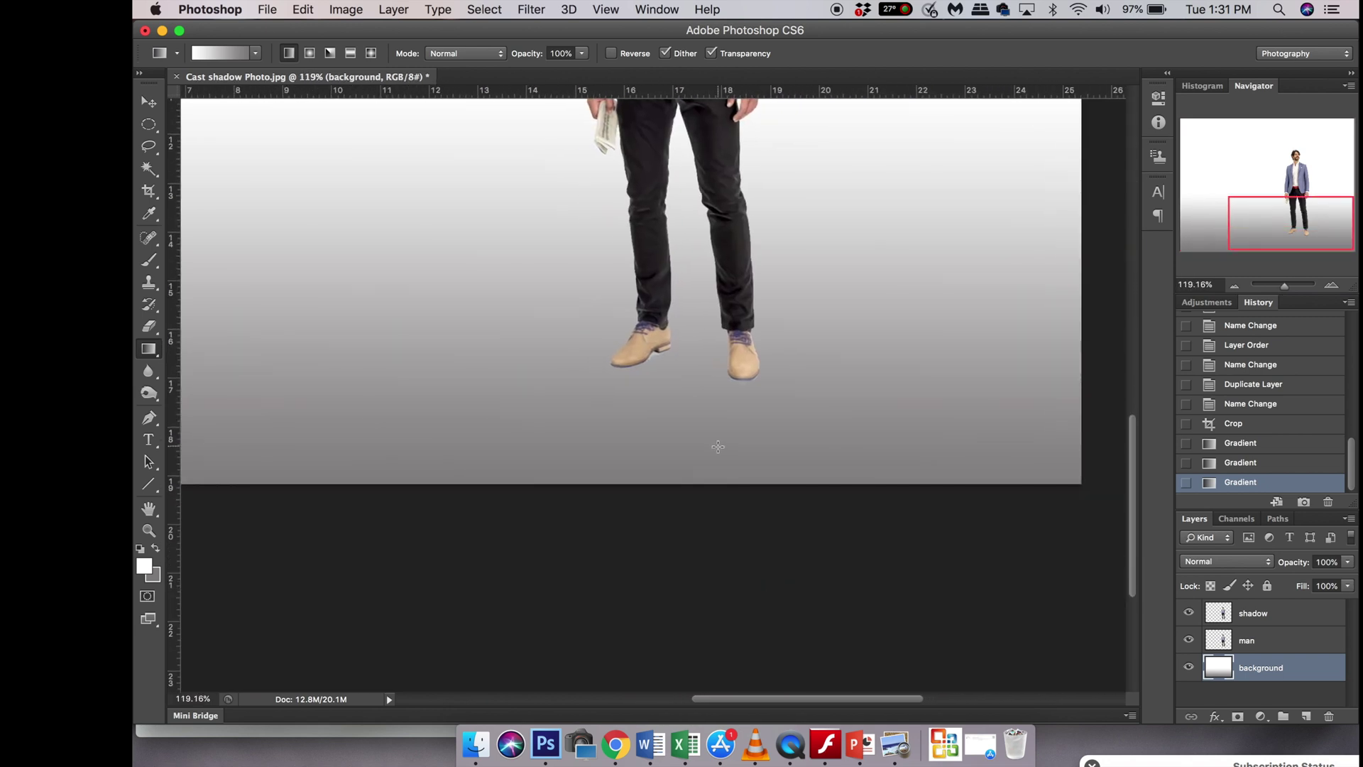
pyautogui.scroll(5, 718, 446)
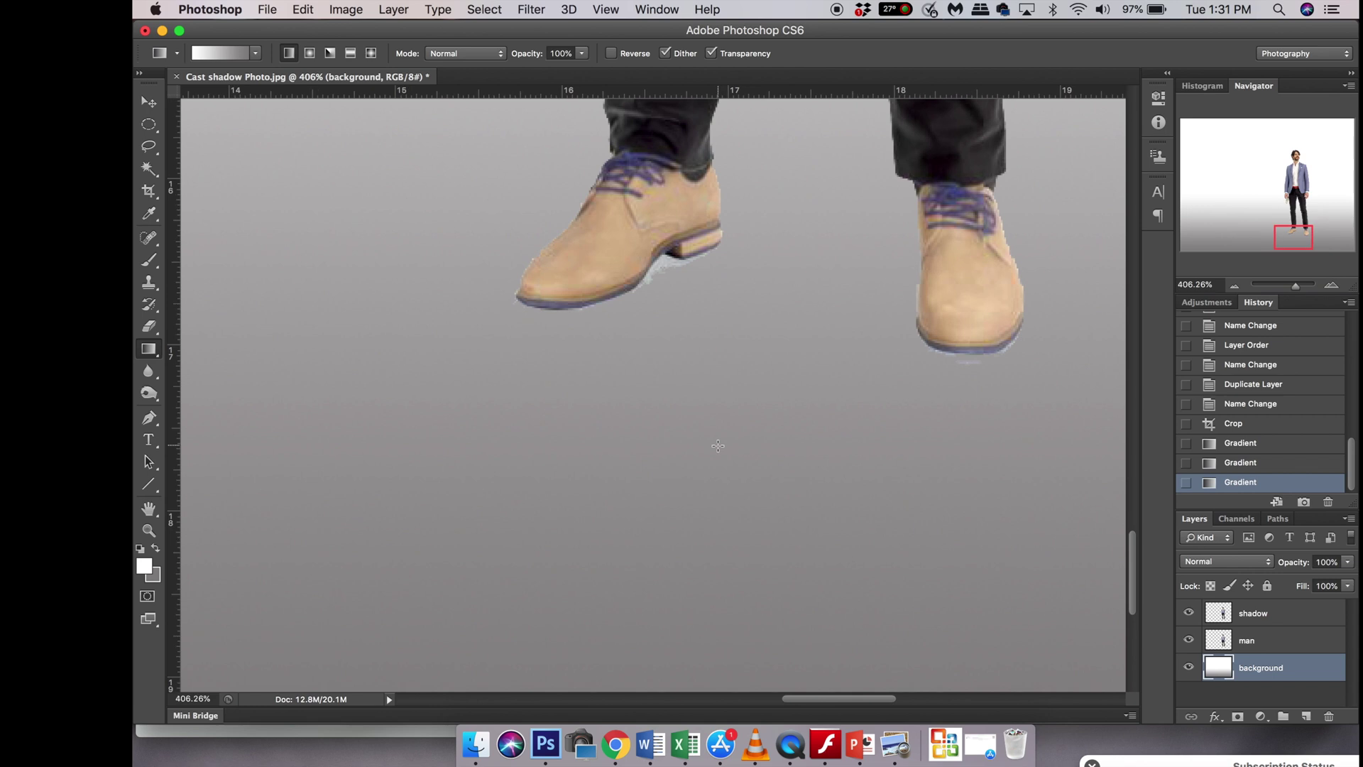
pyautogui.click(149, 327)
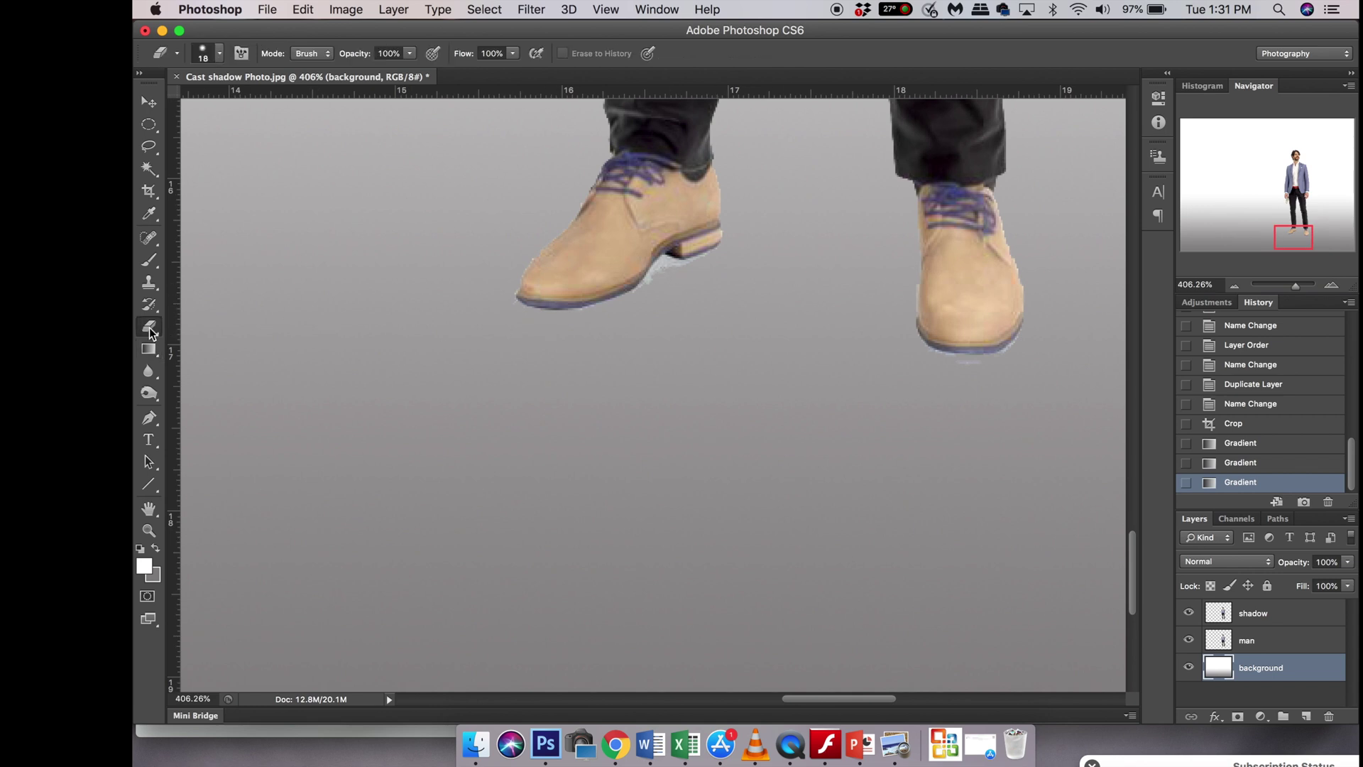
pyautogui.click(663, 282)
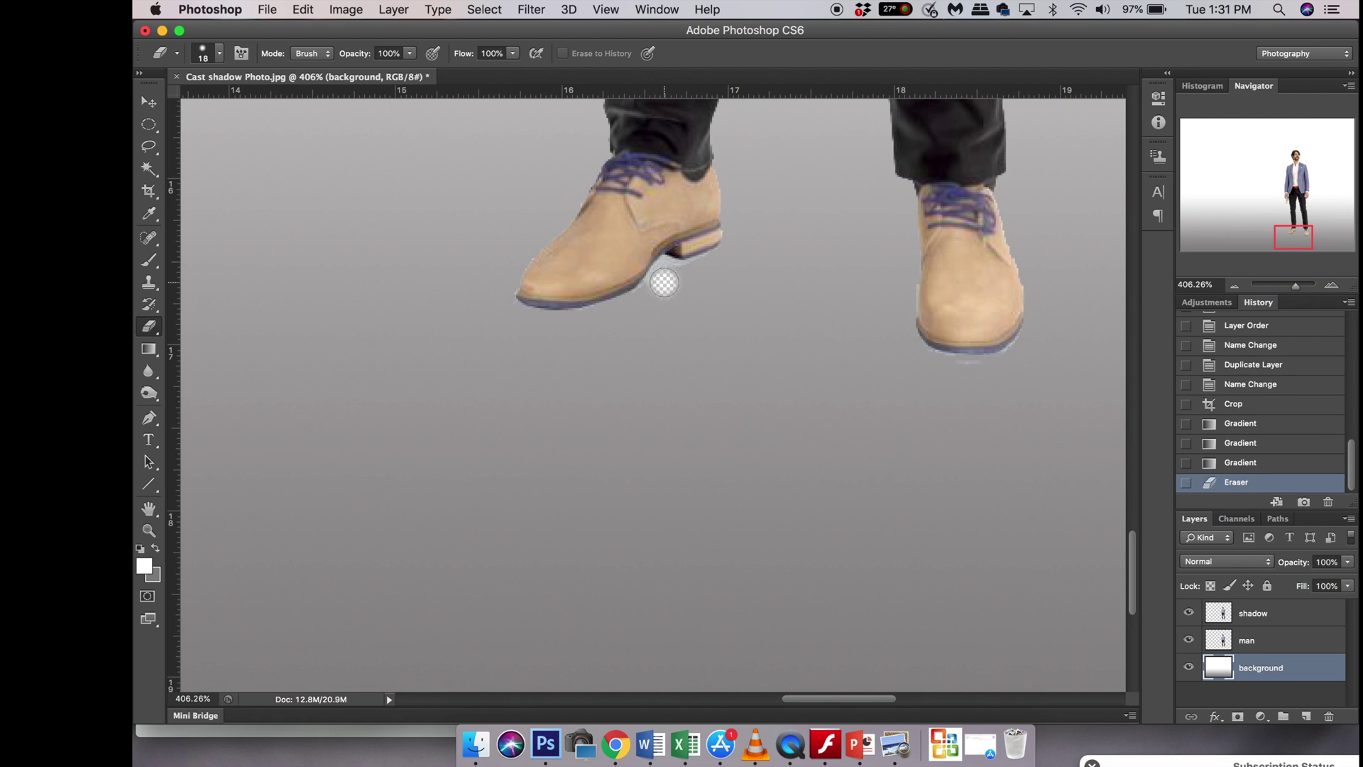
pyautogui.click(303, 9)
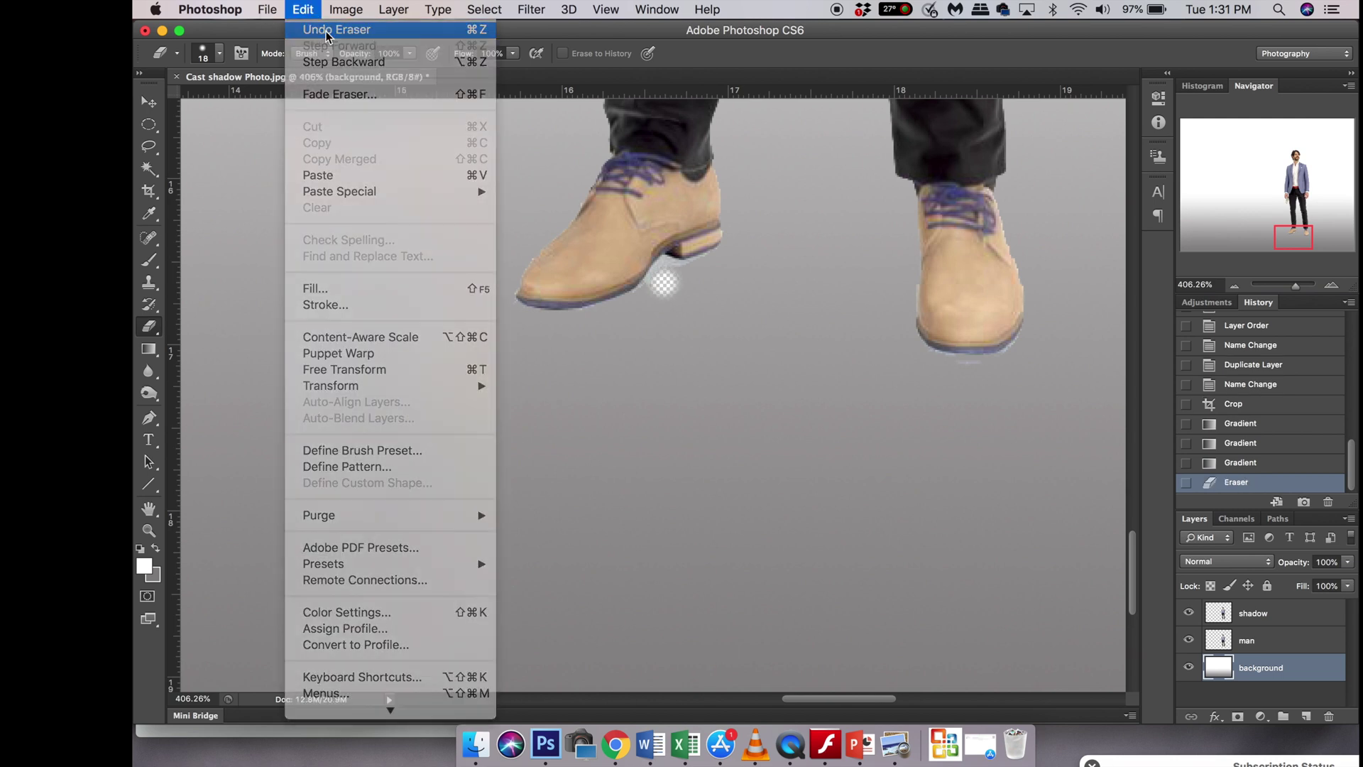
pyautogui.click(326, 31)
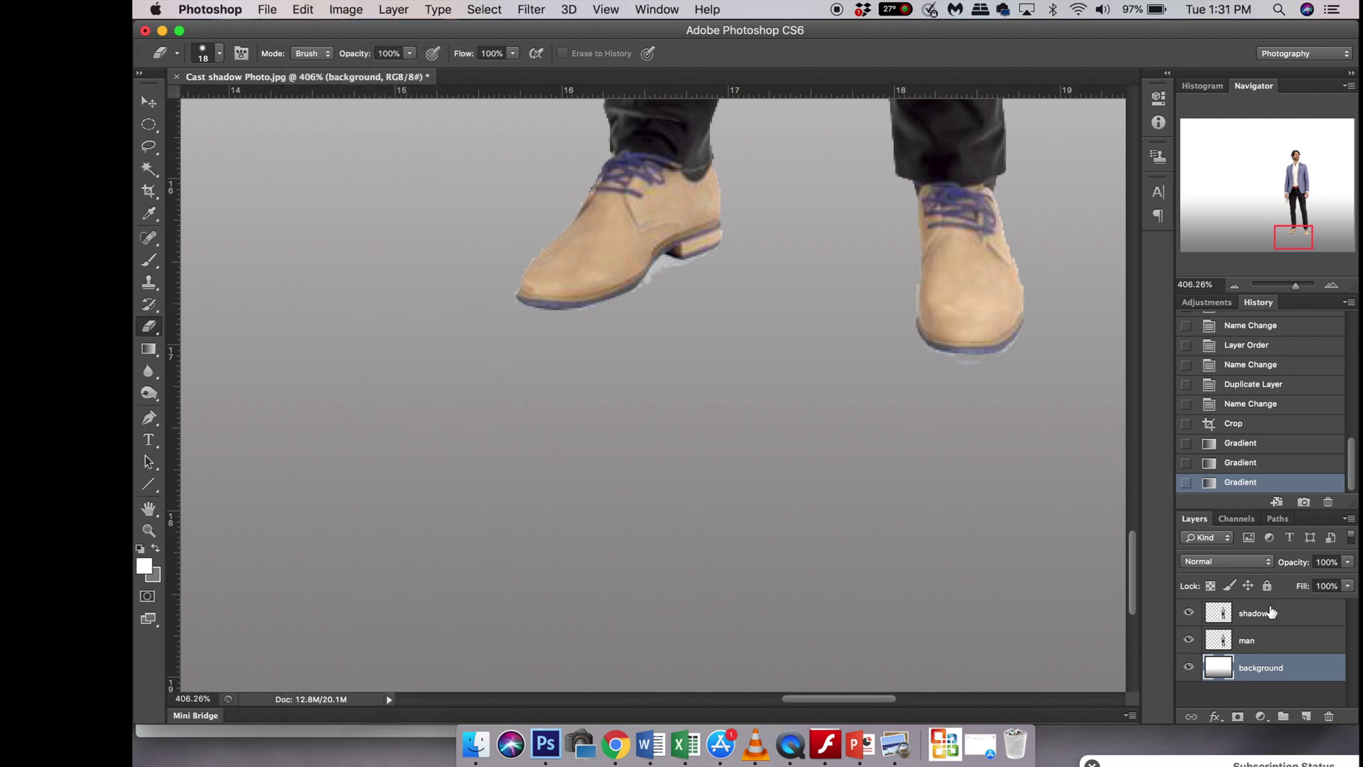
pyautogui.click(1267, 641)
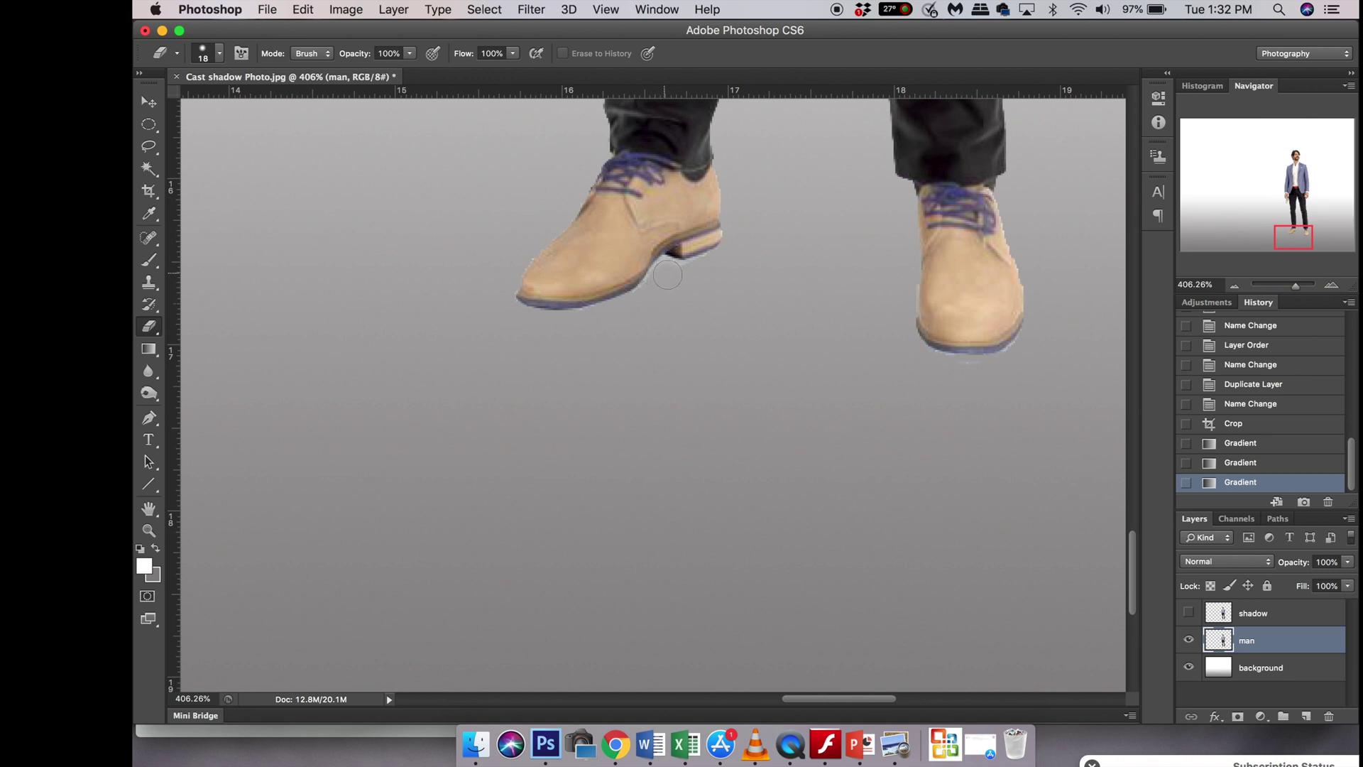
pyautogui.moveTo(692, 276); pyautogui.dragTo(724, 276)
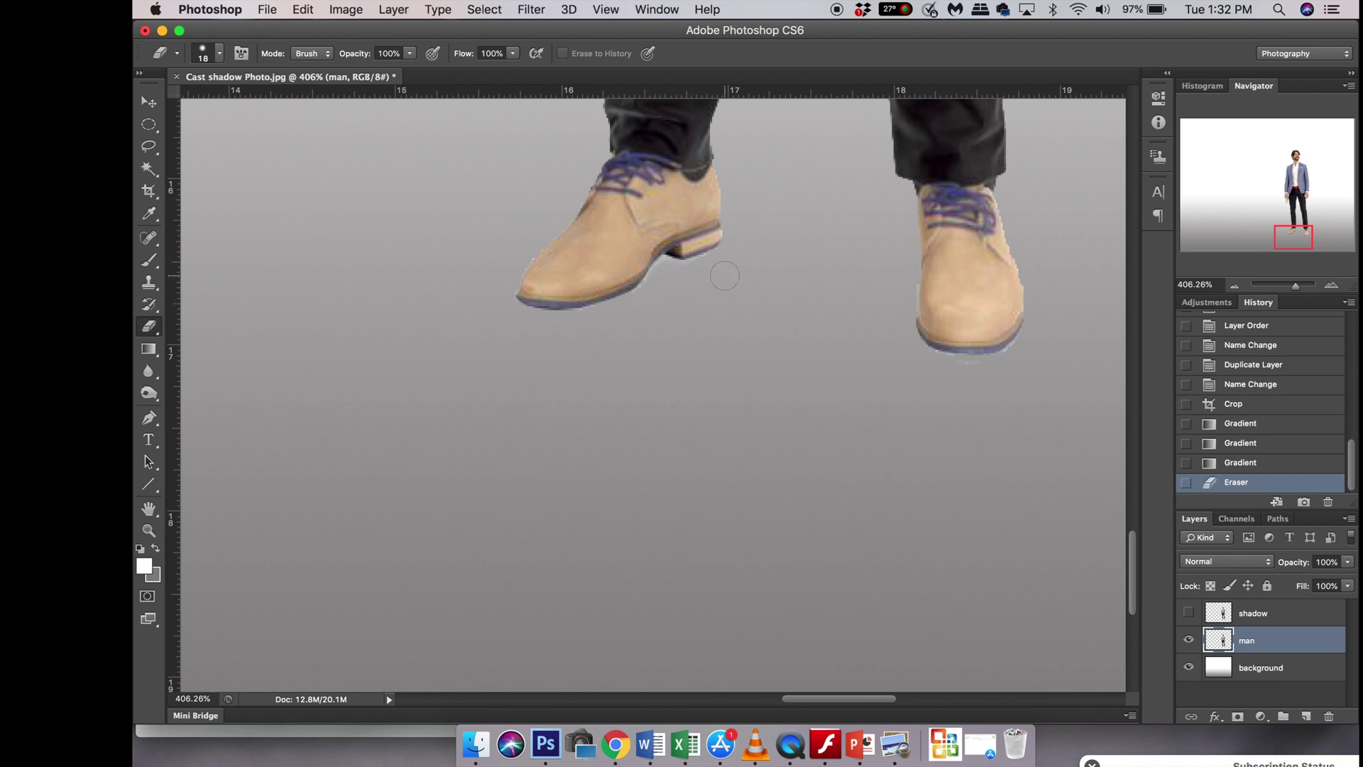
# Show the shadow layer, erase its edge under the left heel, and move it beneath the man layer.
pyautogui.click(1190, 615)
pyautogui.click(1253, 612)
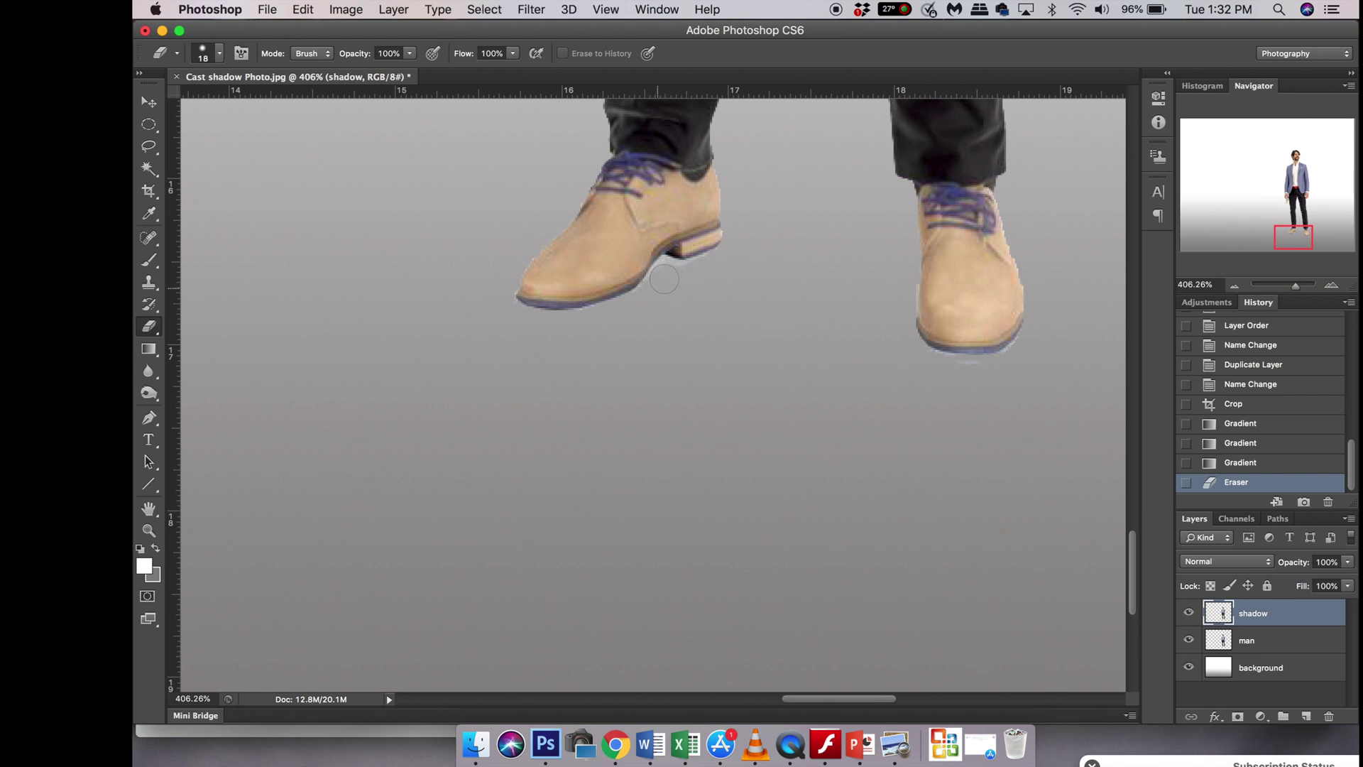
pyautogui.moveTo(663, 279); pyautogui.dragTo(689, 276)
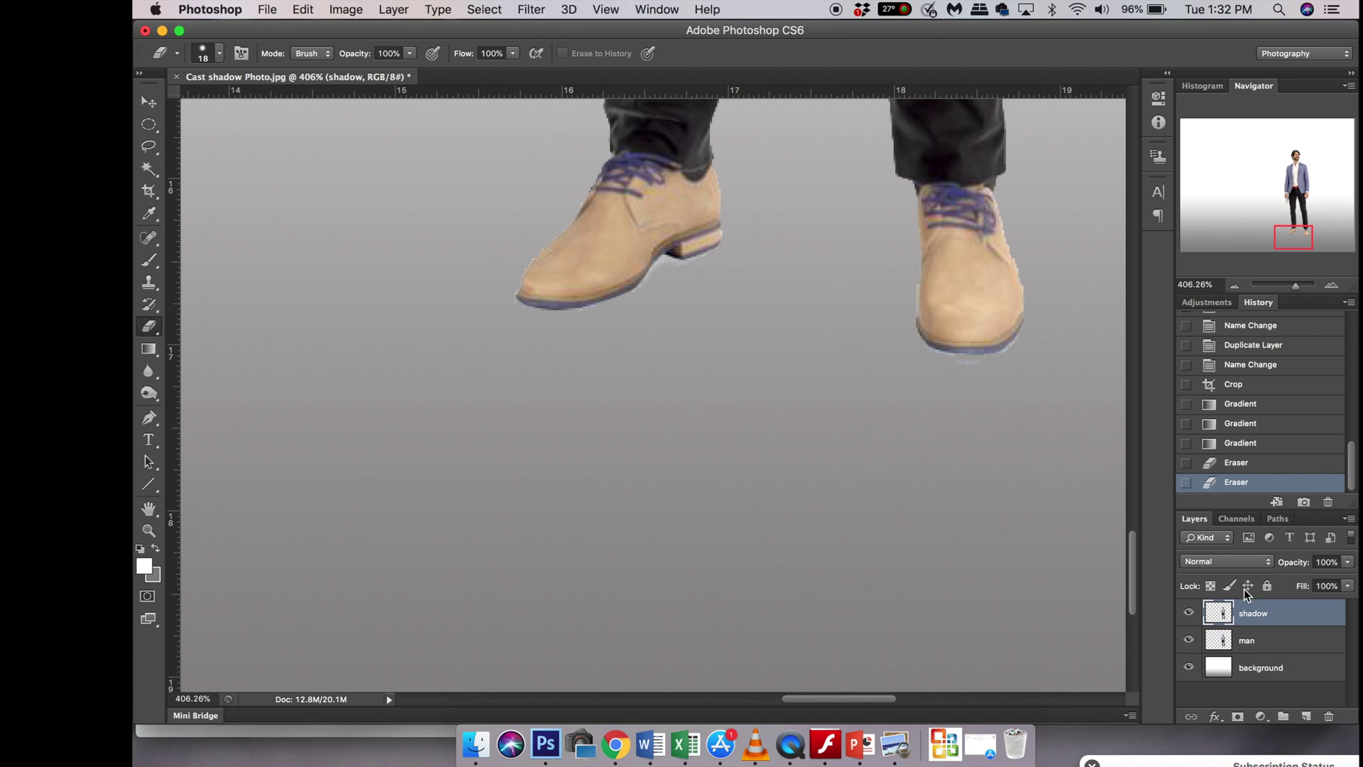
pyautogui.moveTo(1263, 615)
pyautogui.mouseDown()
pyautogui.moveTo(1268, 646)
pyautogui.moveTo(1269, 622)
pyautogui.mouseUp()
pyautogui.scroll(-5, 571, 463)
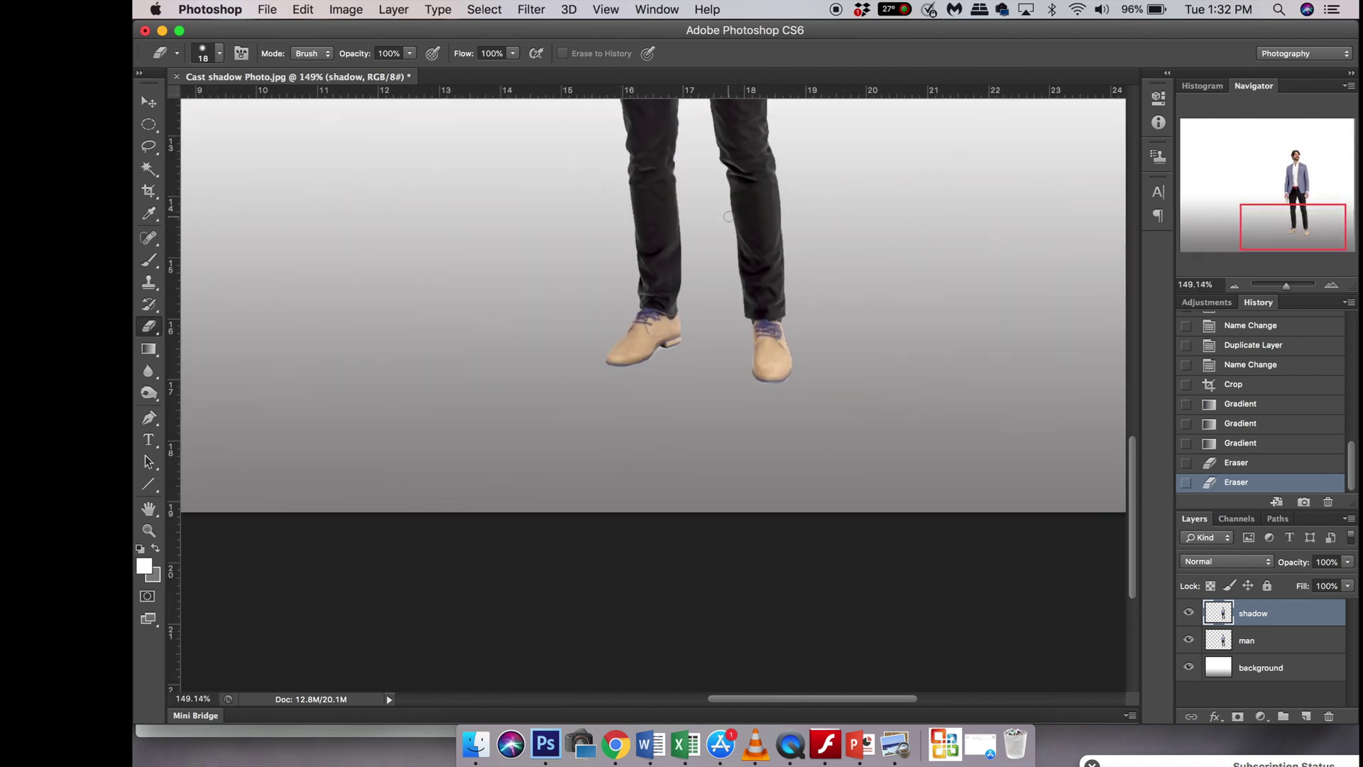
# Magic-wand the empty background, invert to the man's outline, and delete those pixels on the shadow layer.
pyautogui.scroll(10, 728, 217)
pyautogui.scroll(-5, 728, 216)
pyautogui.scroll(3, 728, 216)
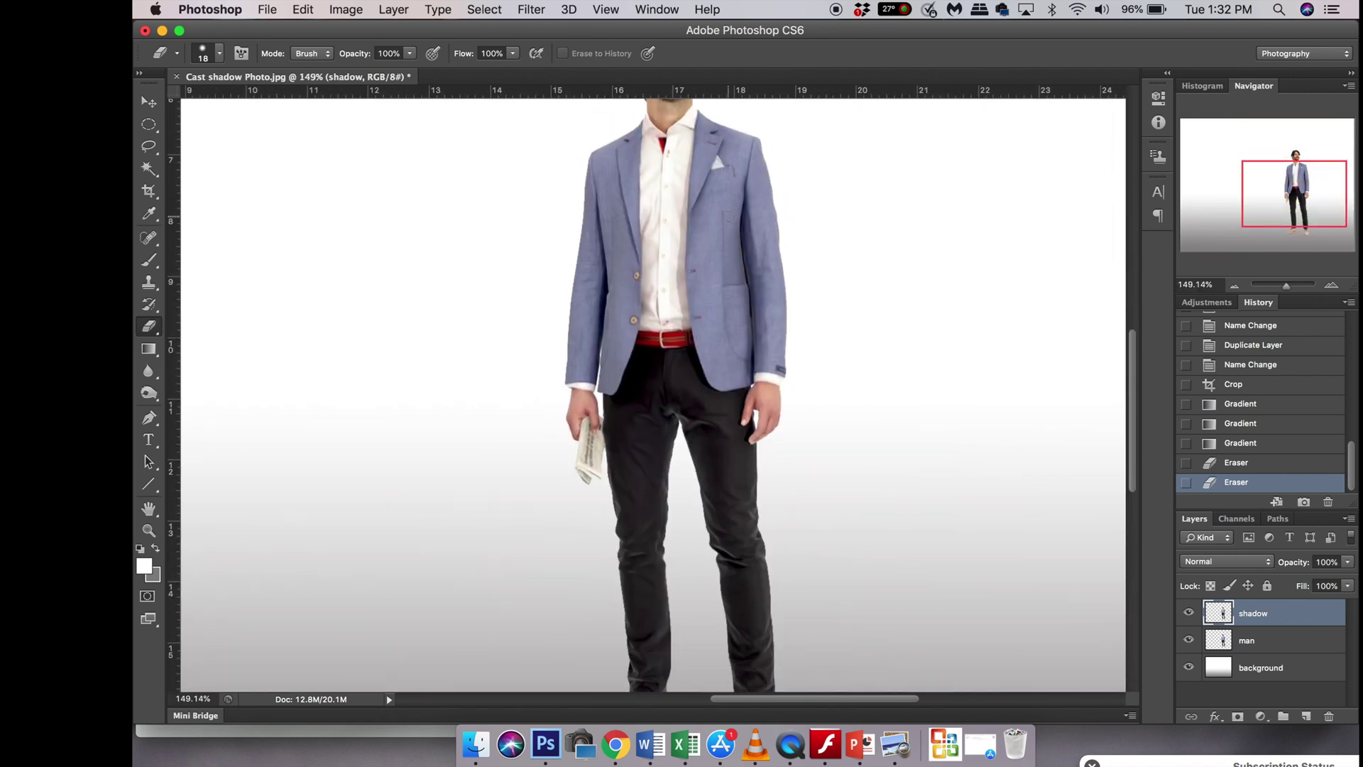
pyautogui.scroll(-2, 728, 216)
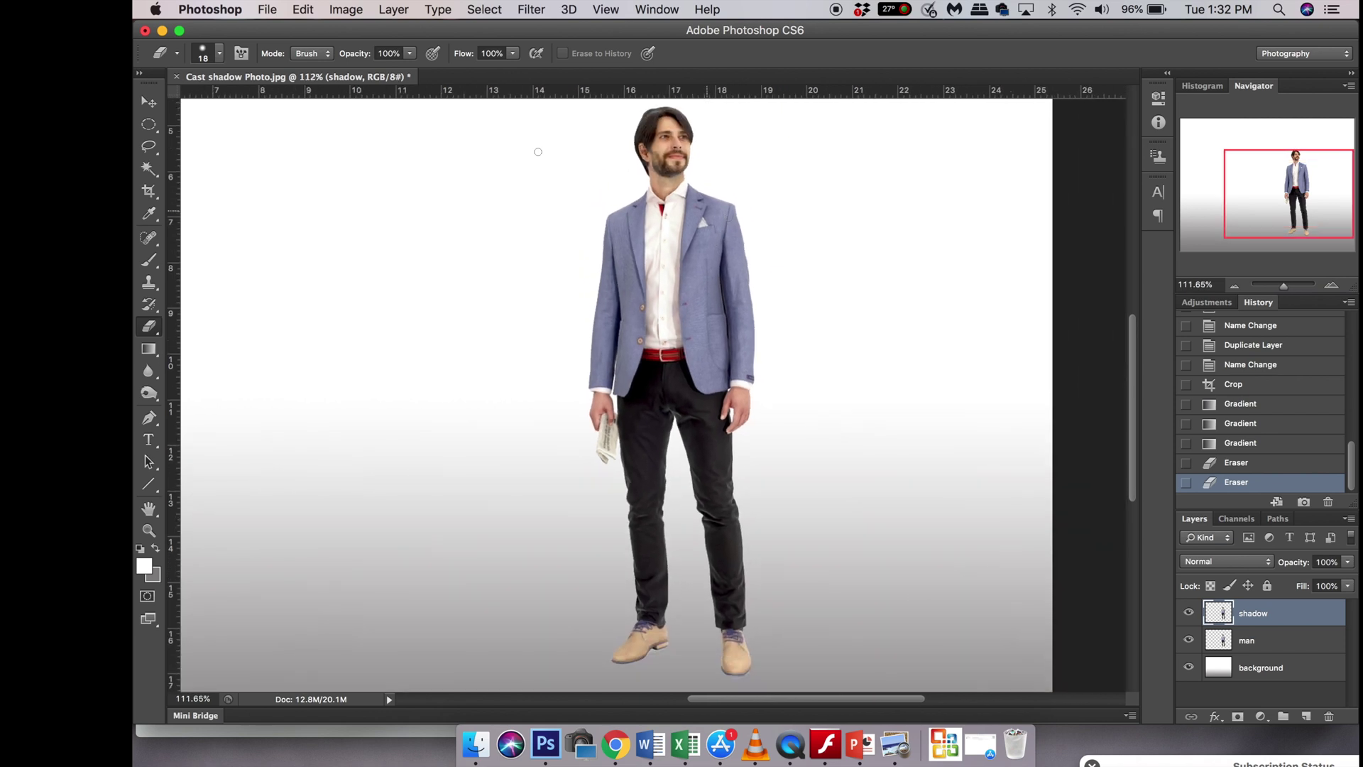
pyautogui.click(149, 169)
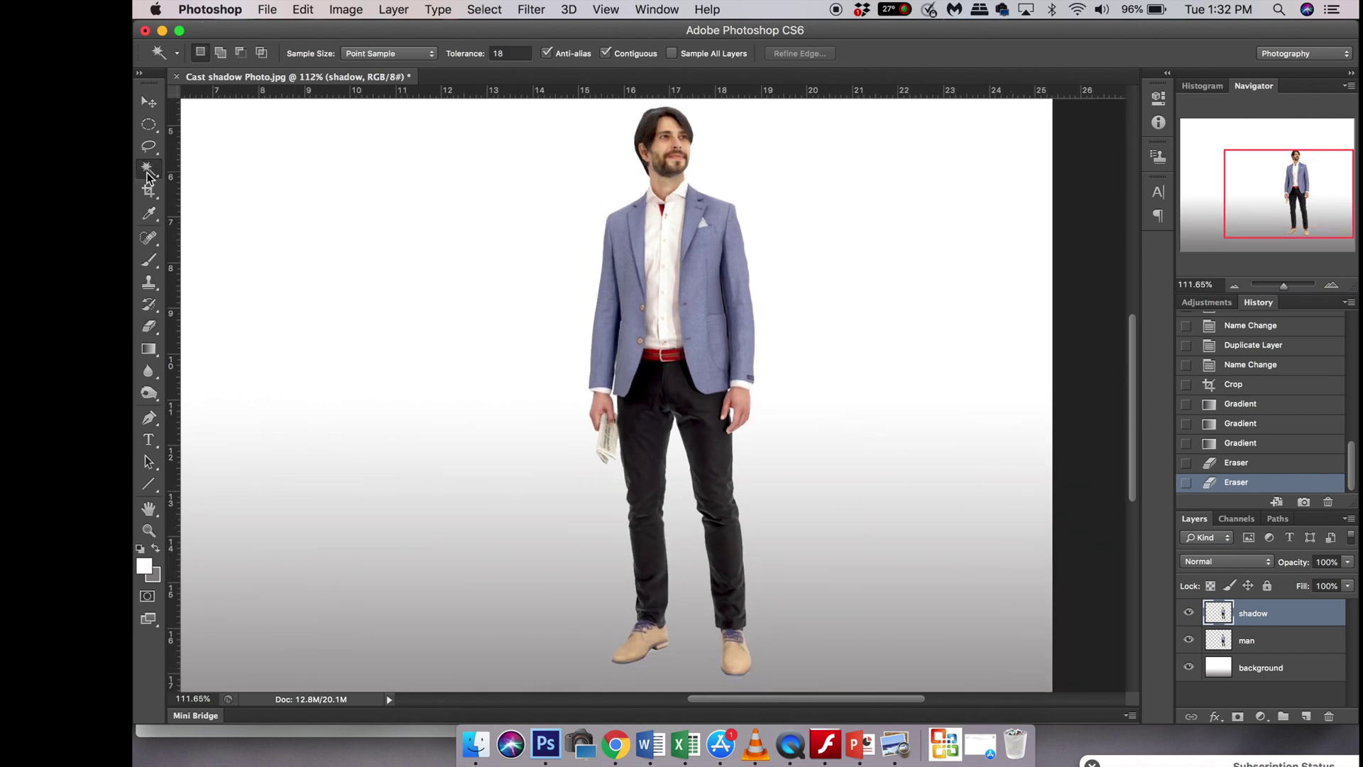
pyautogui.click(474, 274)
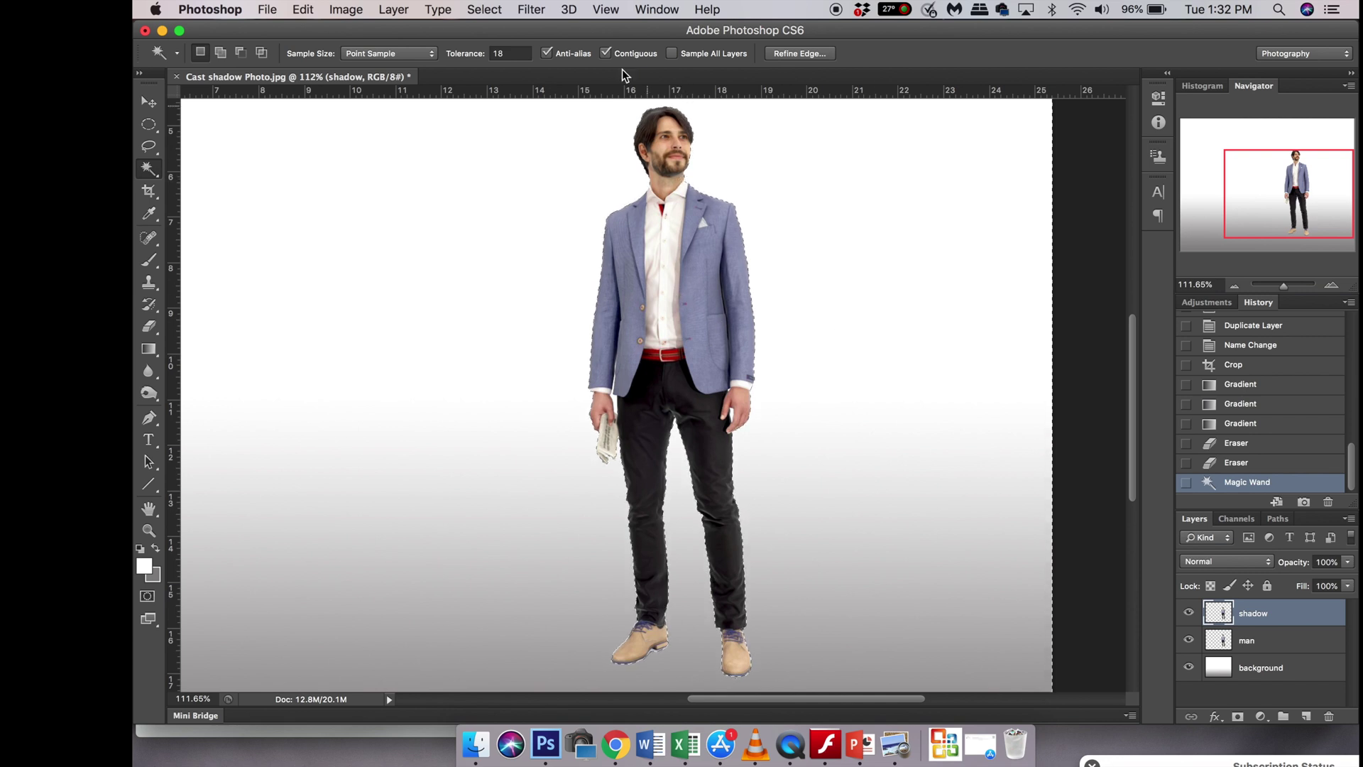
pyautogui.click(482, 14)
pyautogui.click(508, 76)
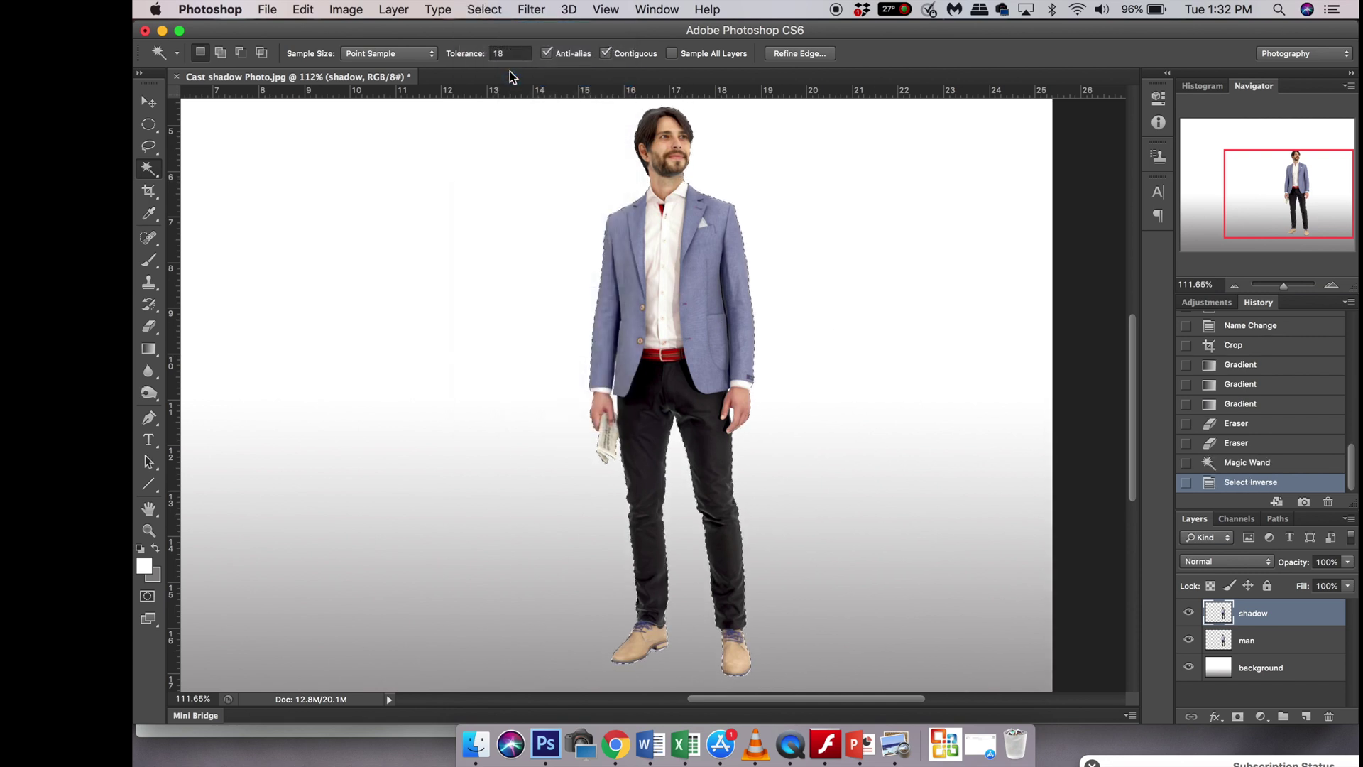
pyautogui.press('Delete')
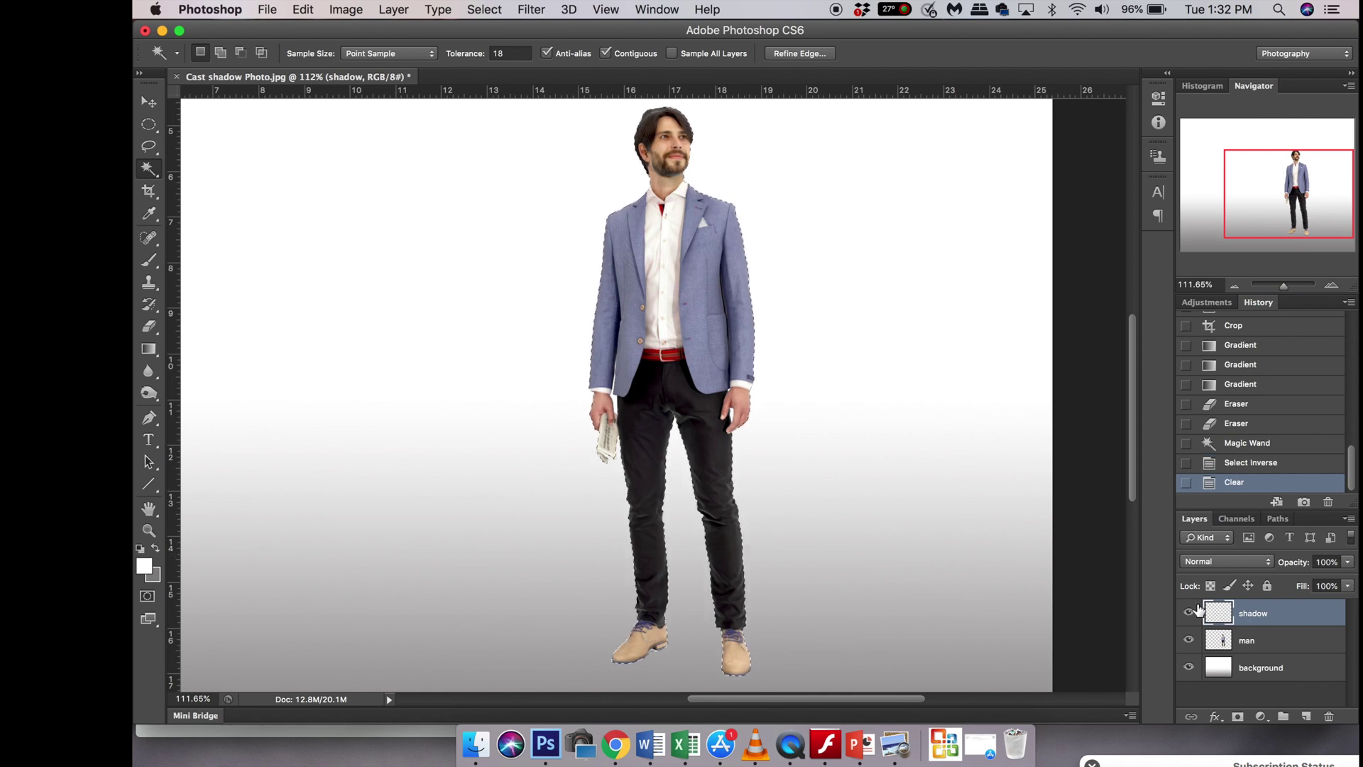
pyautogui.click(155, 549)
# Set the background colour to pure black in the Color Picker.
pyautogui.click(153, 575)
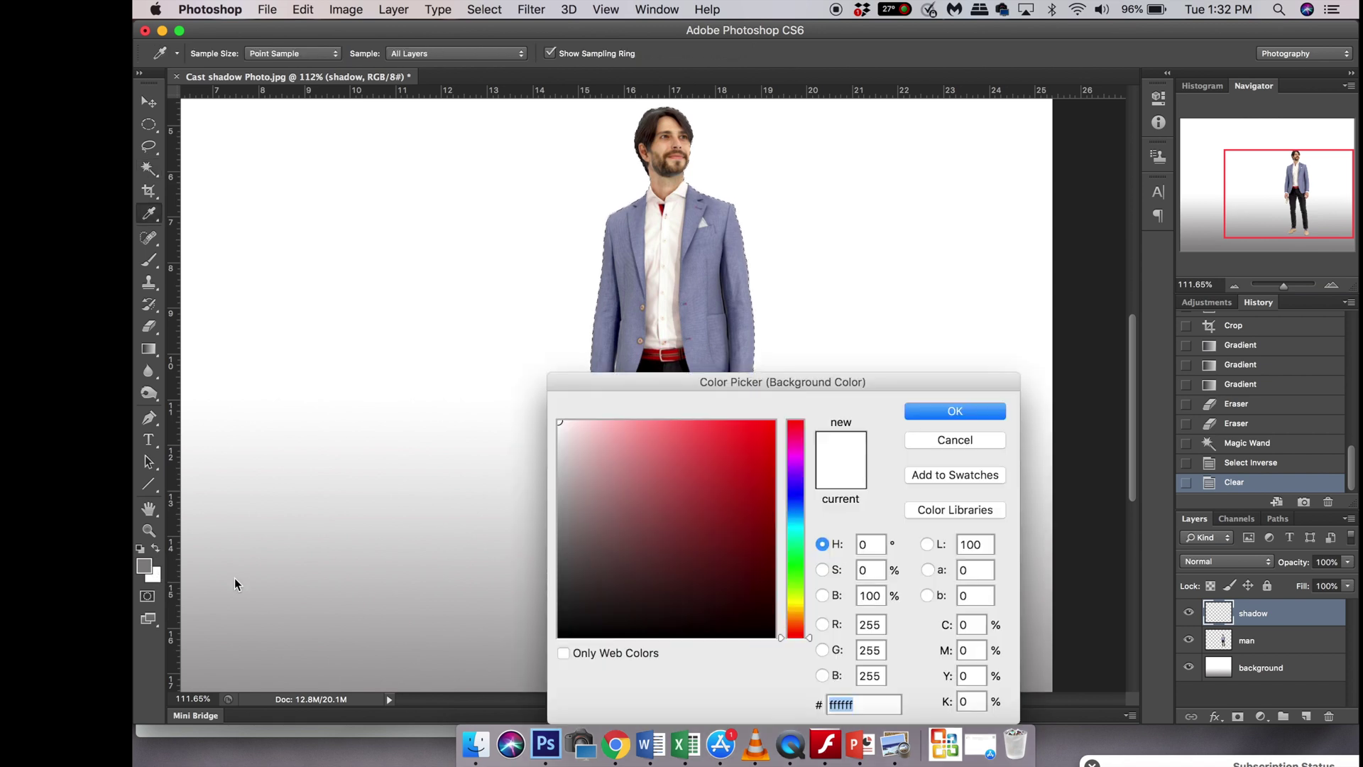
pyautogui.moveTo(578, 633); pyautogui.dragTo(526, 640)
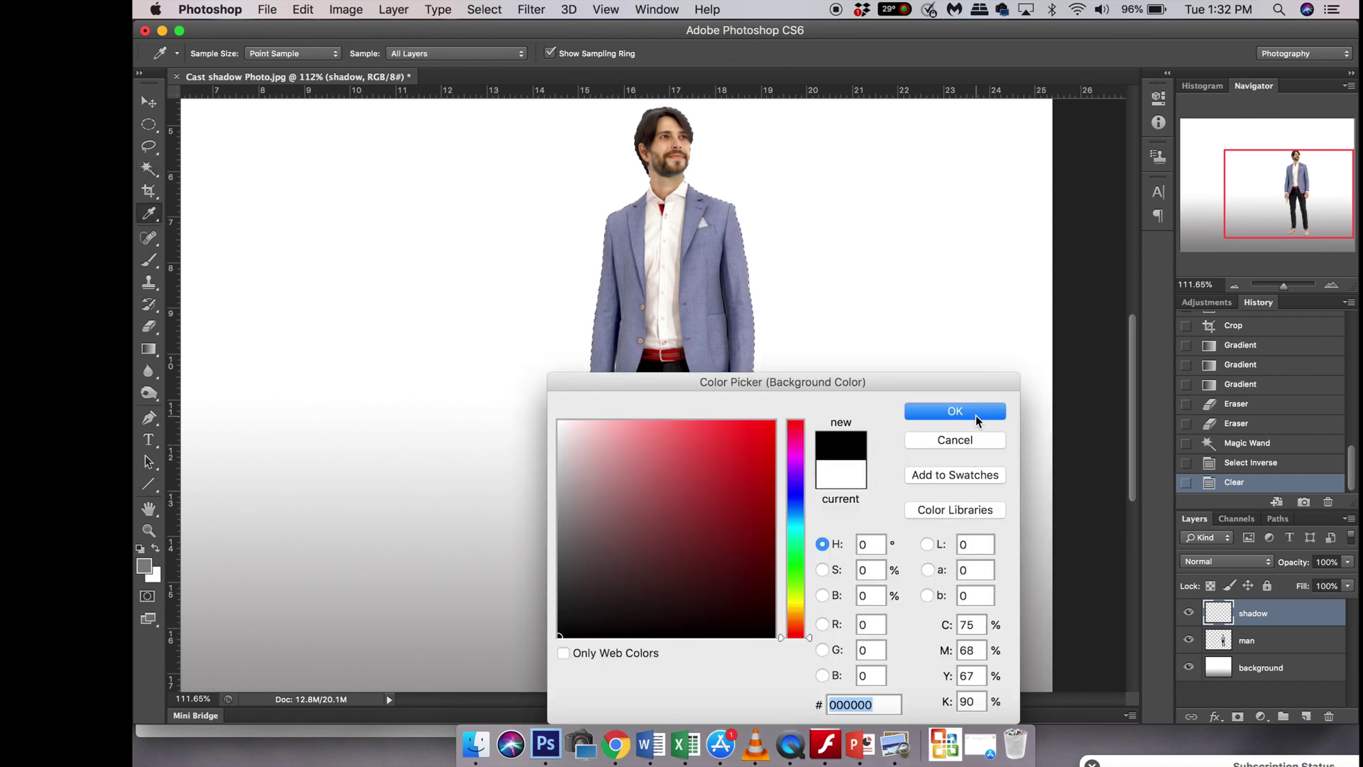
pyautogui.click(955, 410)
# Fill the man's silhouette with a grey-to-black gradient, darkest at the feet.
pyautogui.click(151, 356)
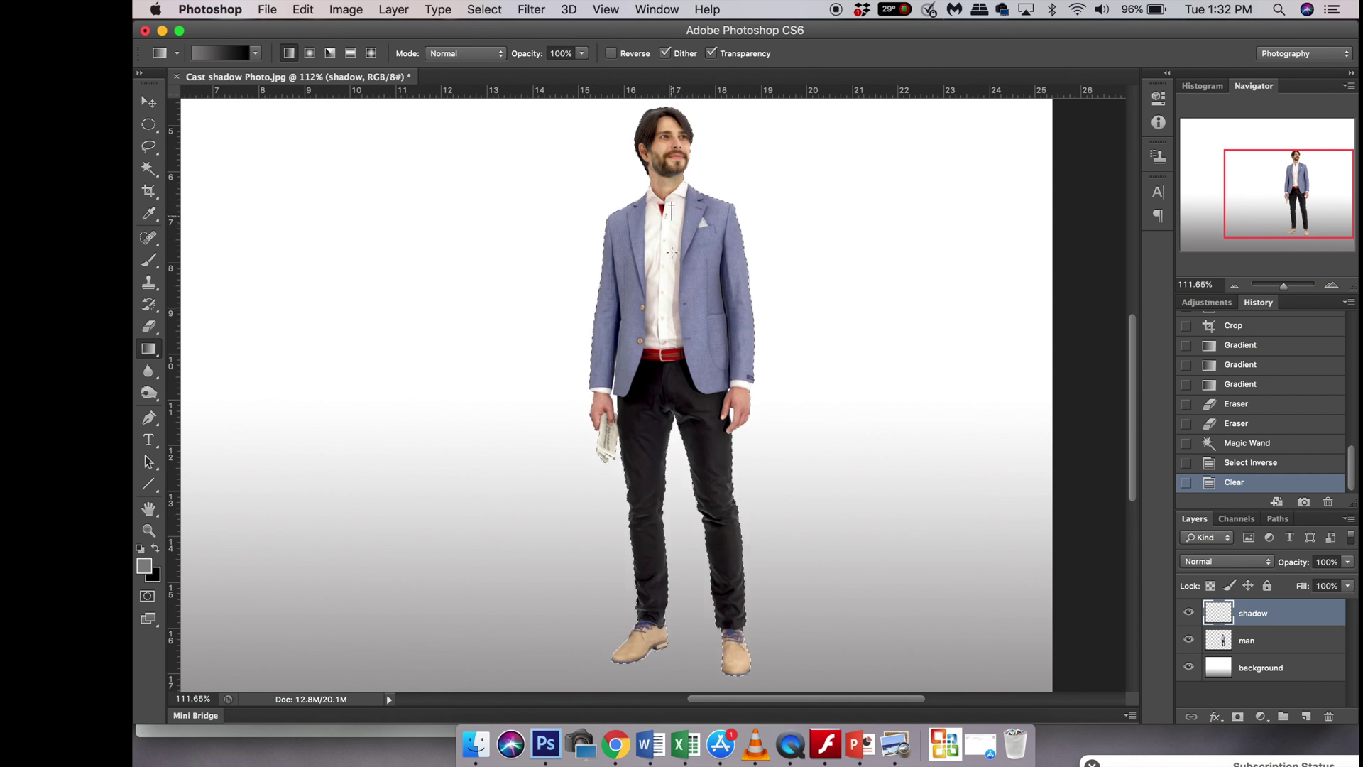
pyautogui.moveTo(676, 437); pyautogui.dragTo(676, 438)
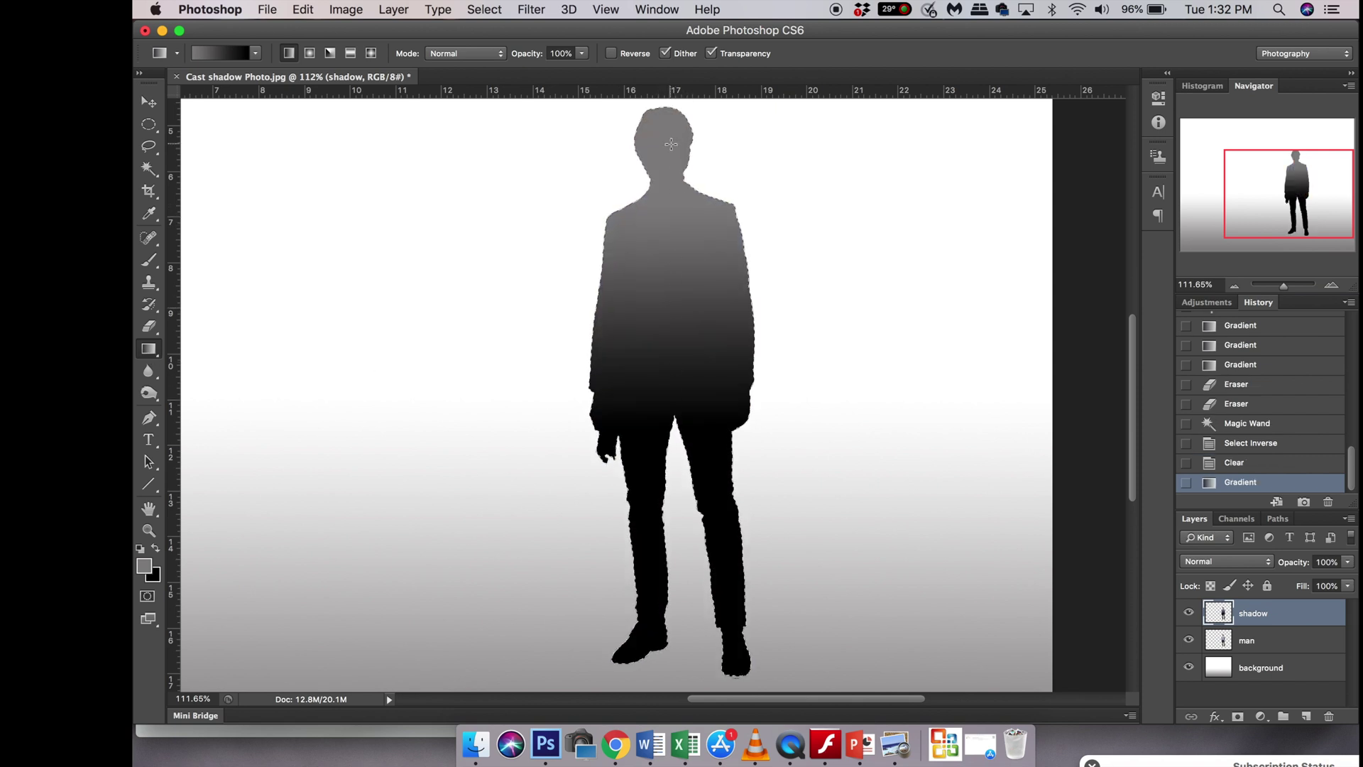
pyautogui.moveTo(682, 572); pyautogui.dragTo(682, 572)
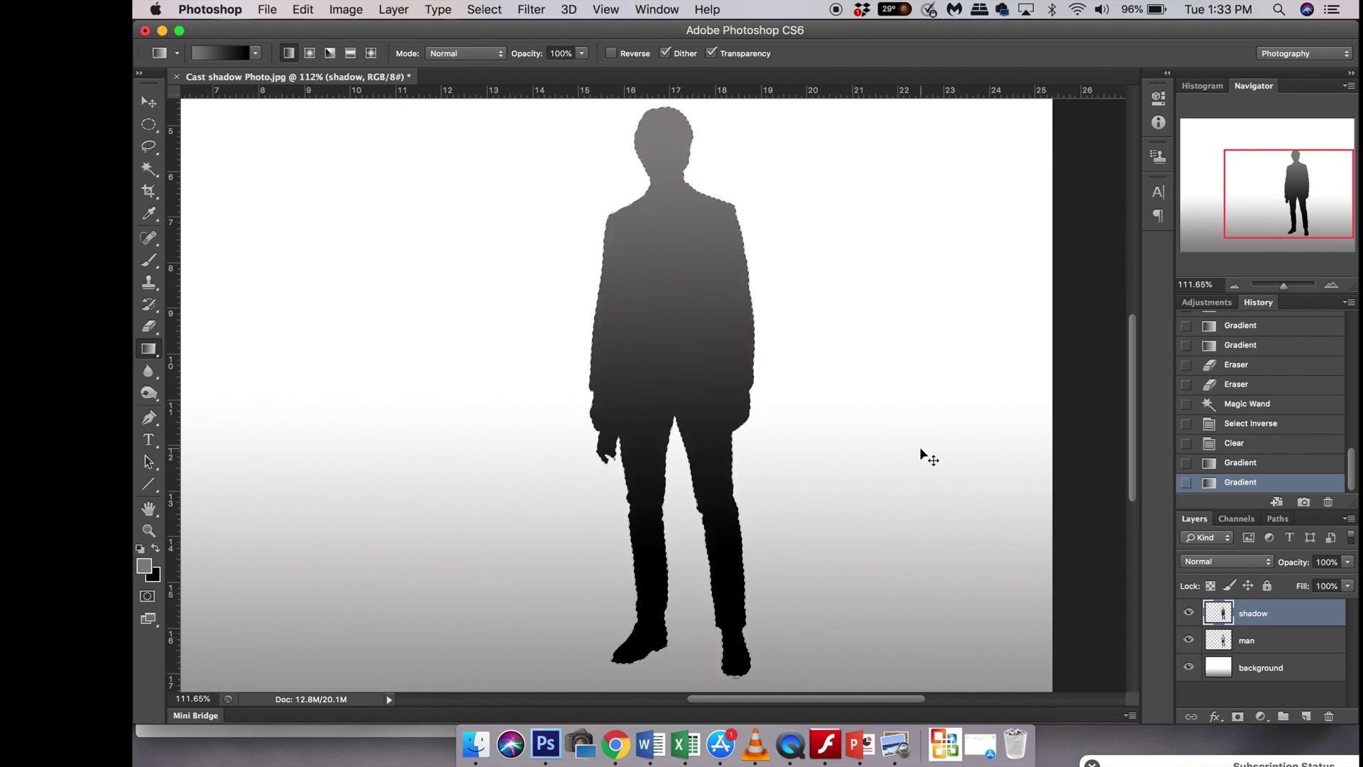
pyautogui.press('super+t')
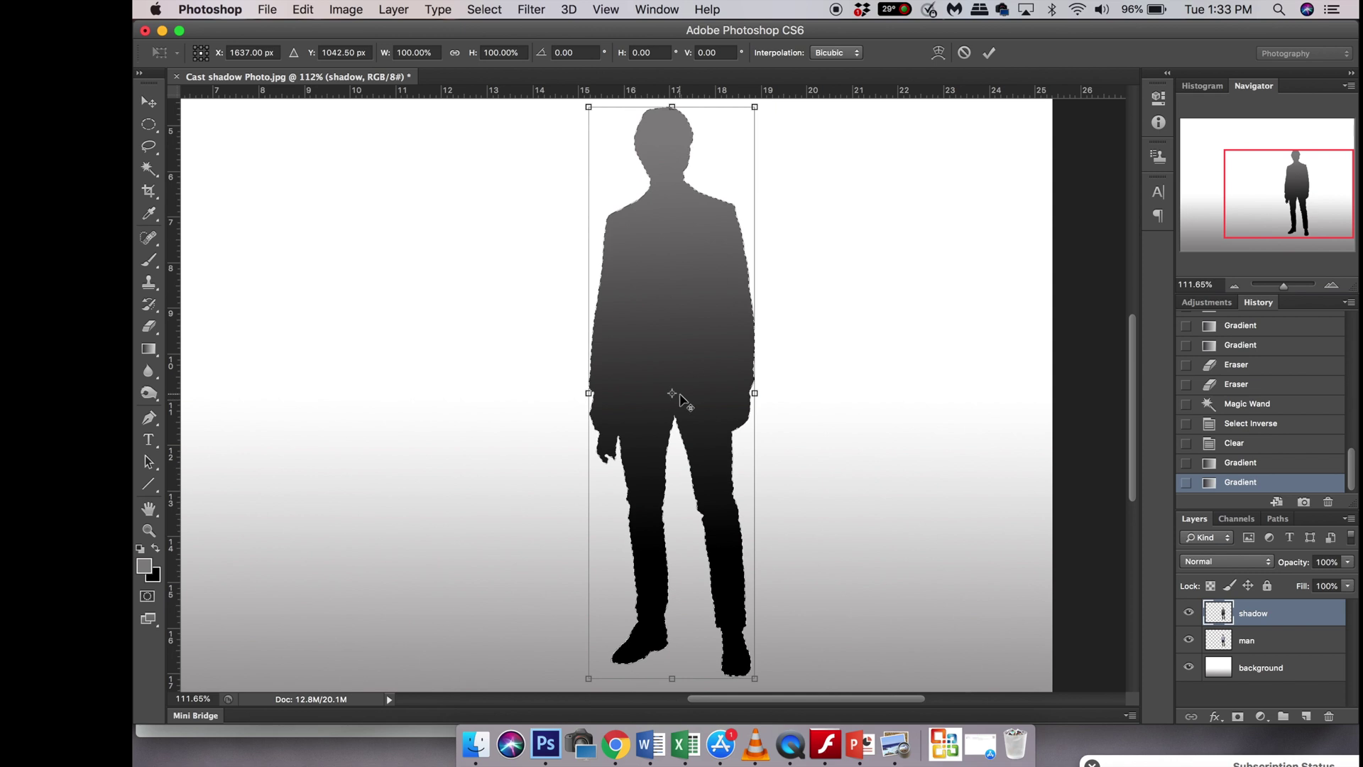
# Distort the silhouette from a pivot at the feet so it lies flat, slanting left across the floor.
pyautogui.moveTo(679, 395); pyautogui.dragTo(660, 648)
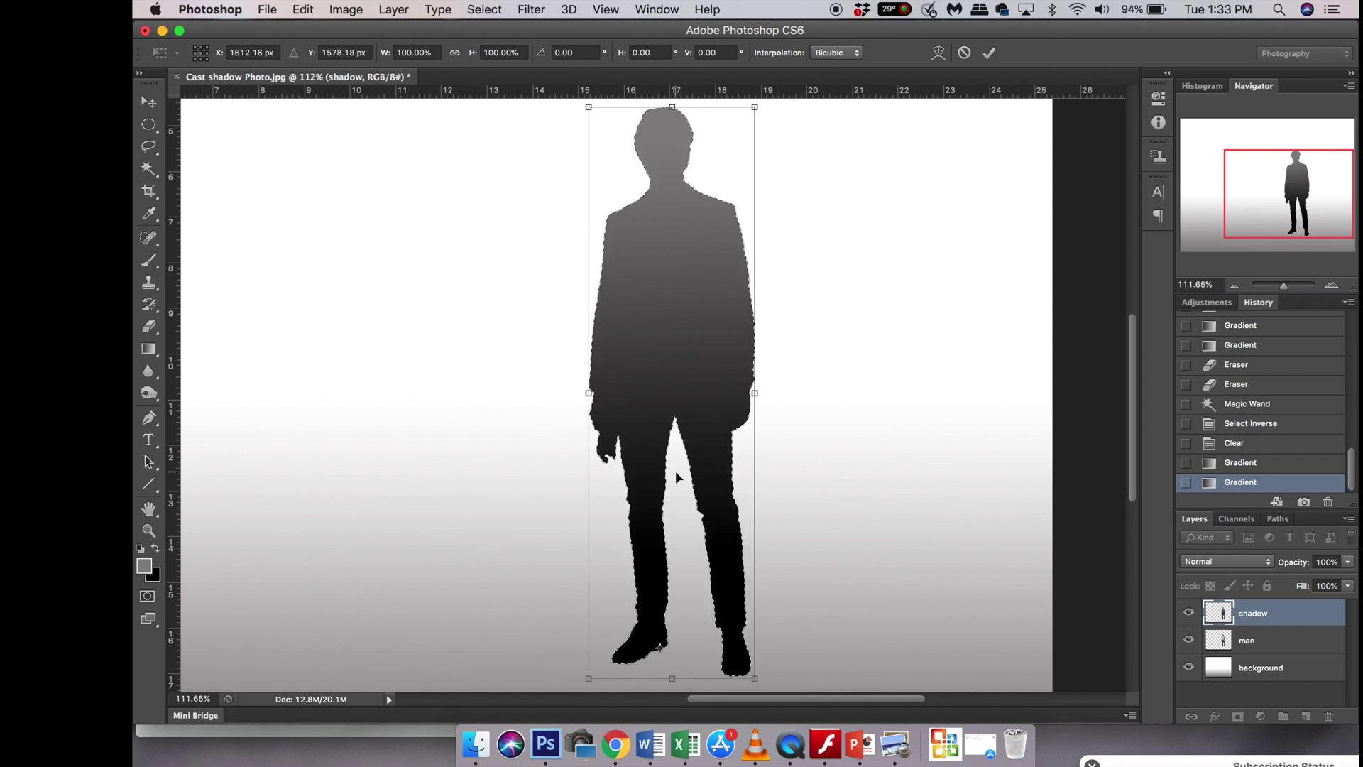
pyautogui.rightClick(663, 328)
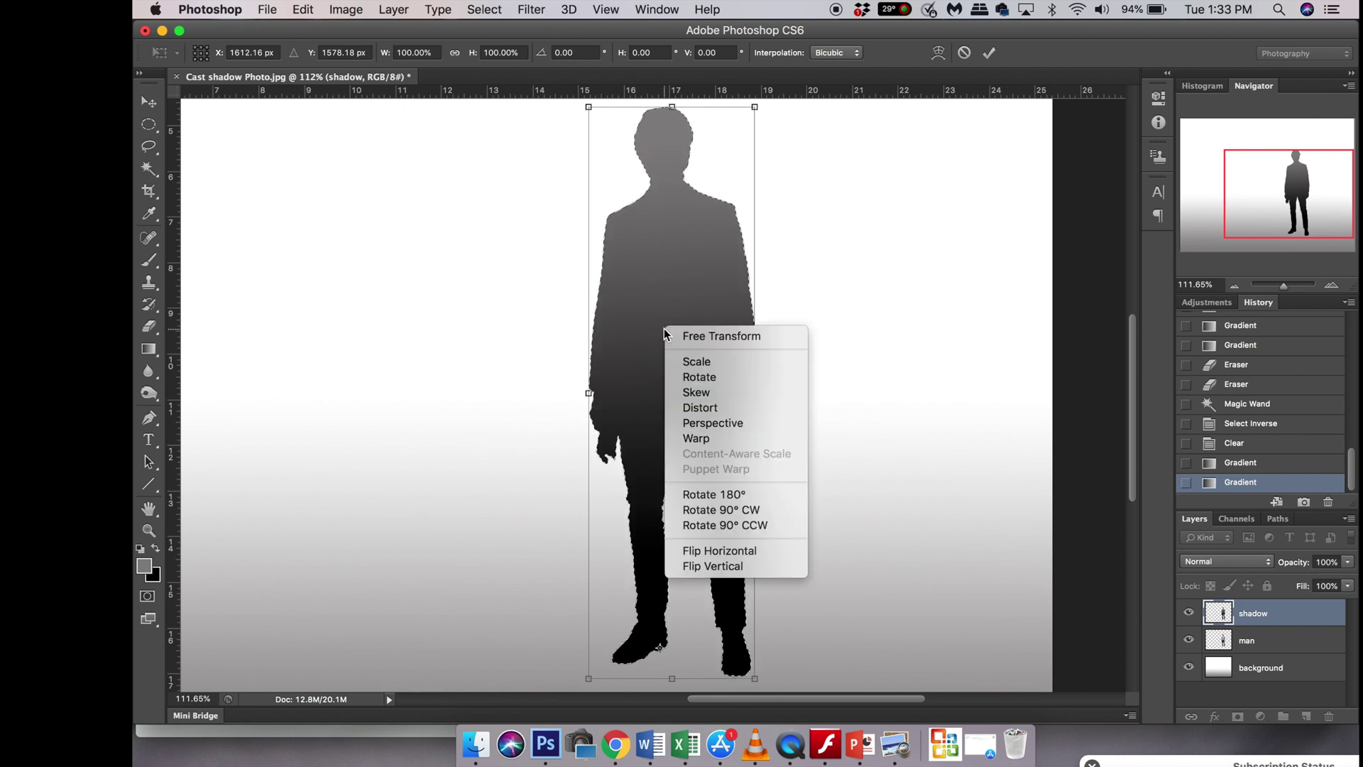
pyautogui.click(700, 407)
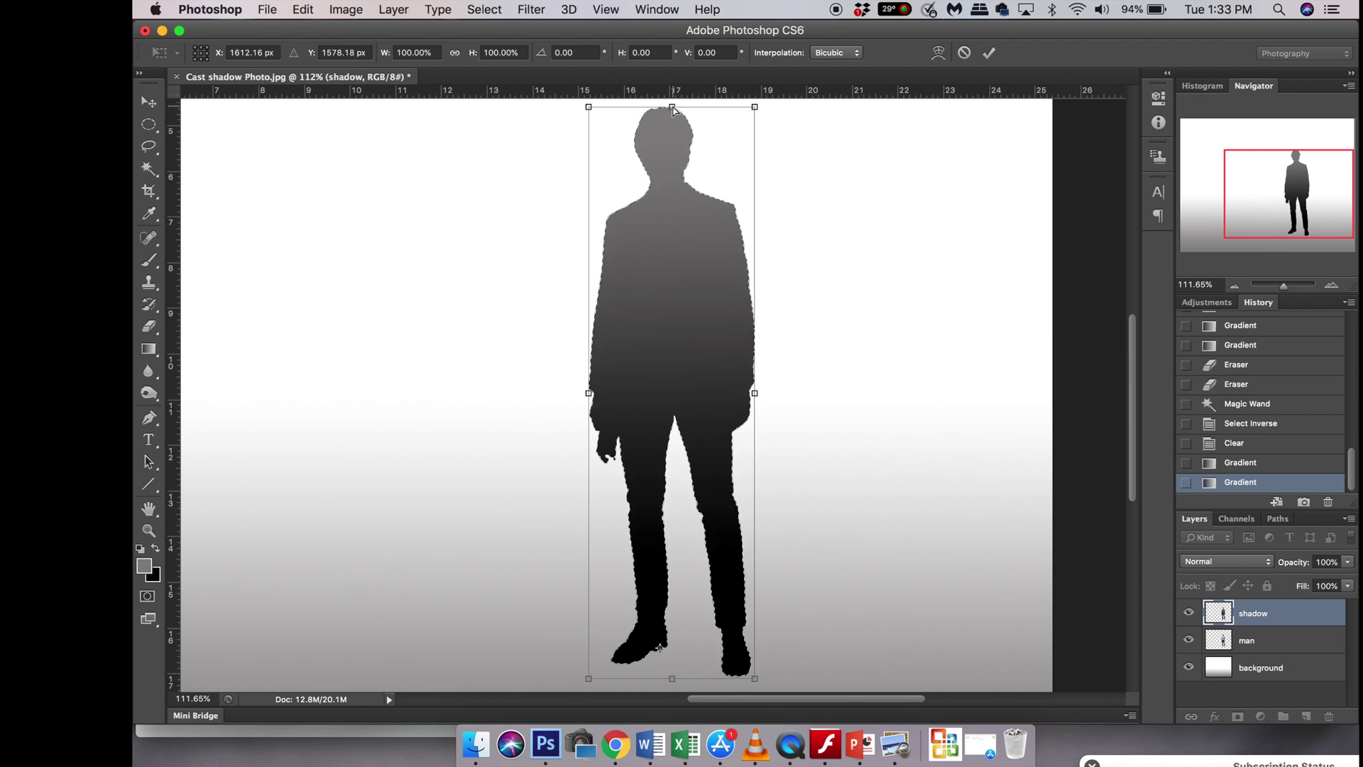
pyautogui.moveTo(672, 110); pyautogui.dragTo(221, 431)
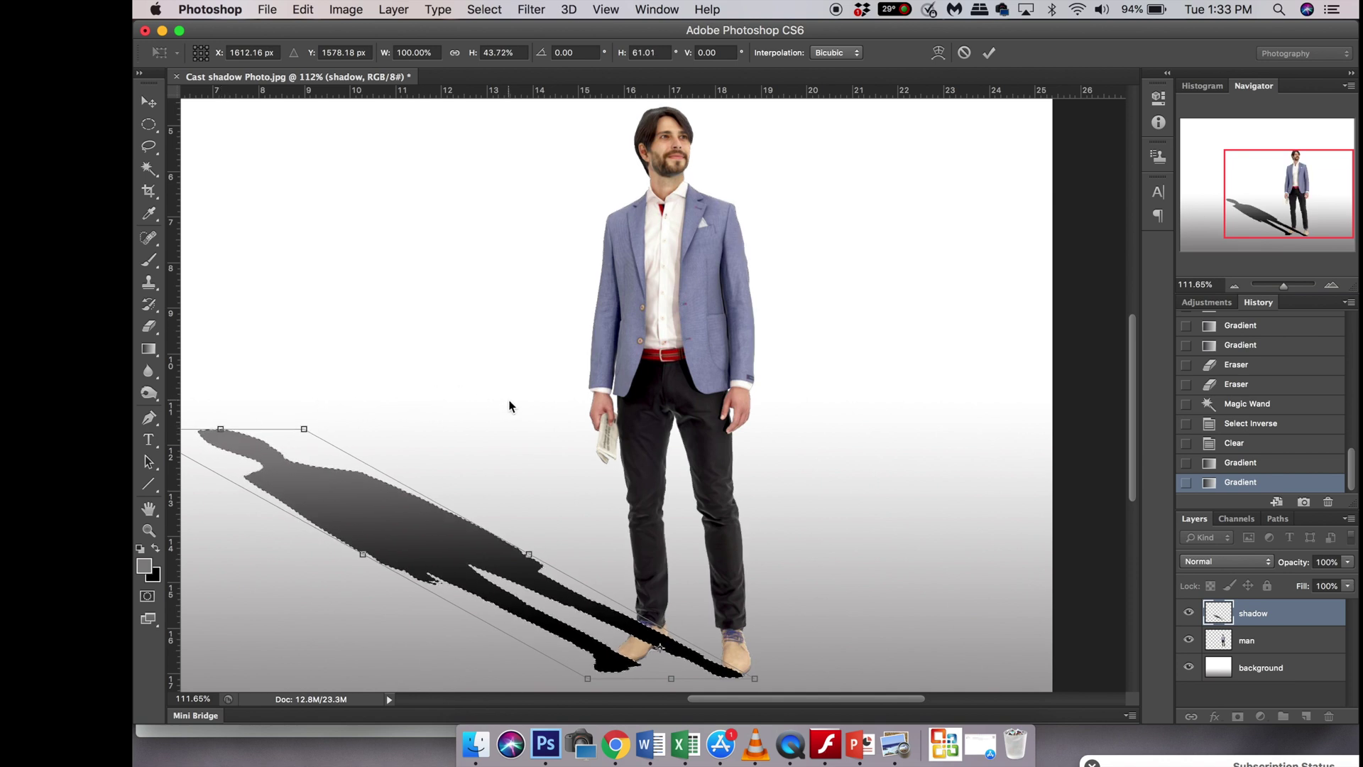
pyautogui.moveTo(459, 554); pyautogui.dragTo(539, 540)
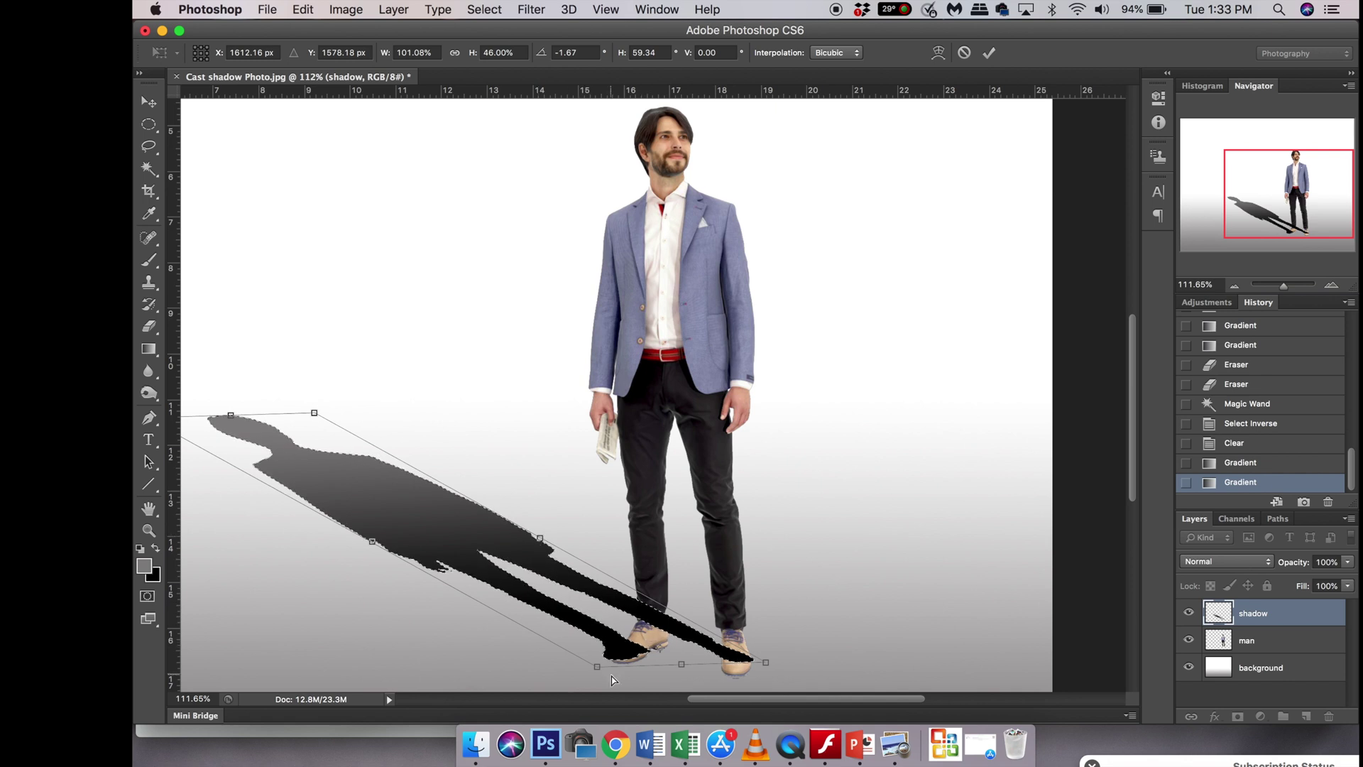
pyautogui.moveTo(598, 673); pyautogui.dragTo(599, 675)
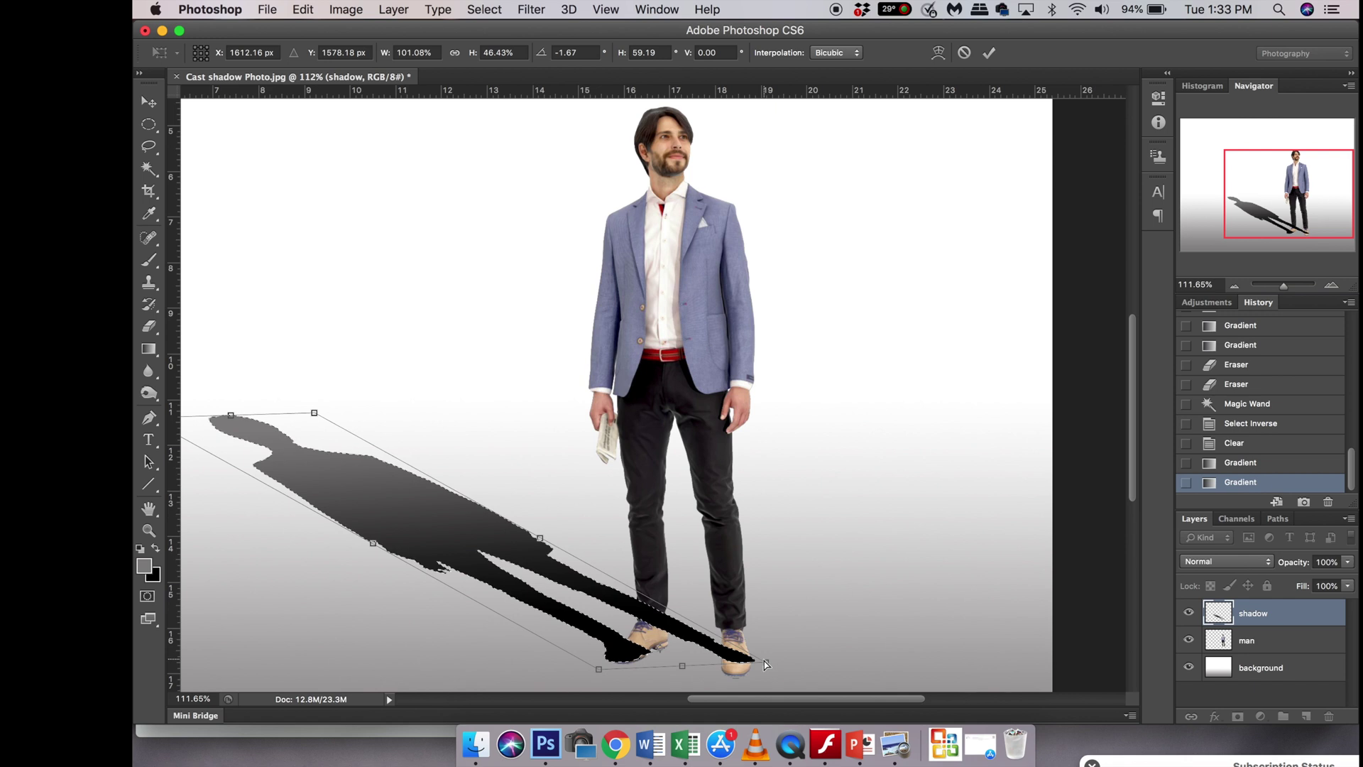
pyautogui.moveTo(765, 662); pyautogui.dragTo(760, 663)
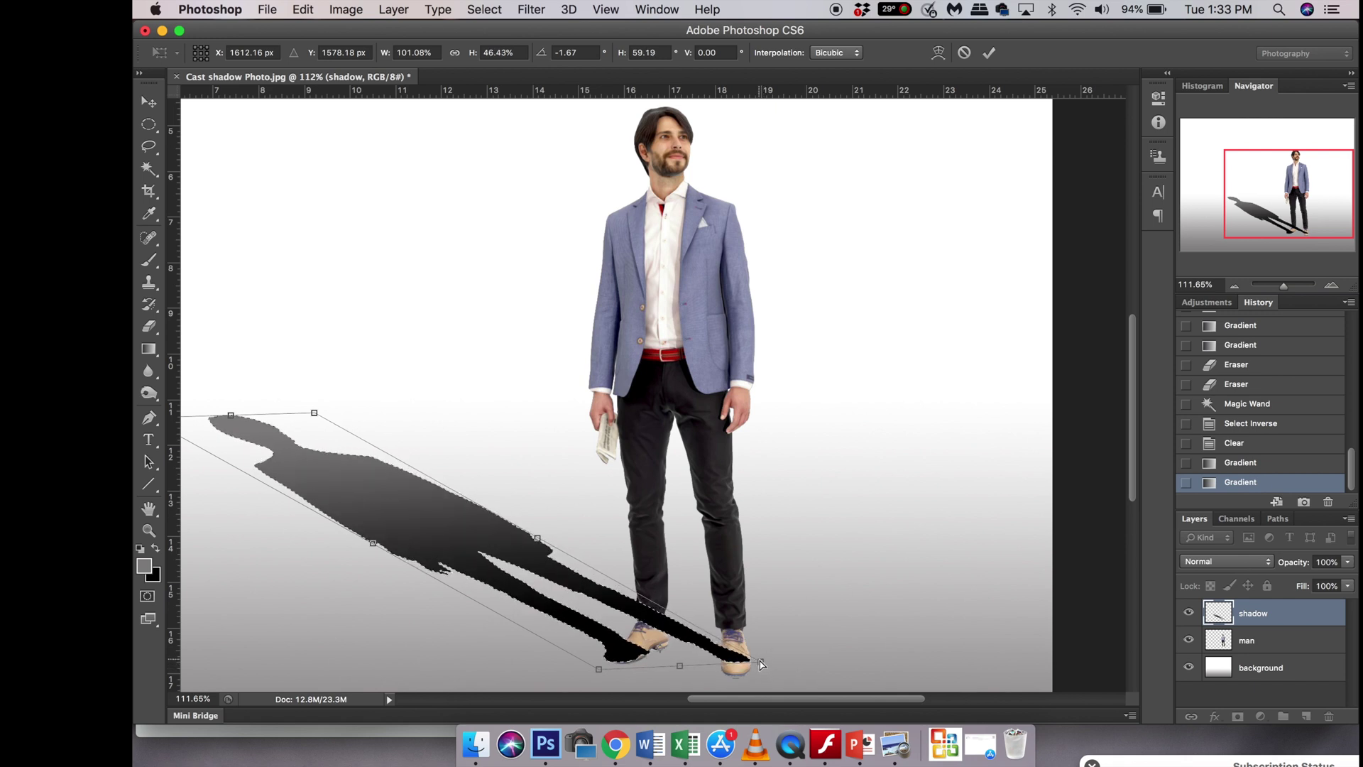
pyautogui.moveTo(315, 414); pyautogui.dragTo(294, 415)
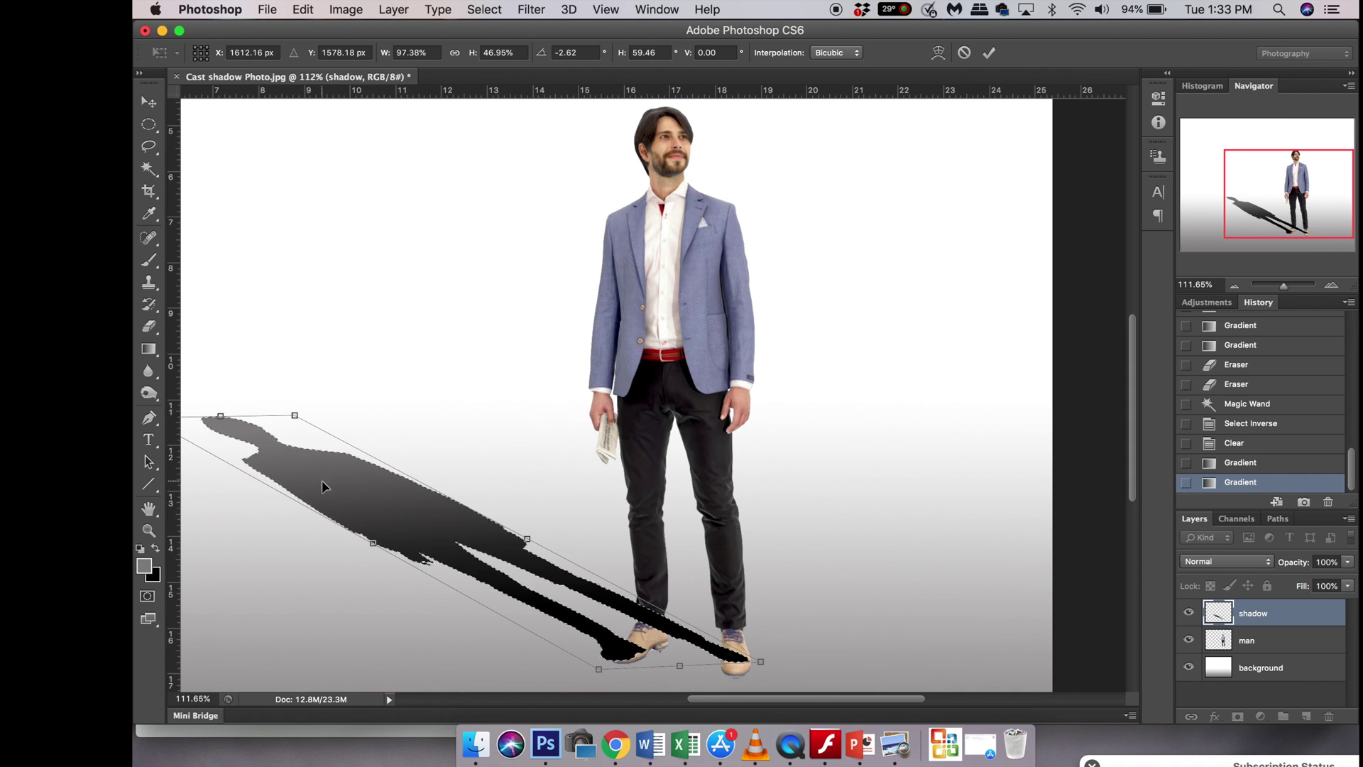
pyautogui.press('Return')
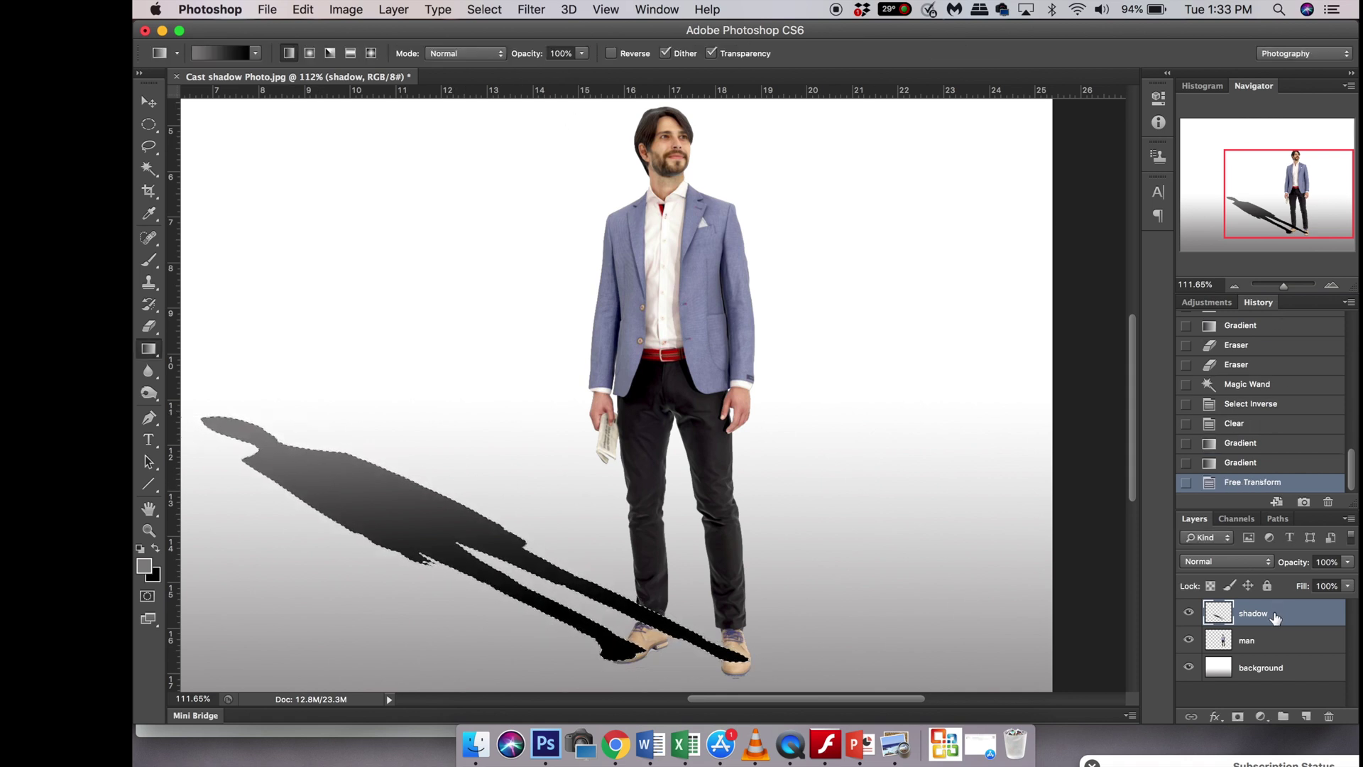
# Move the shadow layer beneath the man layer and deselect the selection.
pyautogui.moveTo(1274, 617); pyautogui.dragTo(1276, 654)
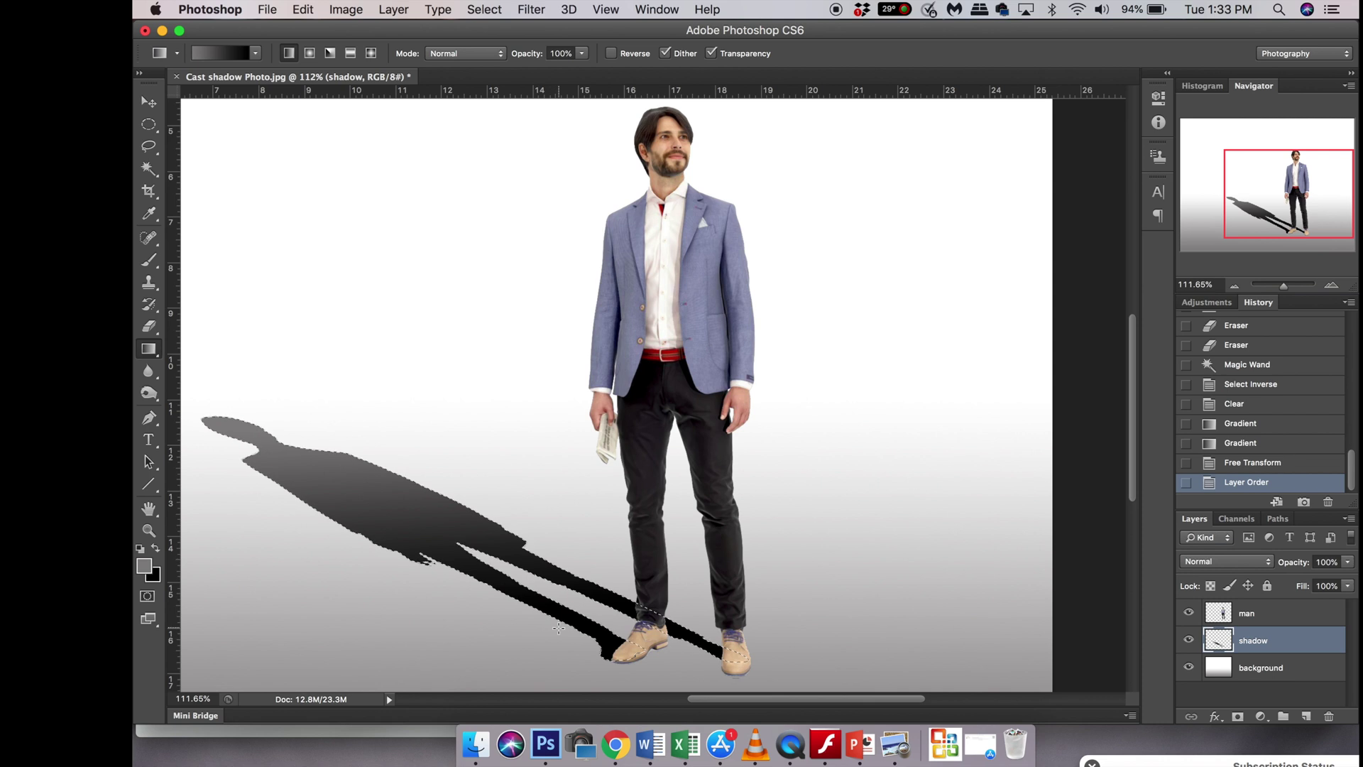
pyautogui.click(491, 10)
pyautogui.click(499, 47)
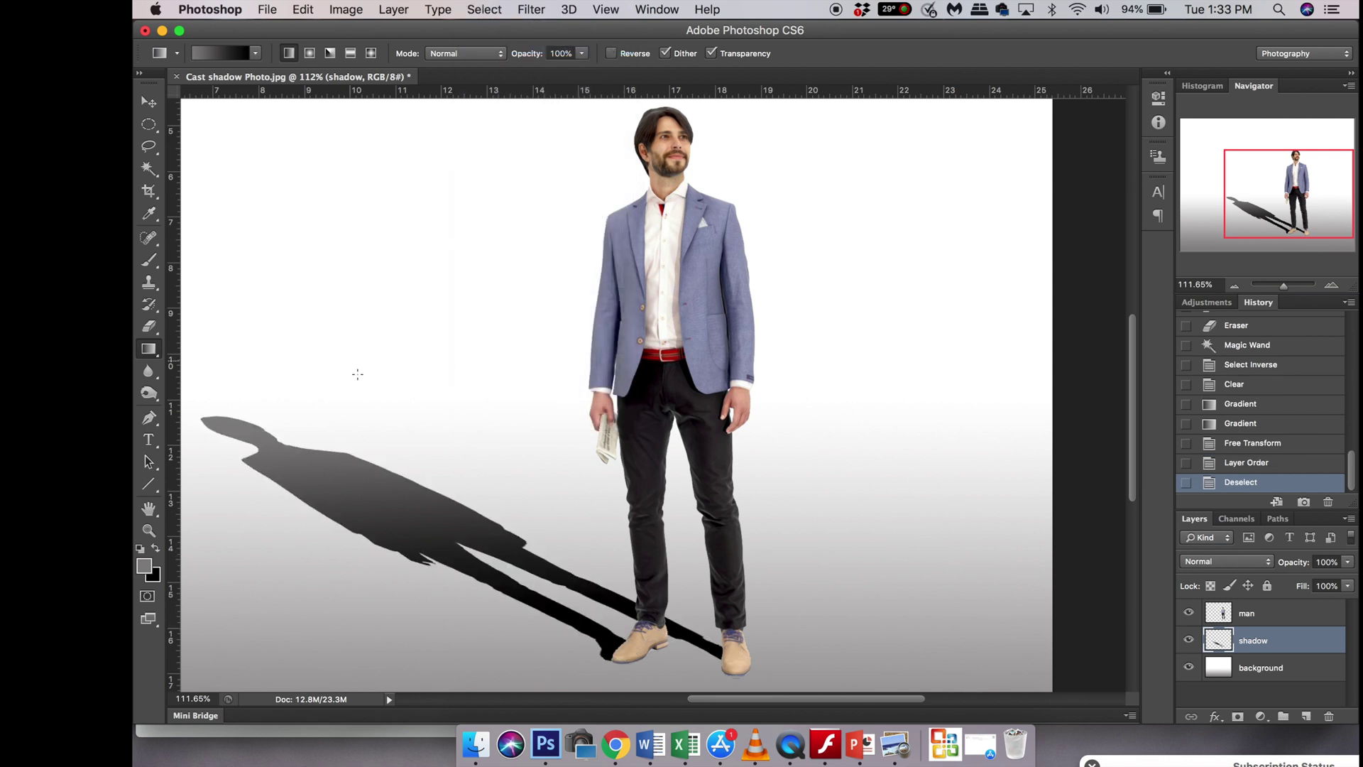
pyautogui.scroll(-3, 360, 379)
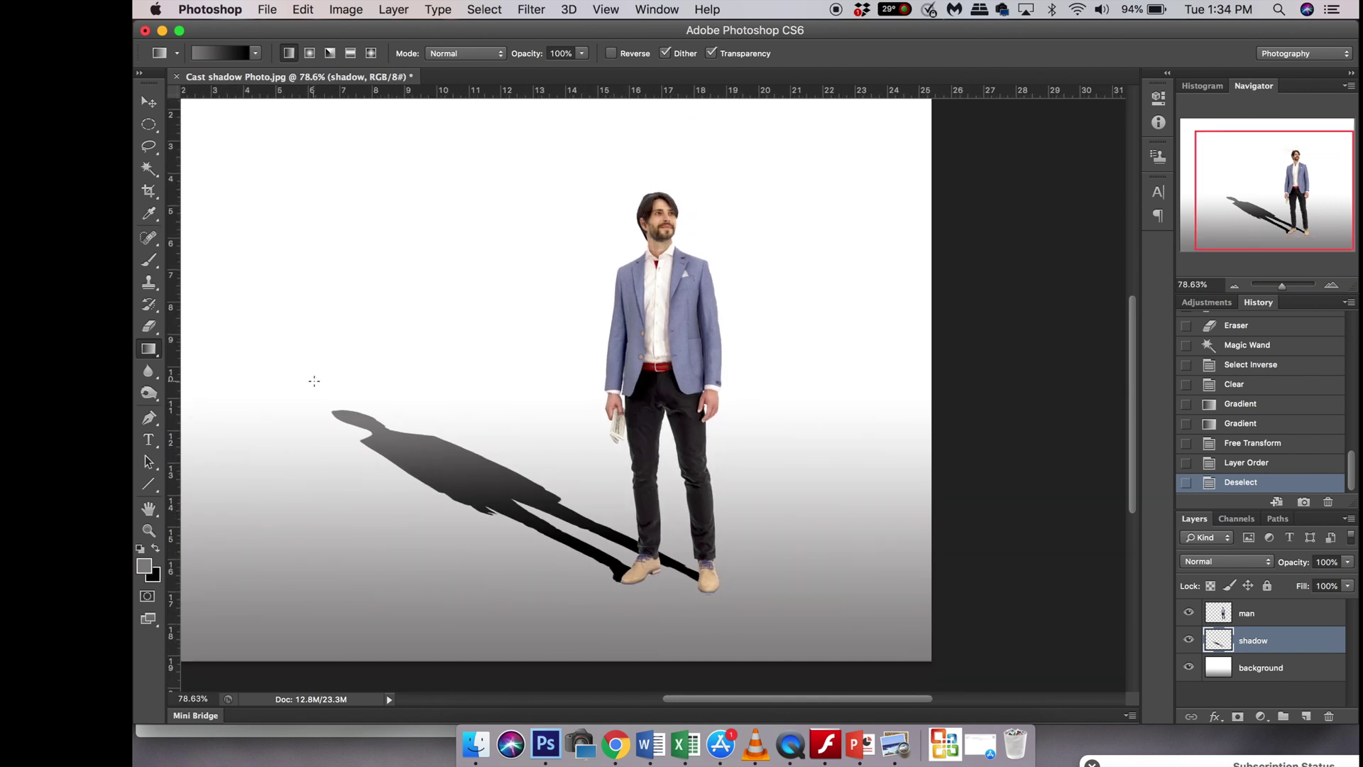
pyautogui.hscroll(-5, 377, 367)
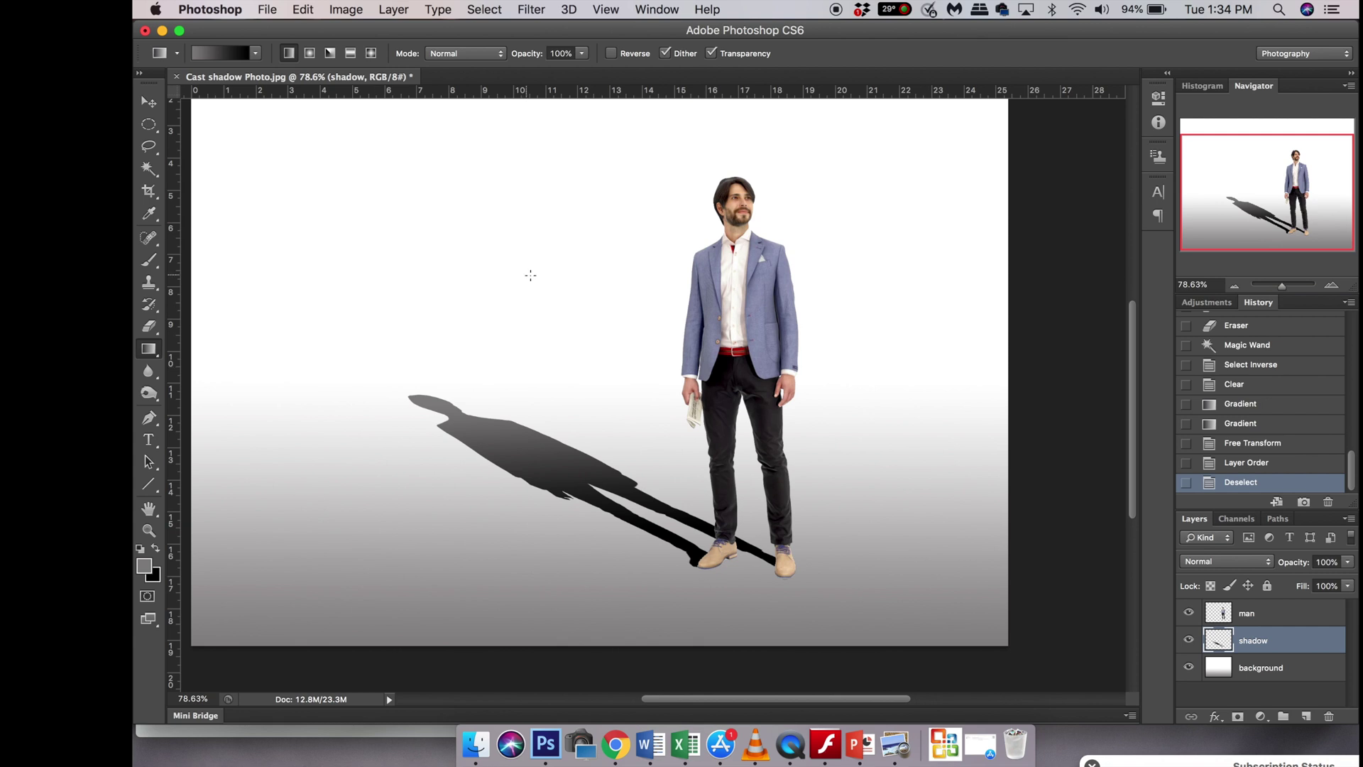
# Soften the shadow with a Gaussian Blur of about 9.5 px radius.
pyautogui.click(531, 10)
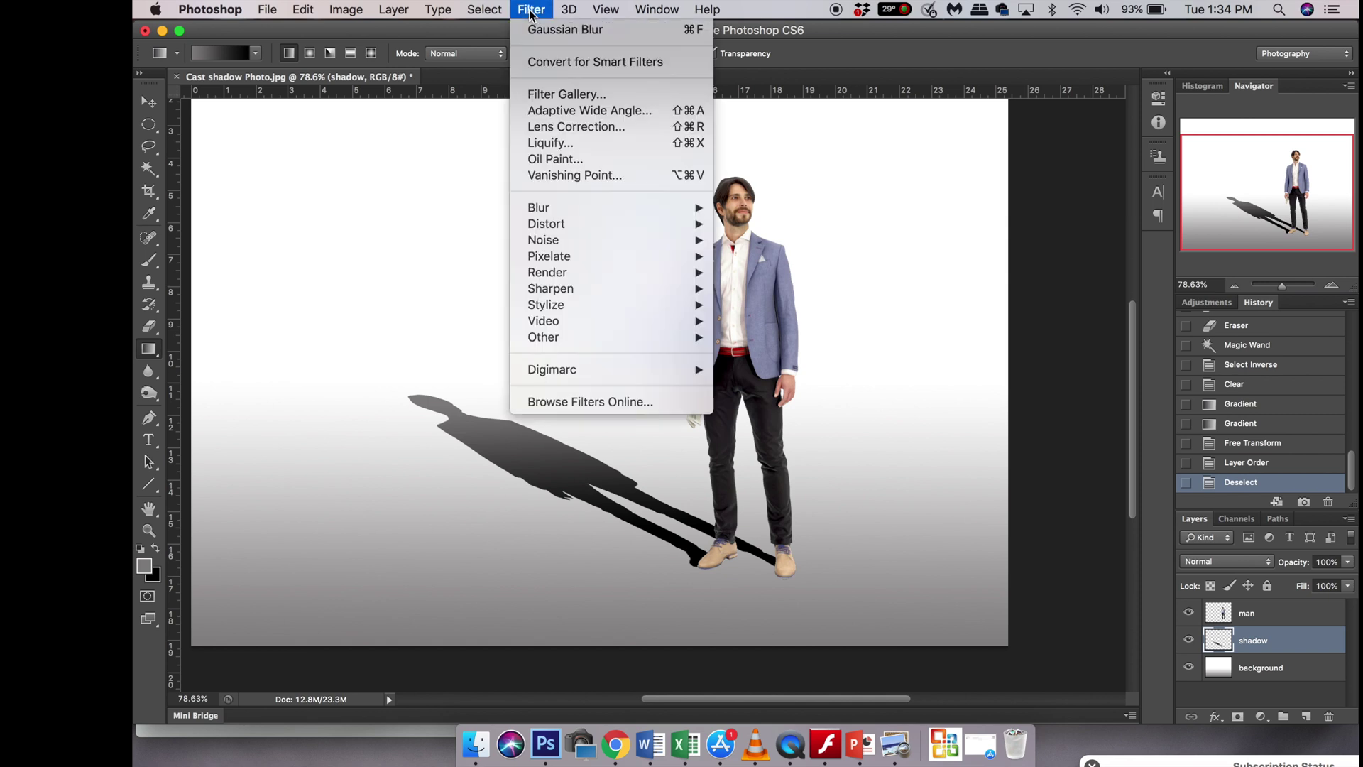
pyautogui.moveTo(565, 207)
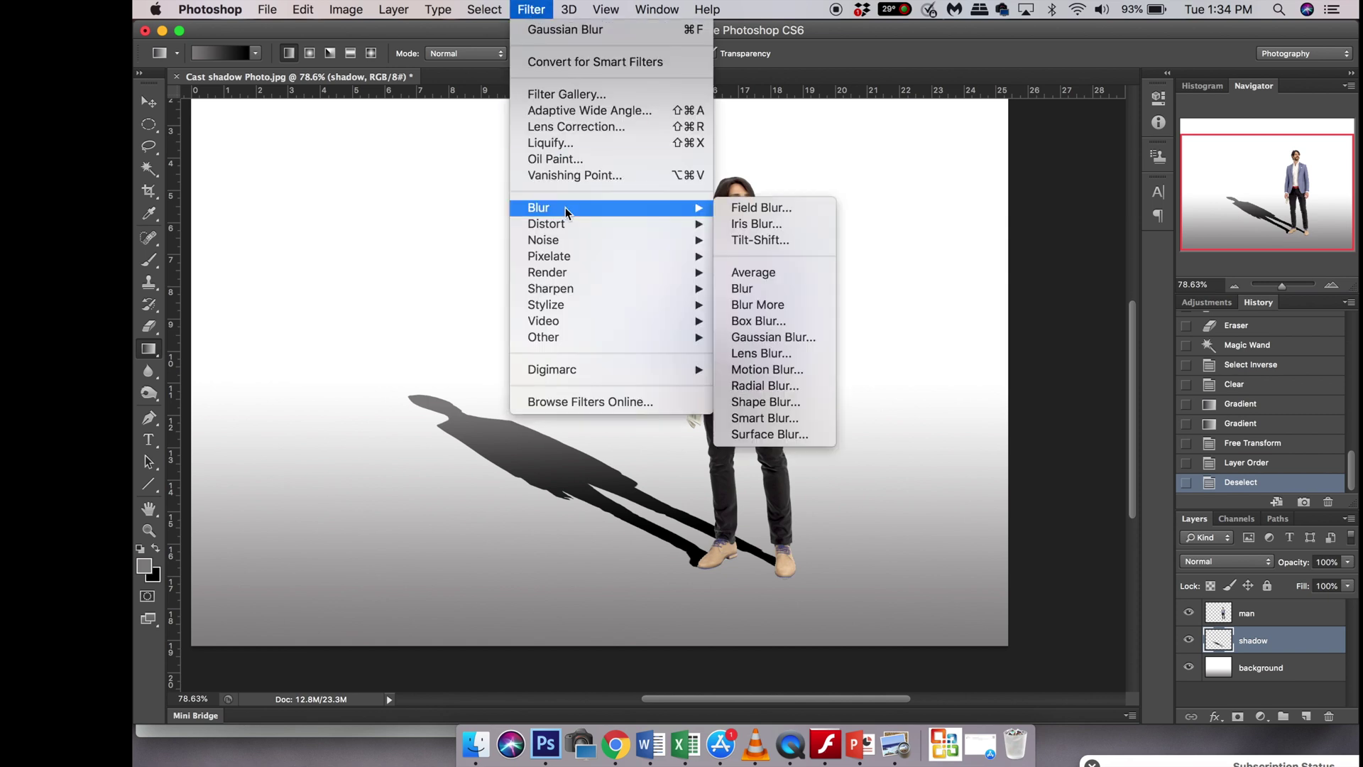
pyautogui.click(775, 335)
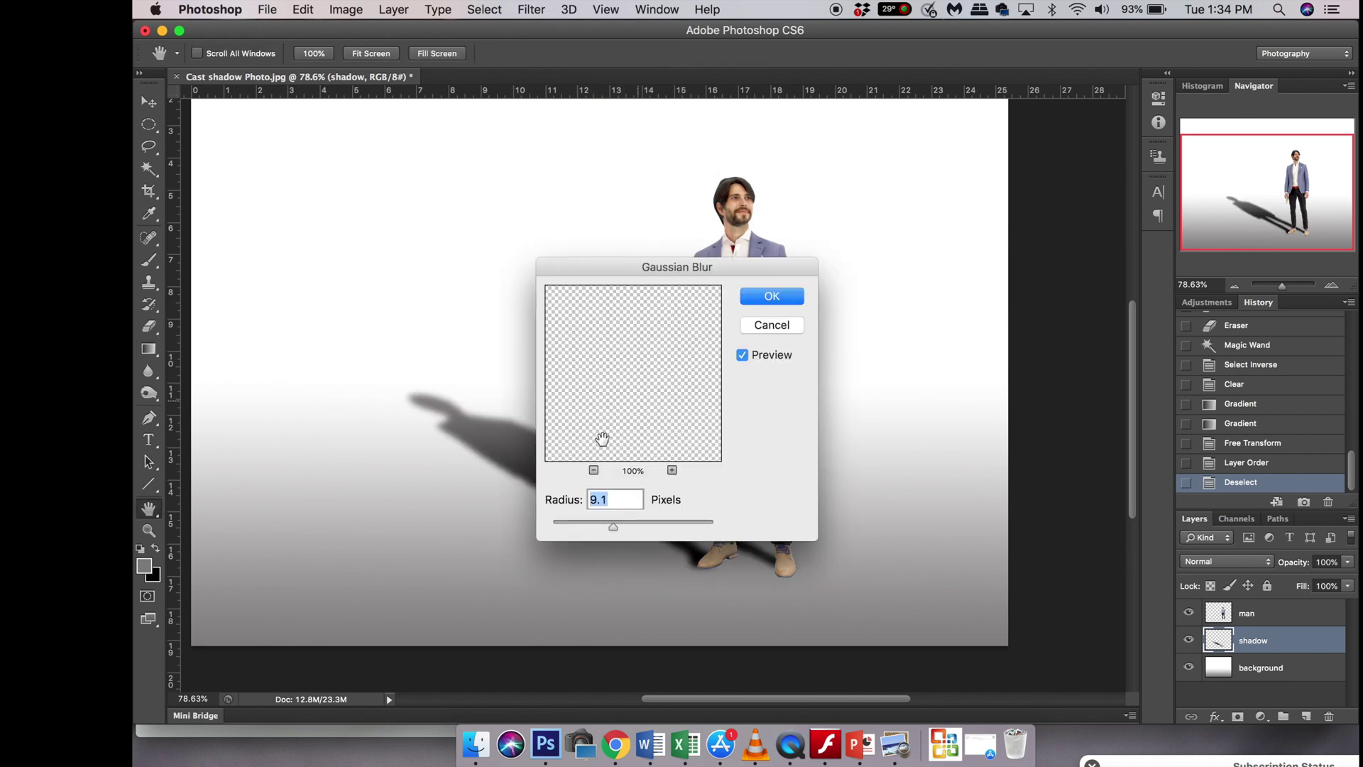
pyautogui.click(594, 470)
pyautogui.click(594, 470)
pyautogui.click(594, 470)
pyautogui.click(594, 470)
pyautogui.click(594, 470)
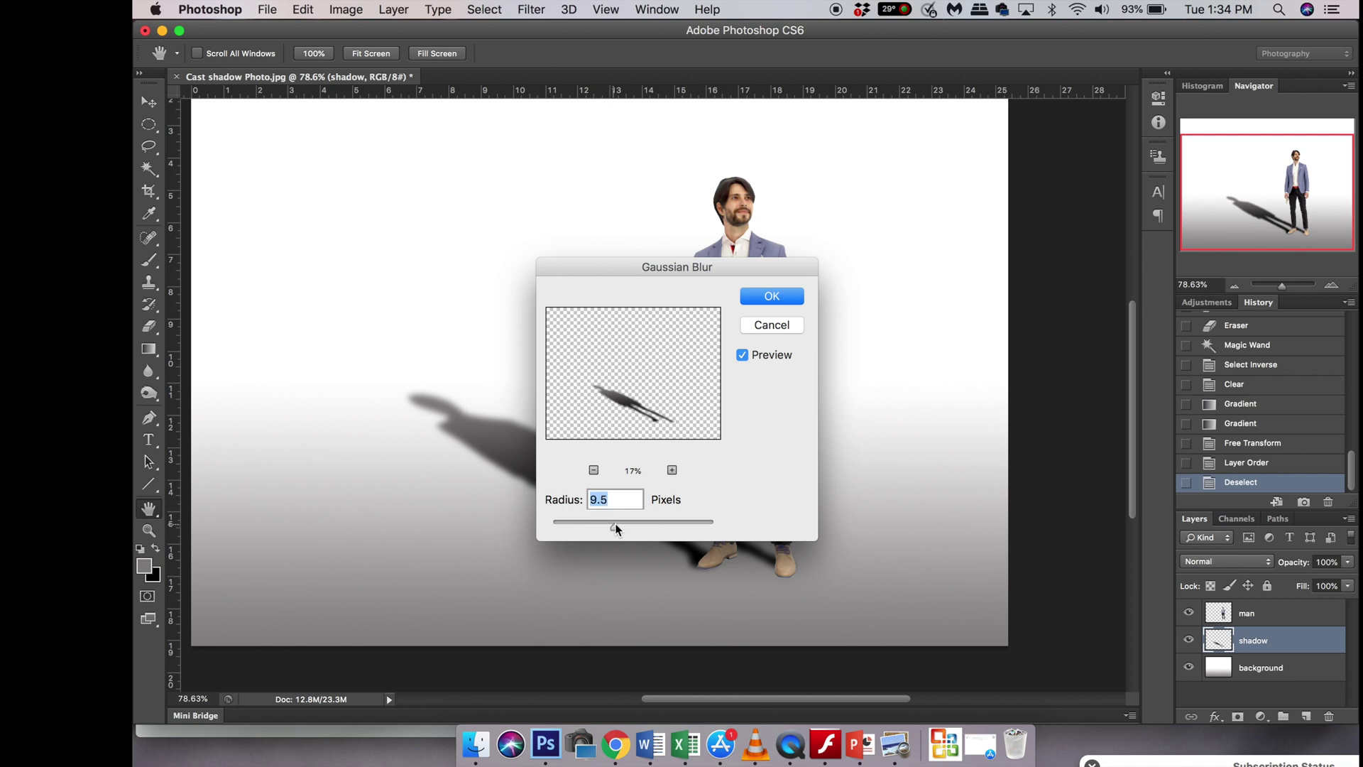
pyautogui.click(762, 298)
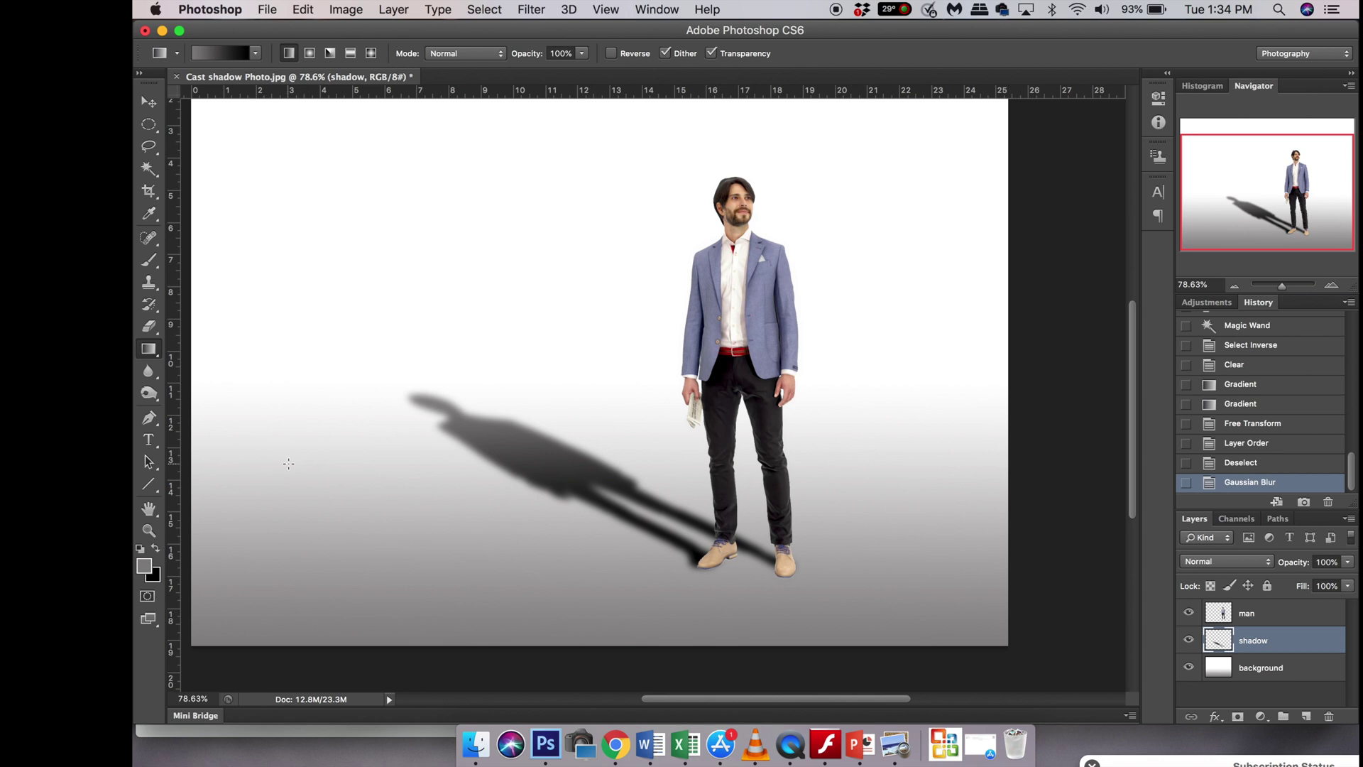
pyautogui.moveTo(1280, 278); pyautogui.dragTo(1280, 285)
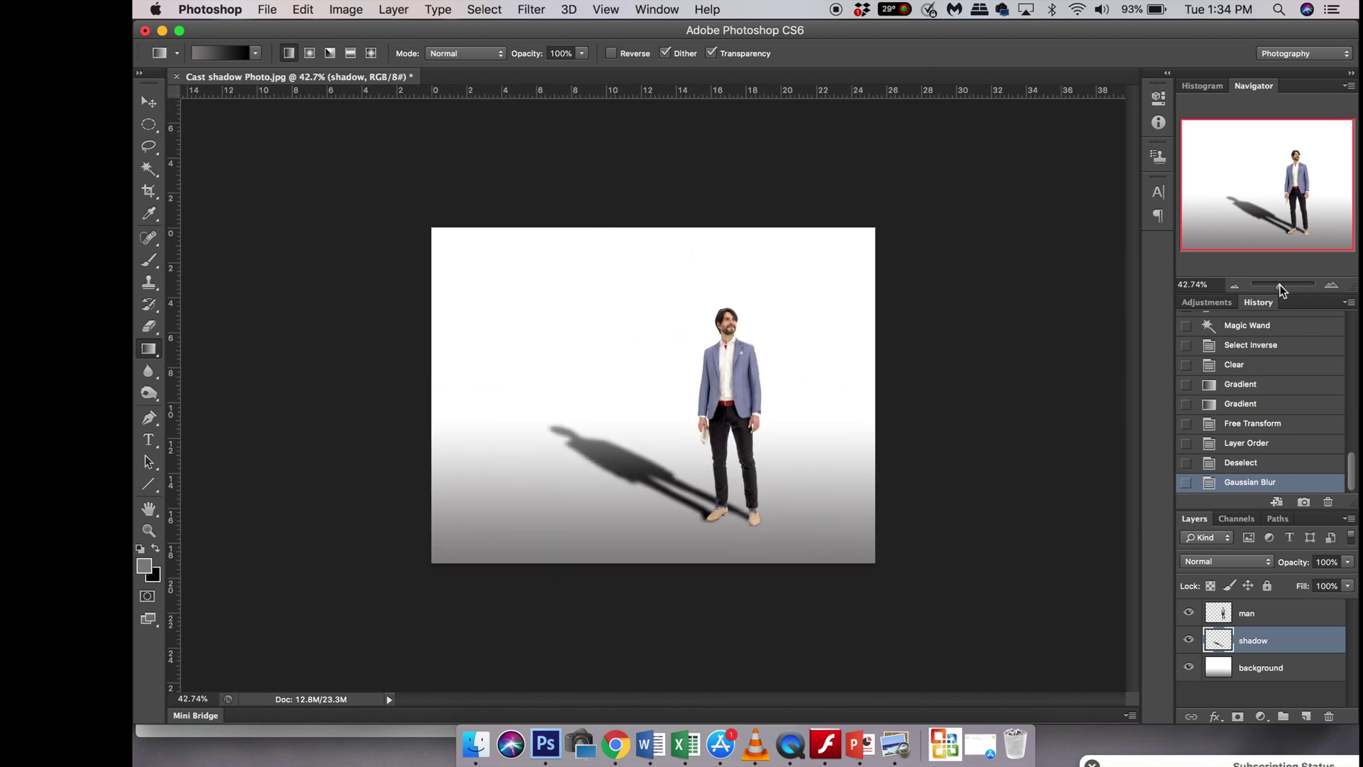
# Lower the shadow layer's opacity to 88%.
pyautogui.click(1348, 563)
pyautogui.moveTo(1349, 582); pyautogui.dragTo(1336, 582)
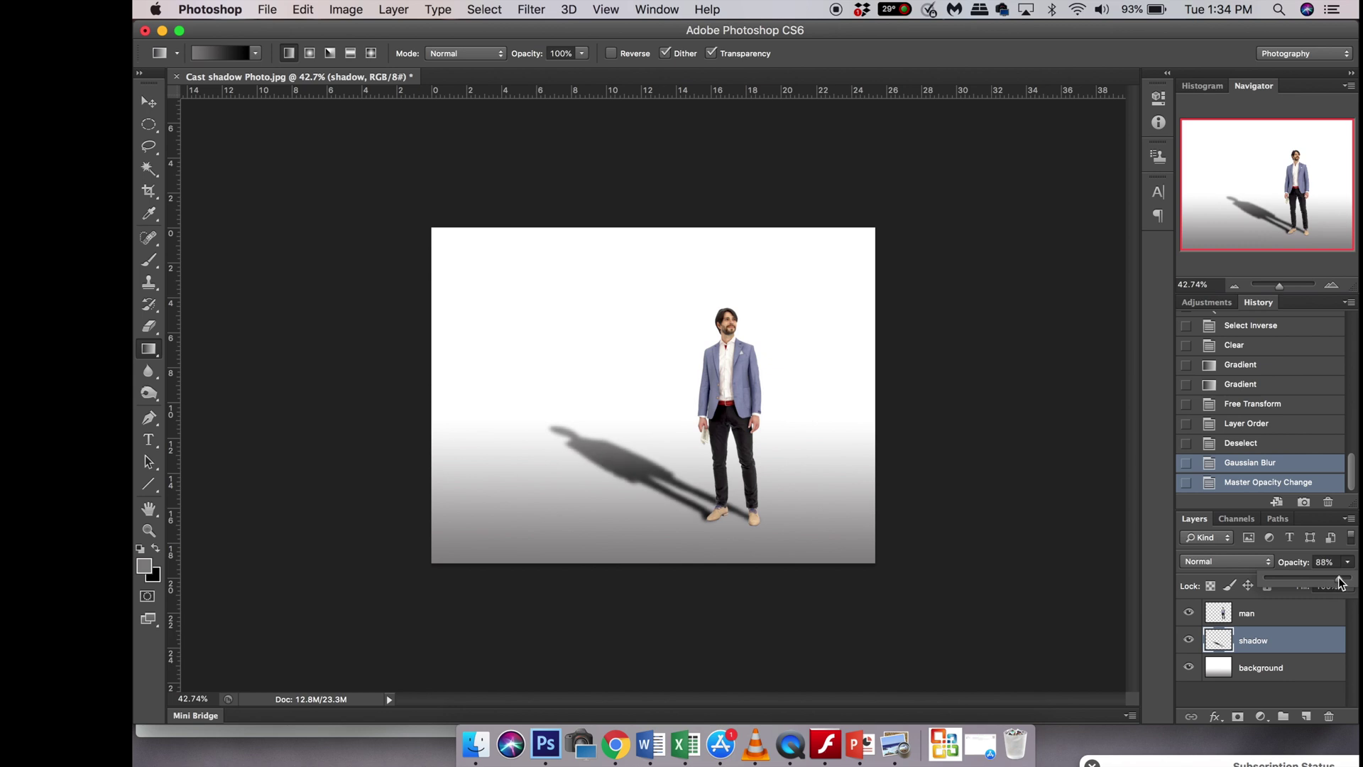
pyautogui.moveTo(1340, 583); pyautogui.dragTo(1339, 582)
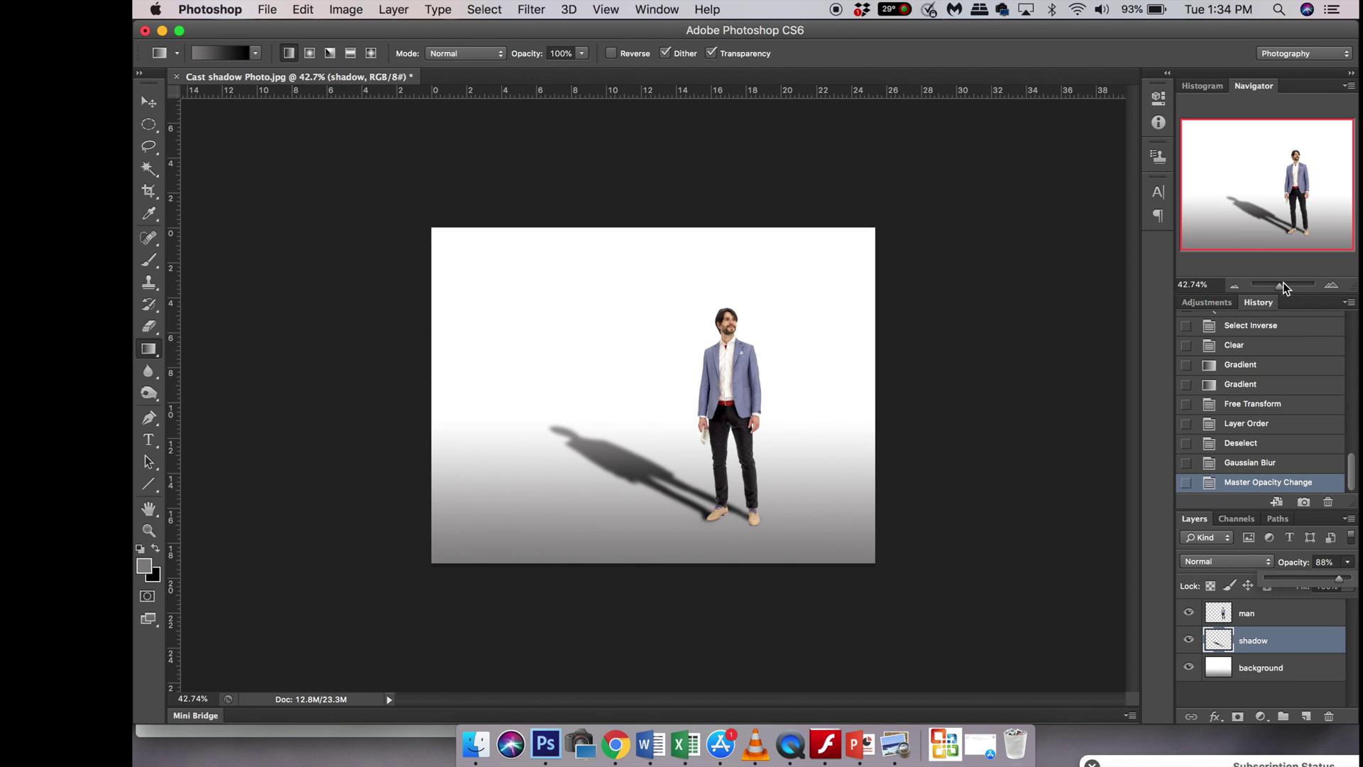
pyautogui.moveTo(1284, 283); pyautogui.dragTo(1281, 283)
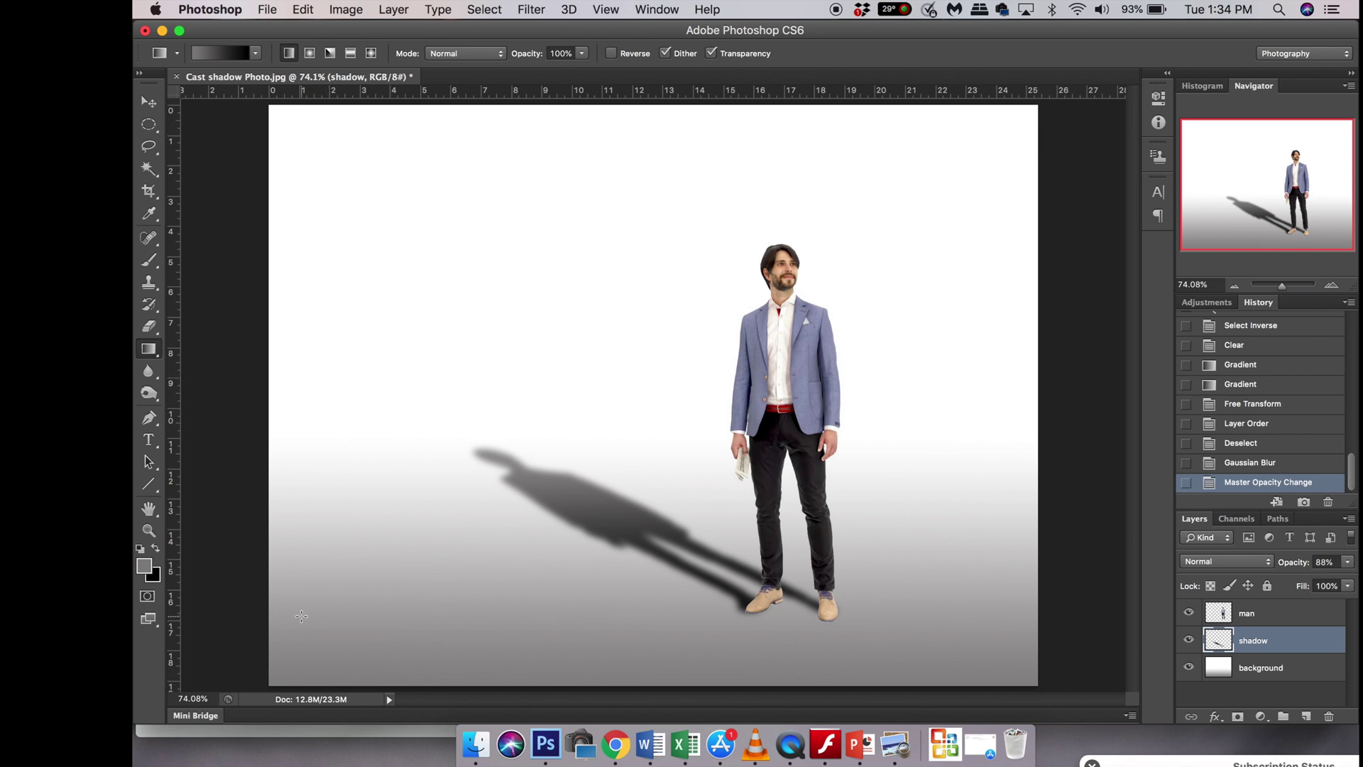
# Add the man's name as enlarged text coloured with the suit's sampled blue-grey.
pyautogui.click(148, 439)
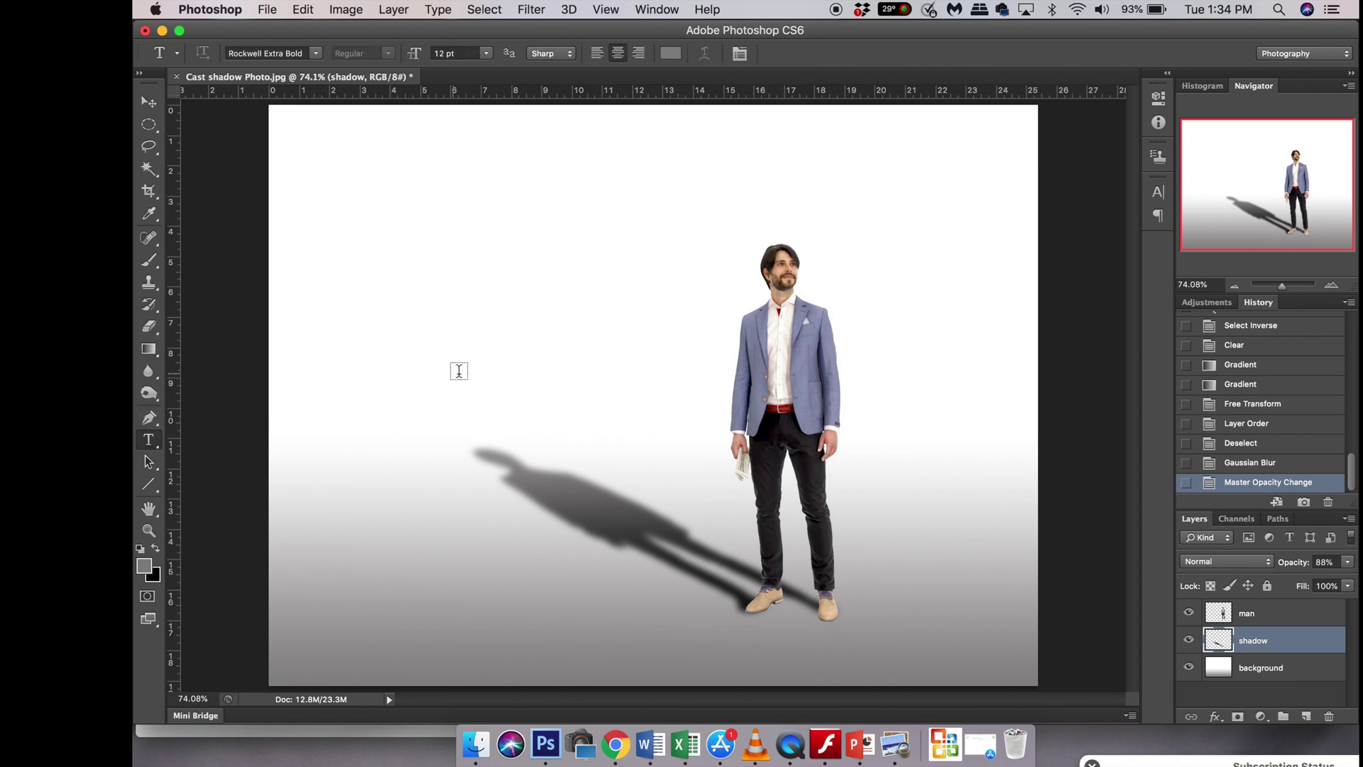
pyautogui.click(327, 631)
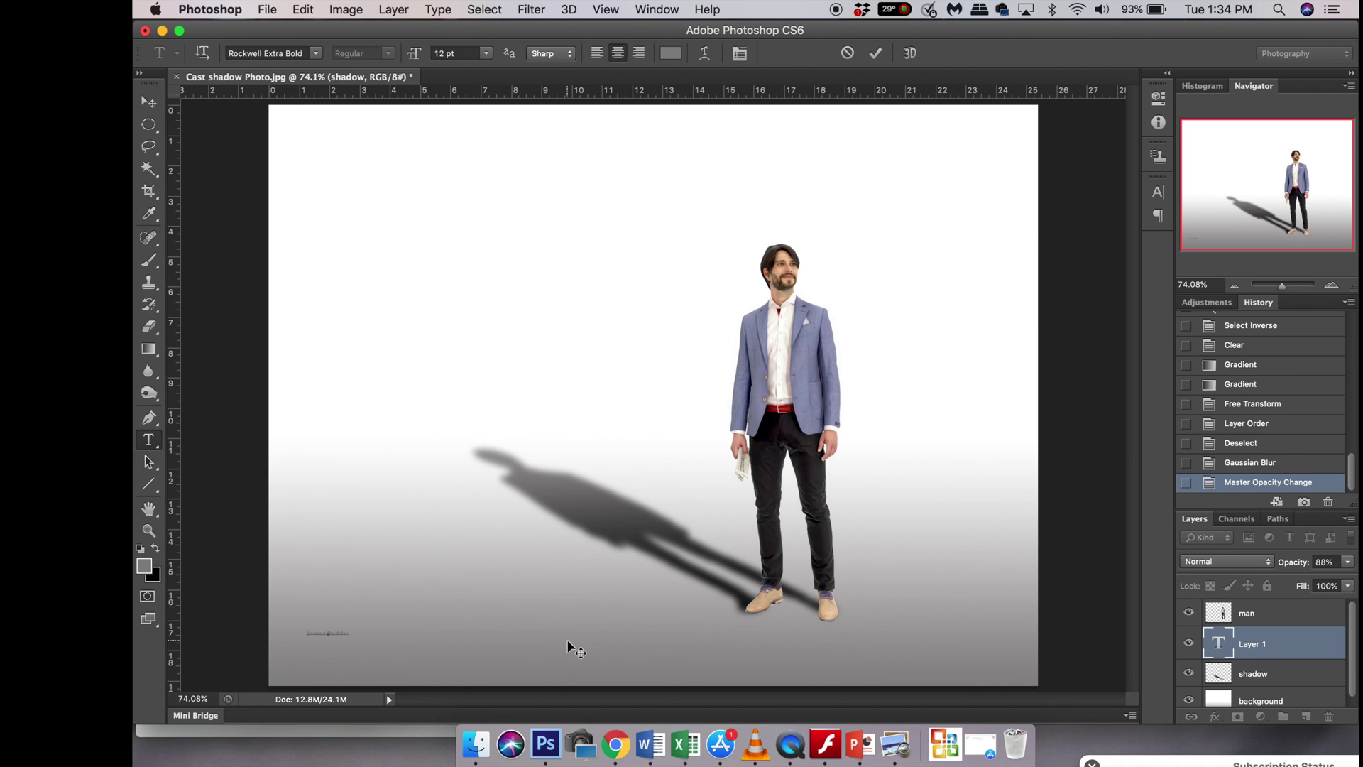
pyautogui.press('super')
pyautogui.moveTo(350, 634); pyautogui.dragTo(307, 648)
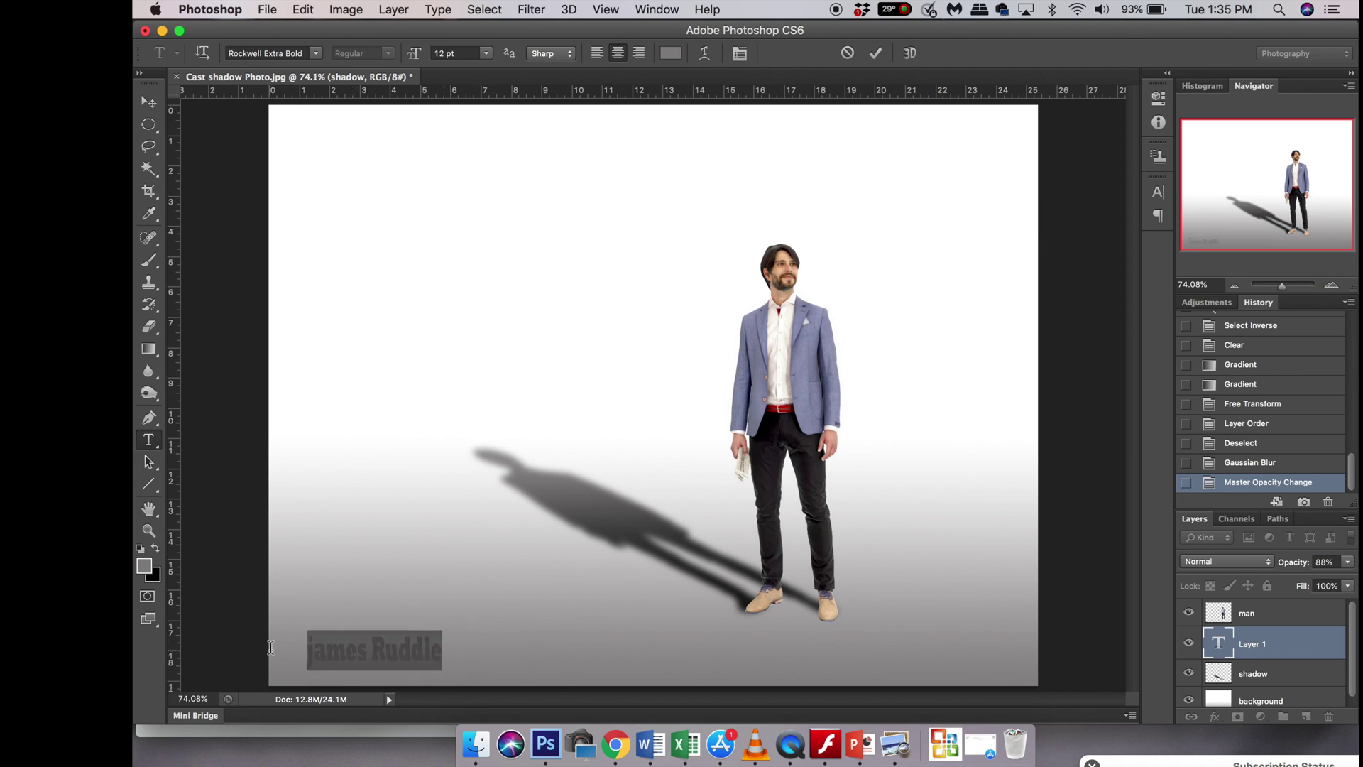
pyautogui.click(671, 54)
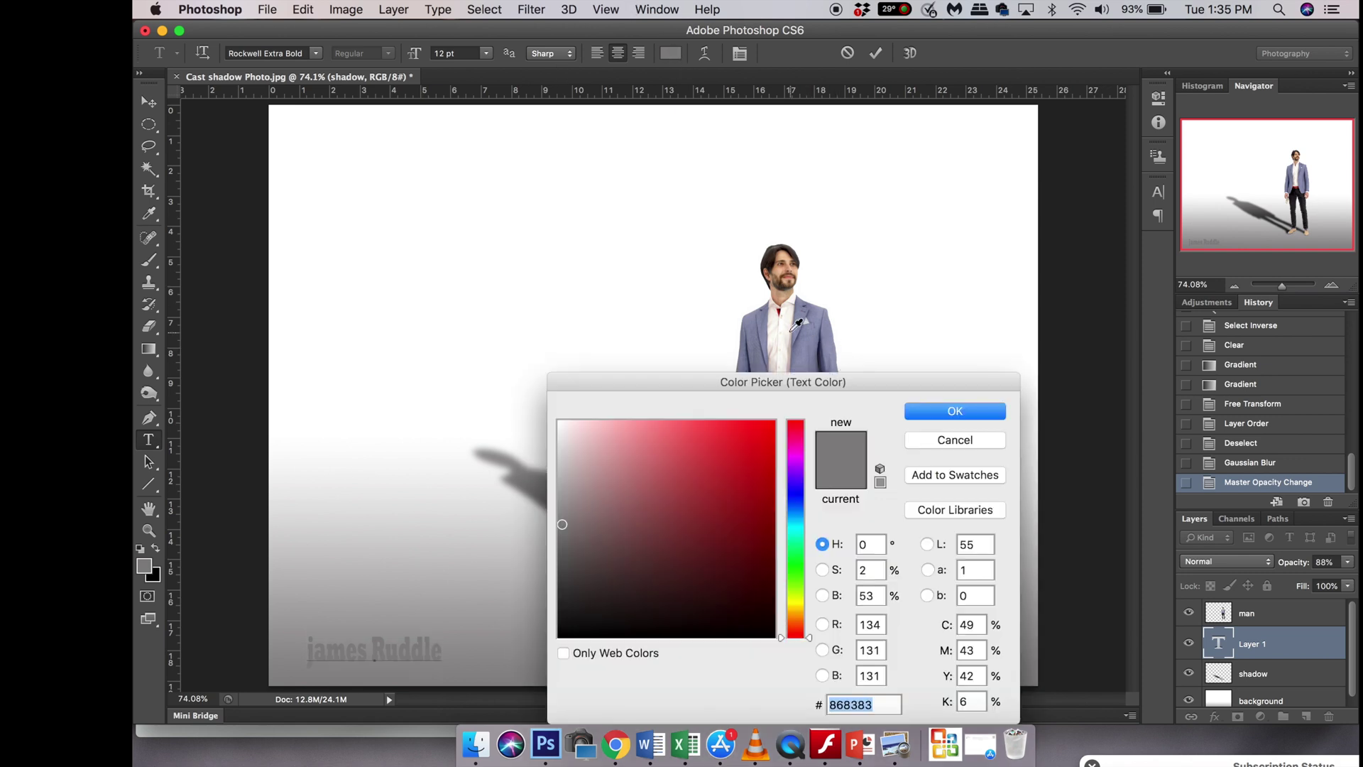
pyautogui.click(808, 334)
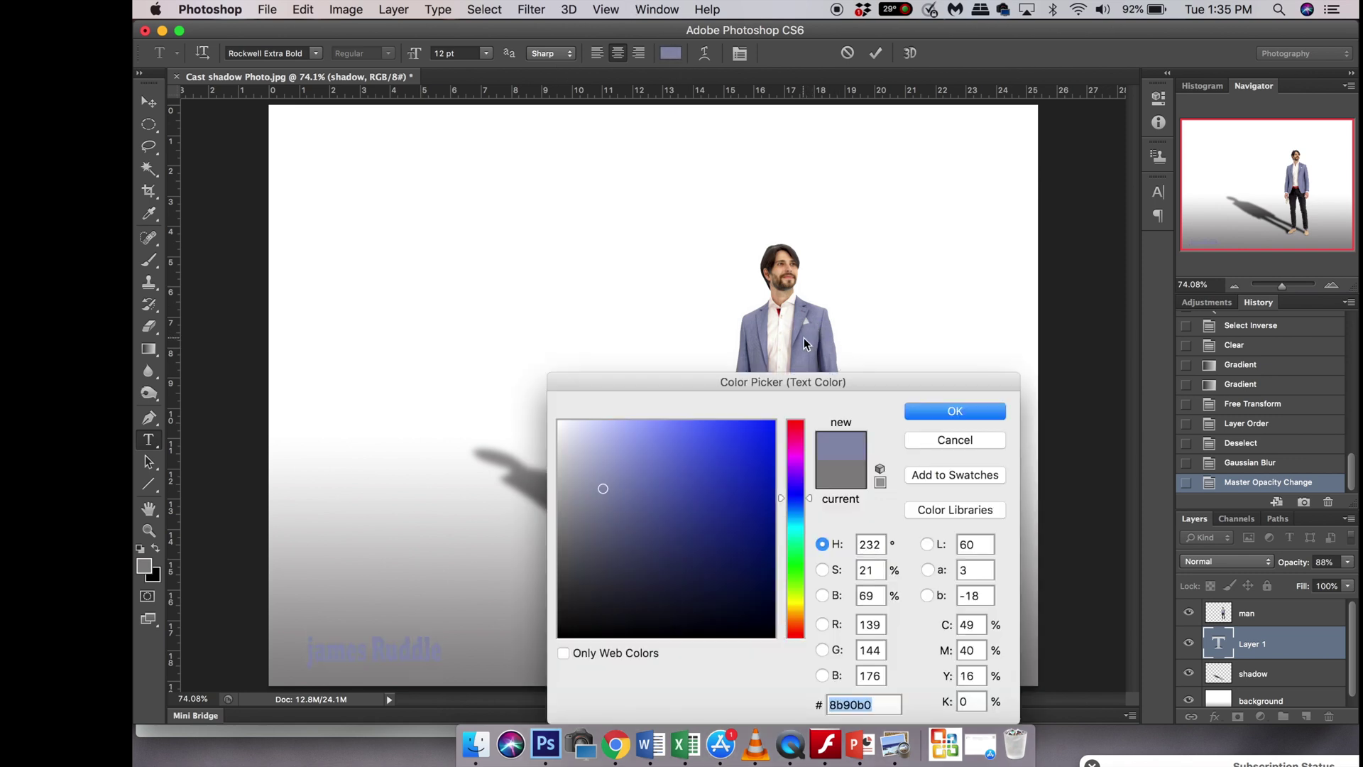
pyautogui.click(955, 411)
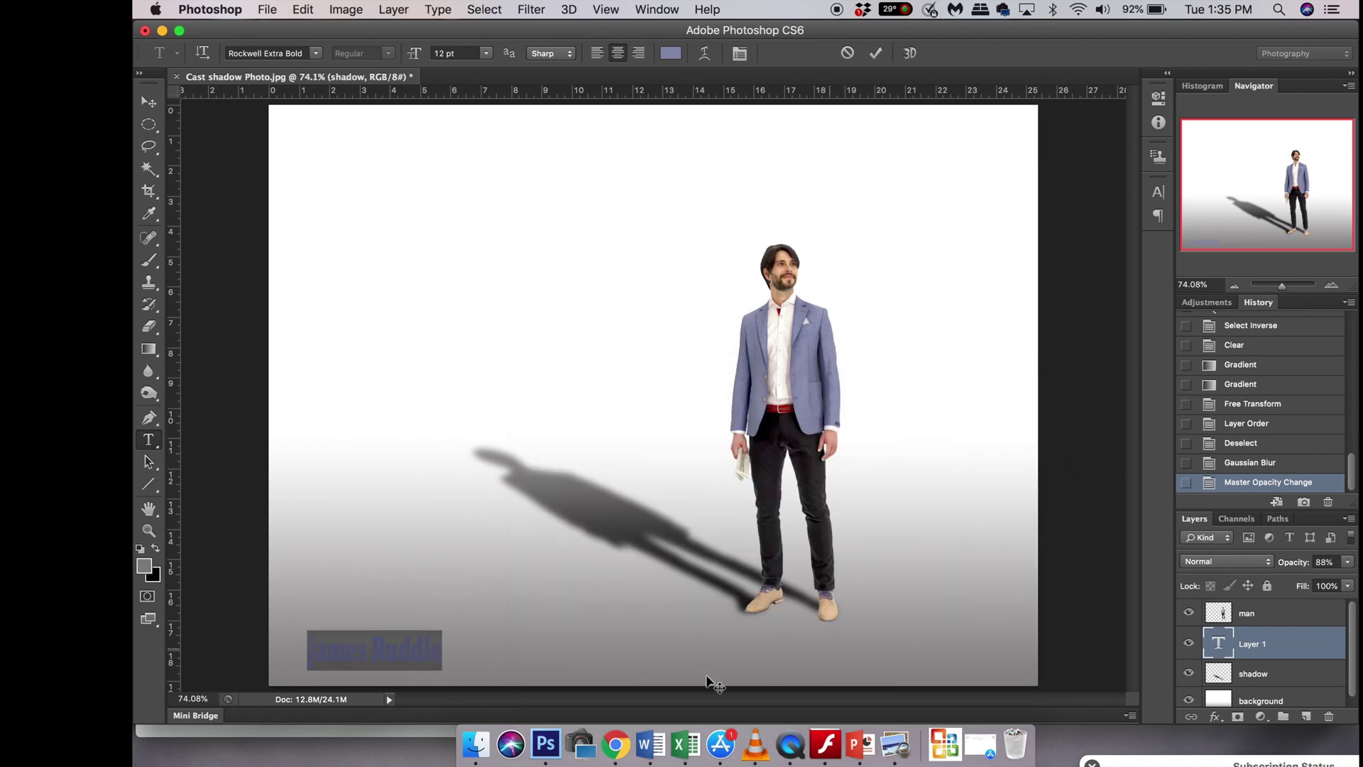
pyautogui.press('super+h')
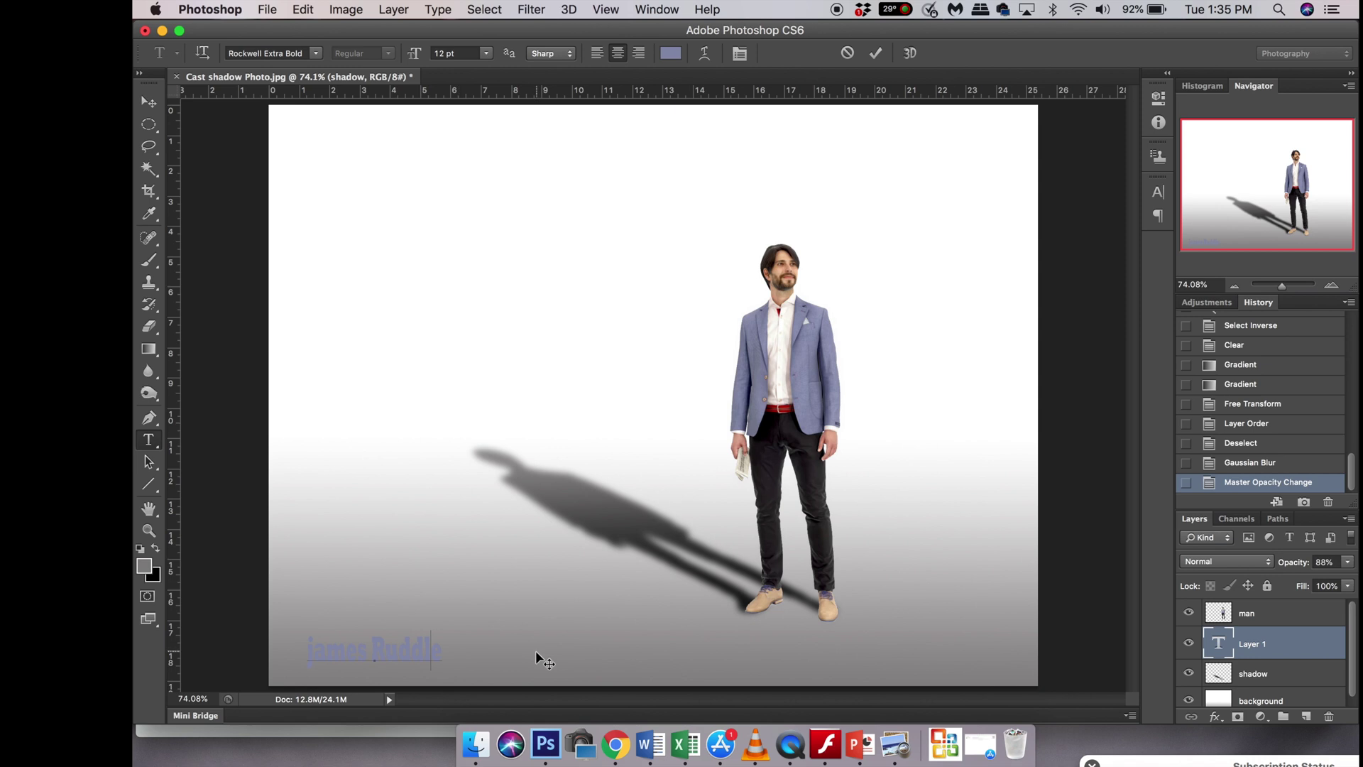
pyautogui.click(881, 55)
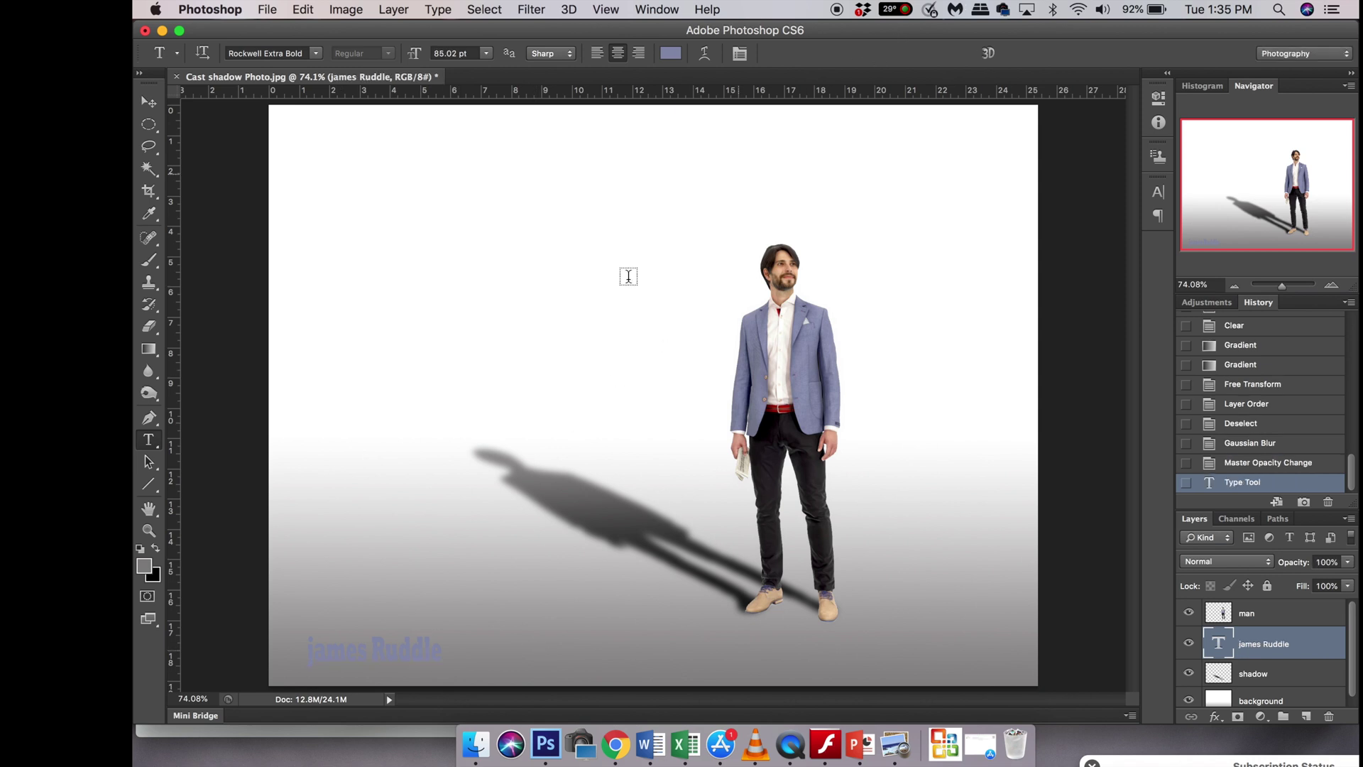
# Set the name text layer to 65% opacity and move it beside the man's feet.
pyautogui.click(1347, 561)
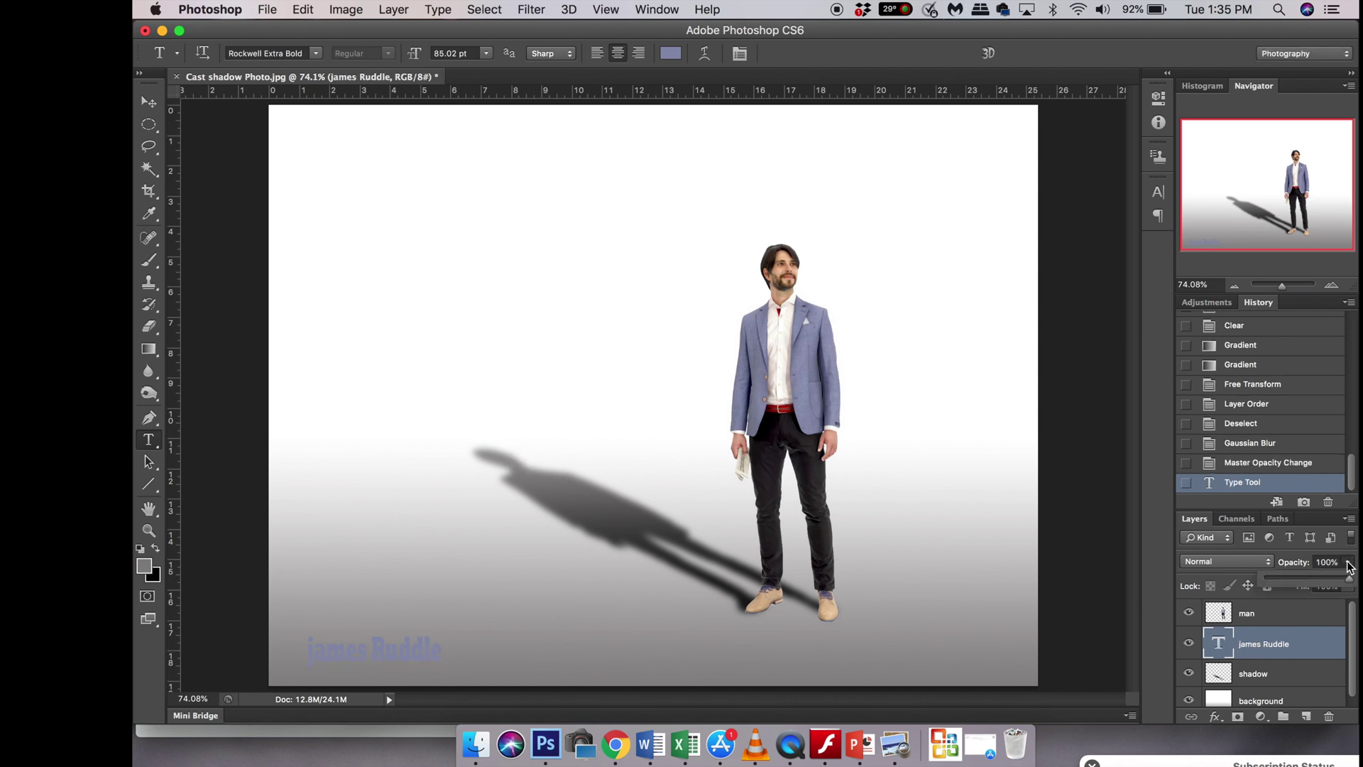
pyautogui.moveTo(1347, 578); pyautogui.dragTo(1320, 577)
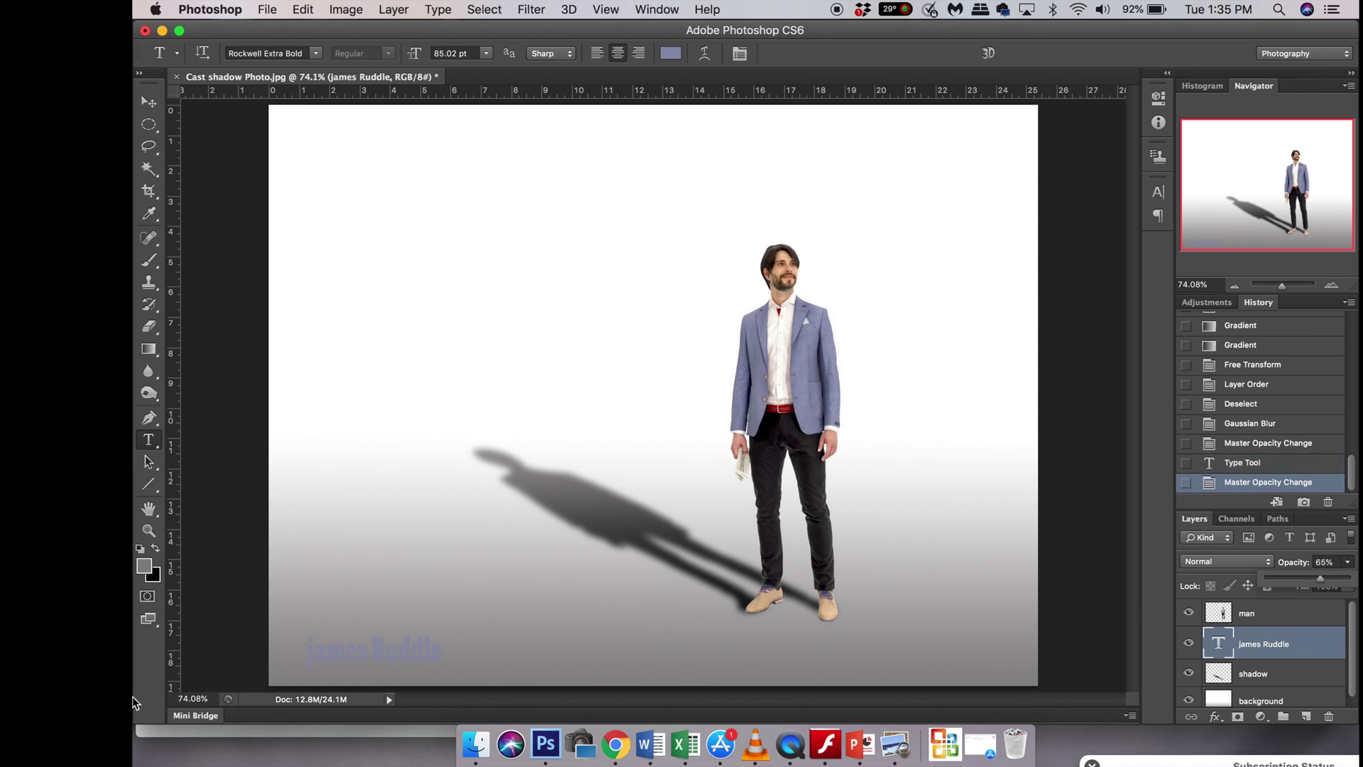
pyautogui.click(148, 102)
pyautogui.moveTo(394, 658); pyautogui.dragTo(947, 616)
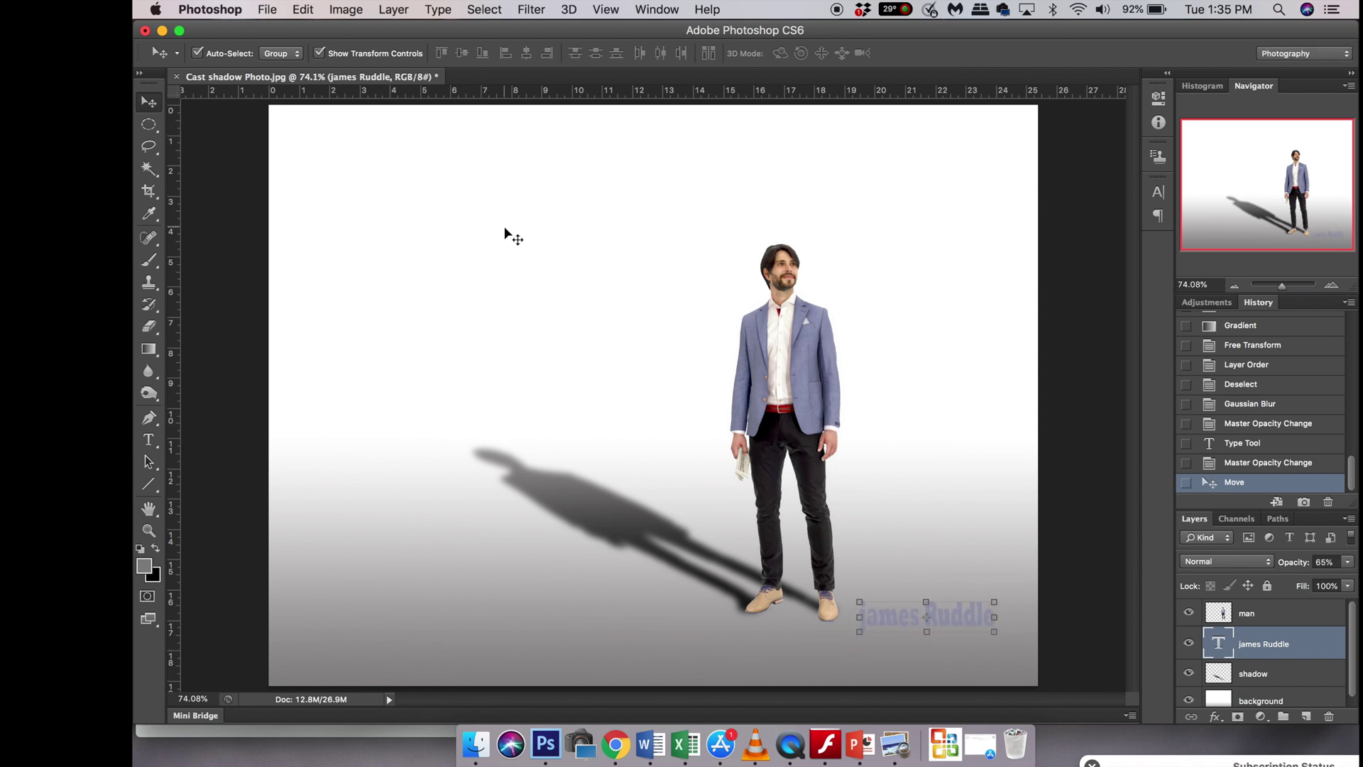
pyautogui.click(265, 10)
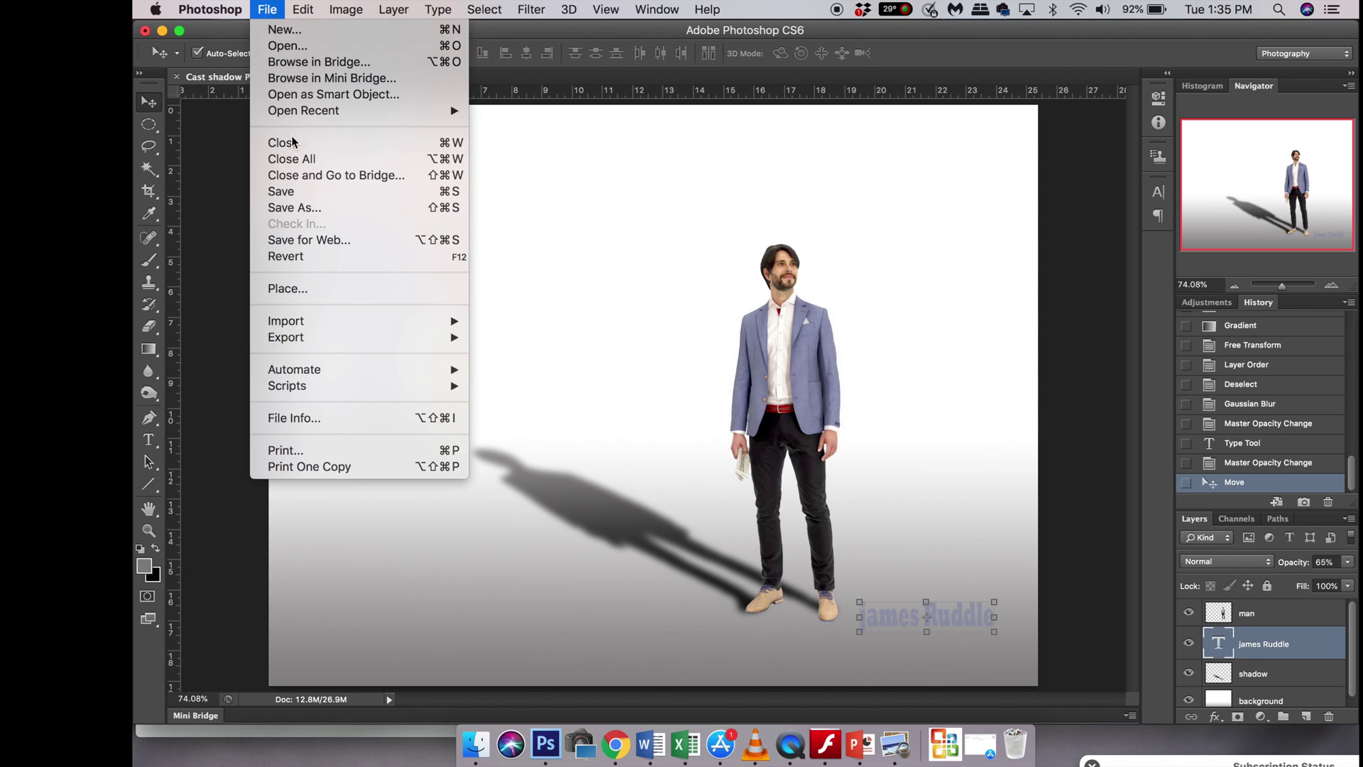
# Save As JPEG format, deleting the word 'Photo' from the file name.
pyautogui.click(305, 207)
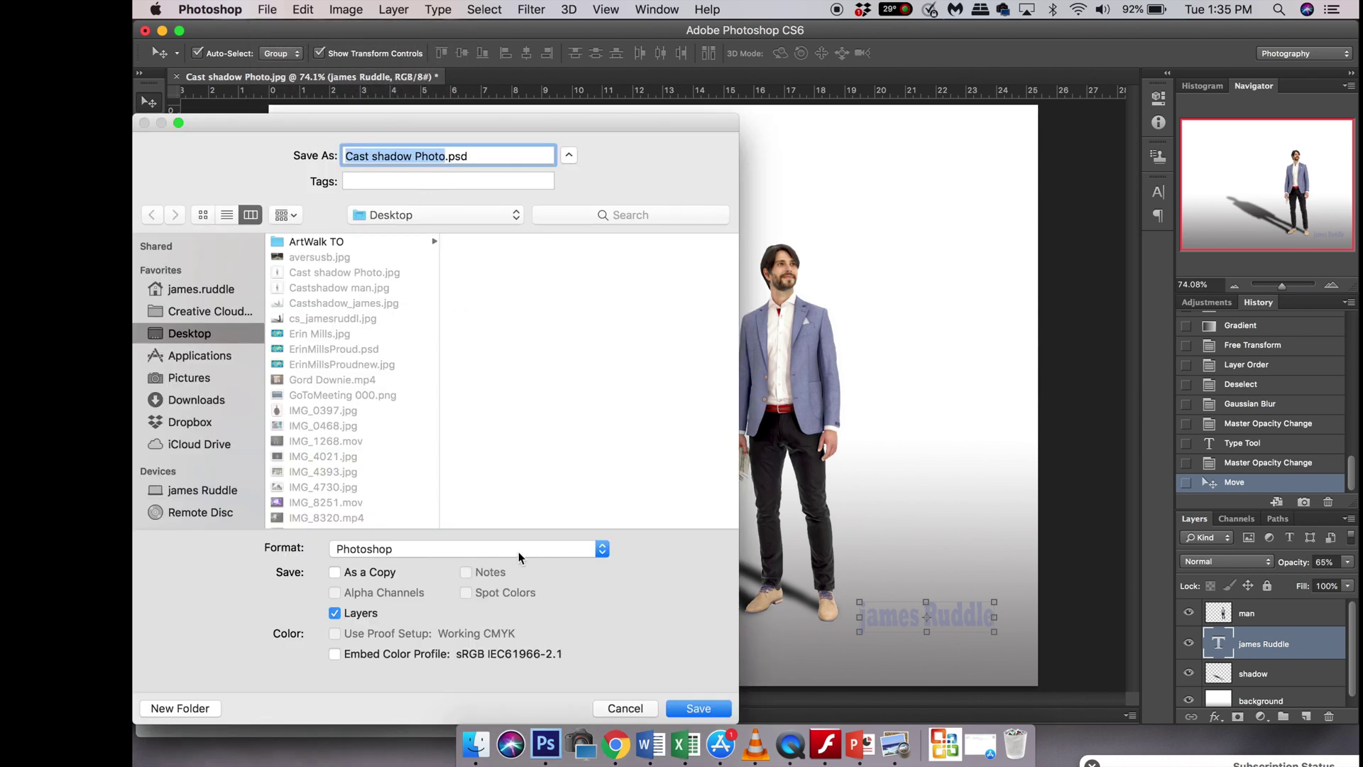
pyautogui.click(600, 549)
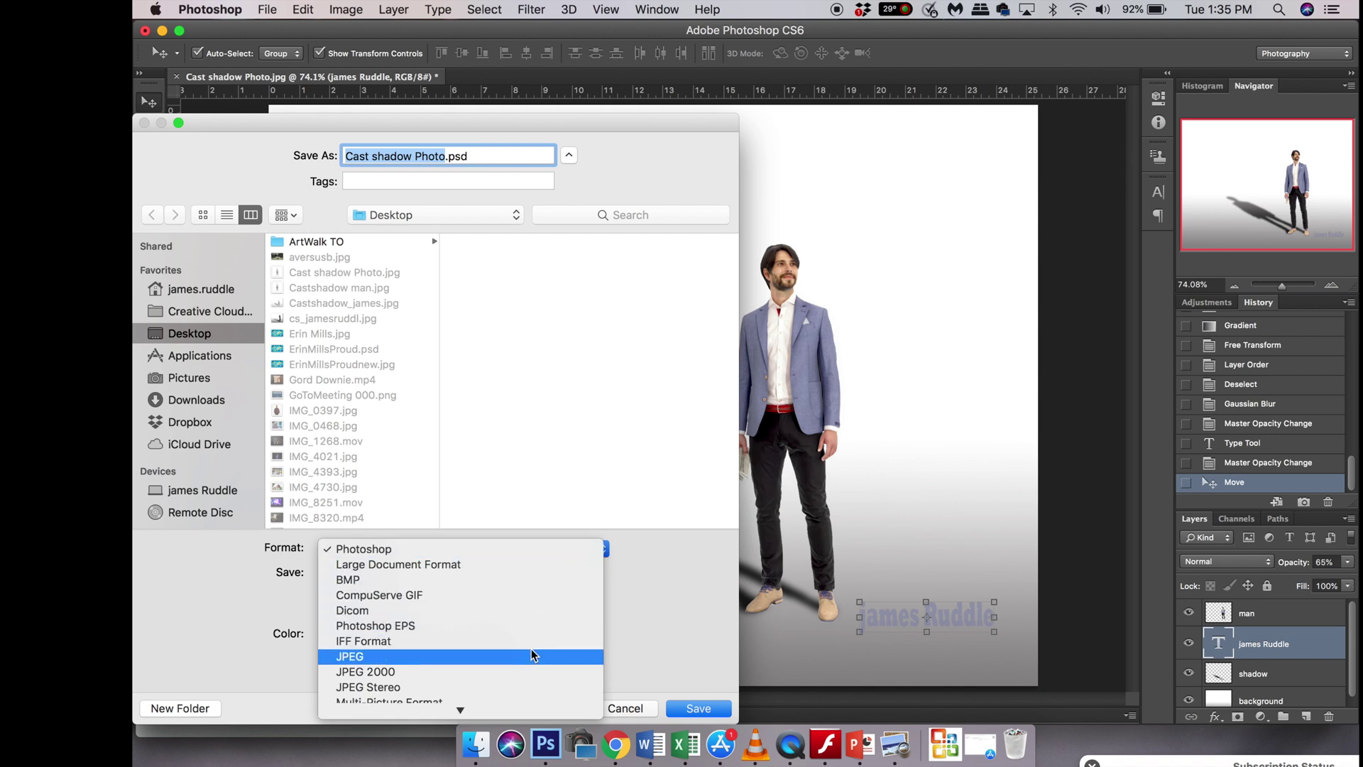
pyautogui.click(497, 584)
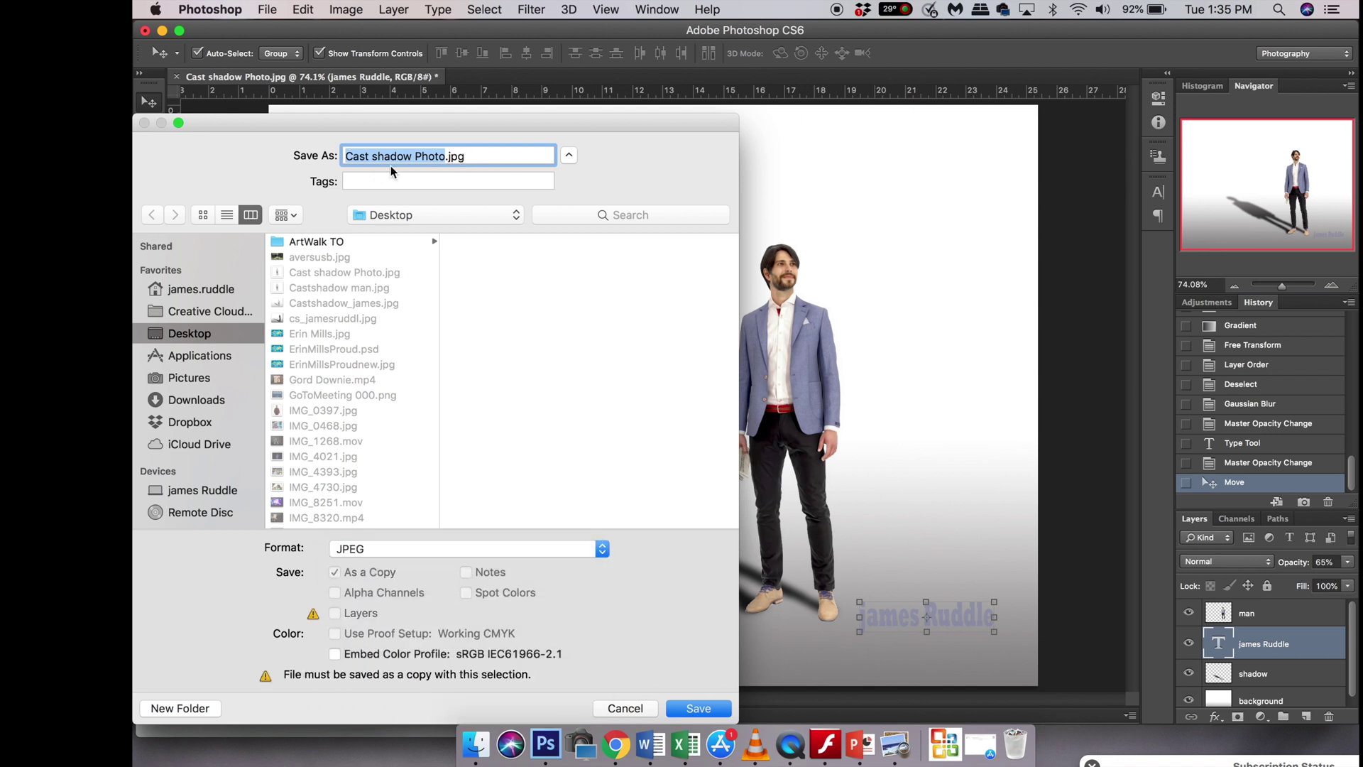
pyautogui.click(443, 155)
pyautogui.doubleClick(445, 155)
pyautogui.press('BackSpace')
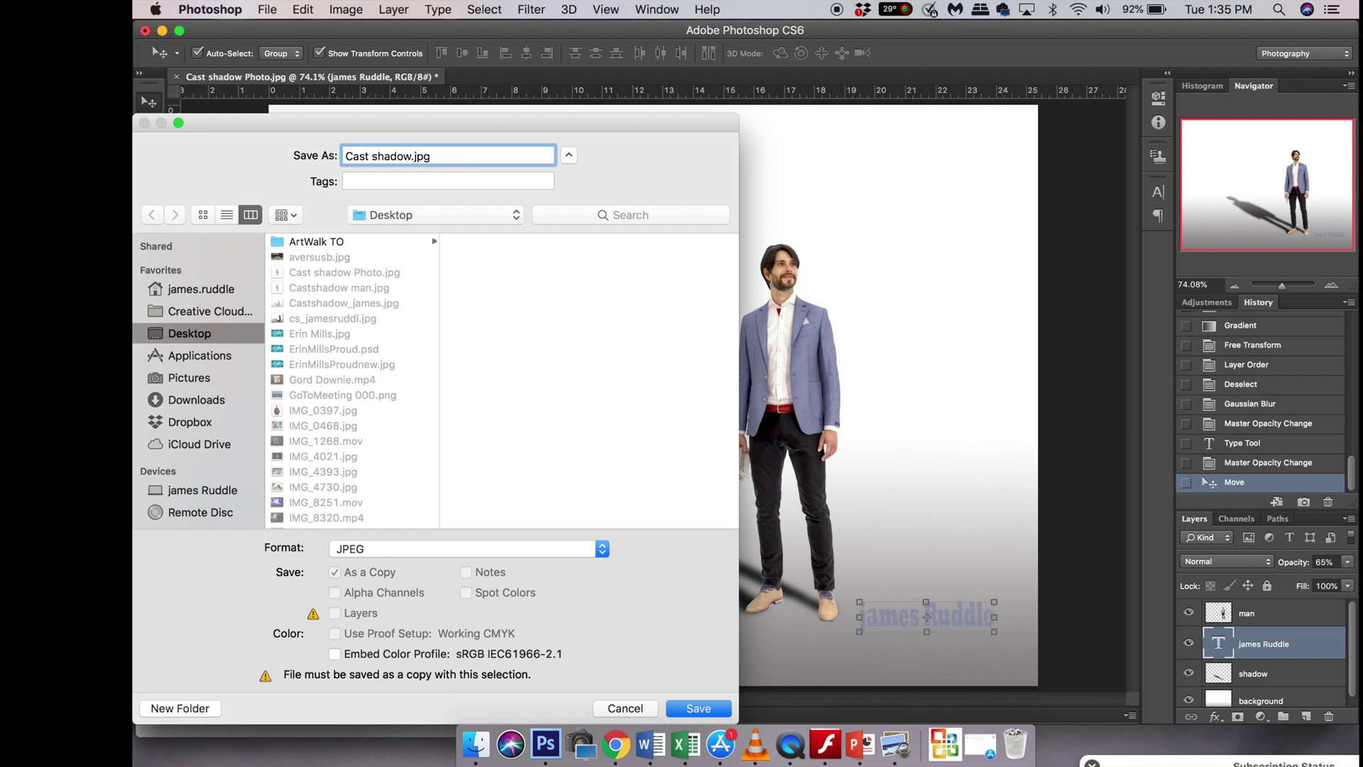
# Insert the man's name, add an underscore after 'shadow', and save at Quality 12 Maximum.
pyautogui.write('jamesruddle')
pyautogui.click(412, 157)
pyautogui.write('_')
pyautogui.click(373, 156)
pyautogui.press('BackSpace')
pyautogui.click(699, 707)
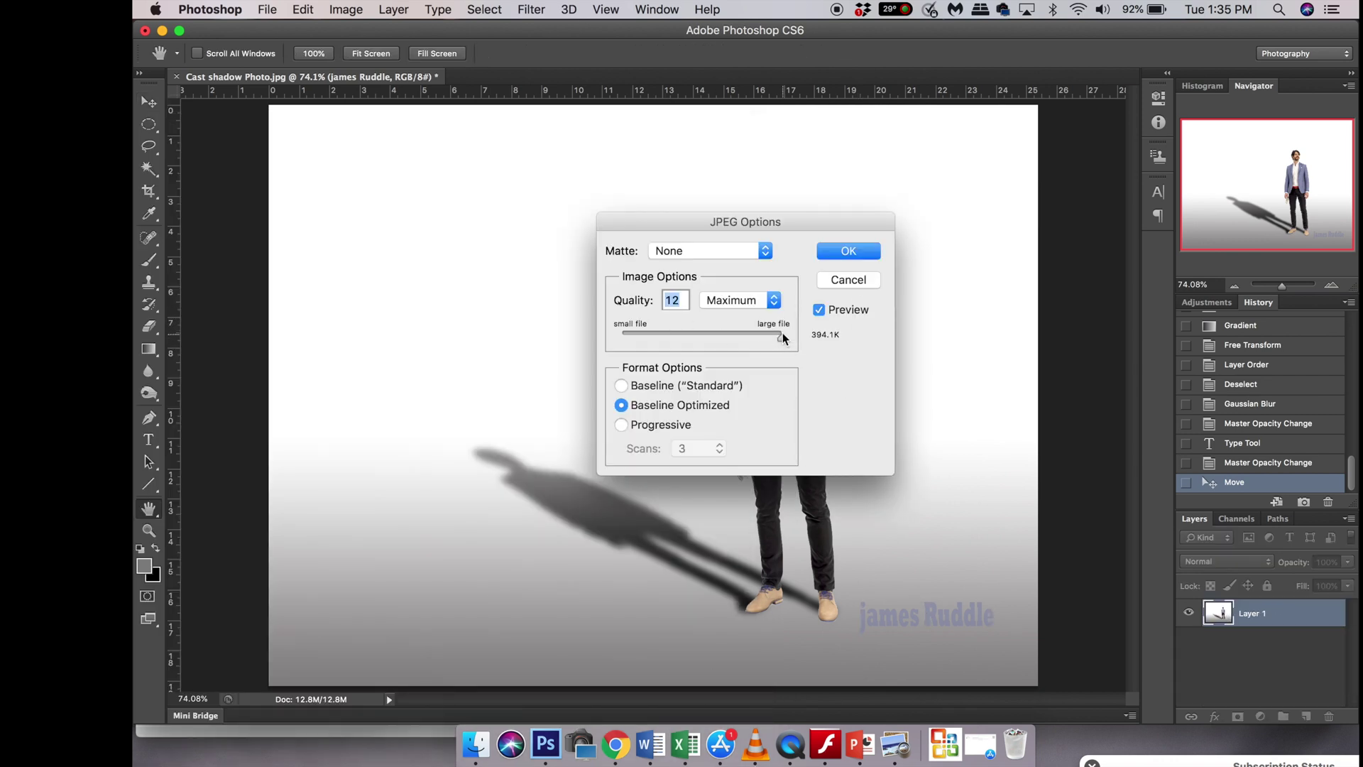
pyautogui.click(865, 254)
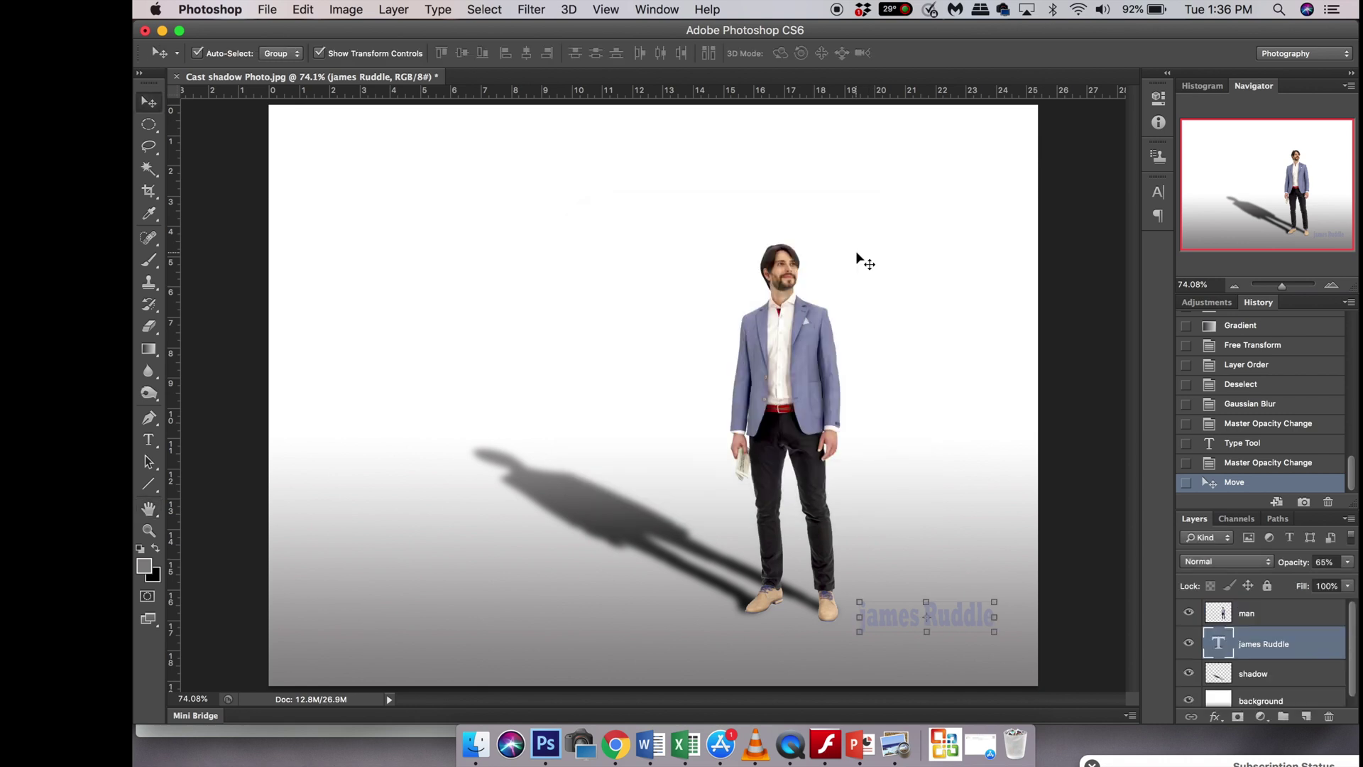